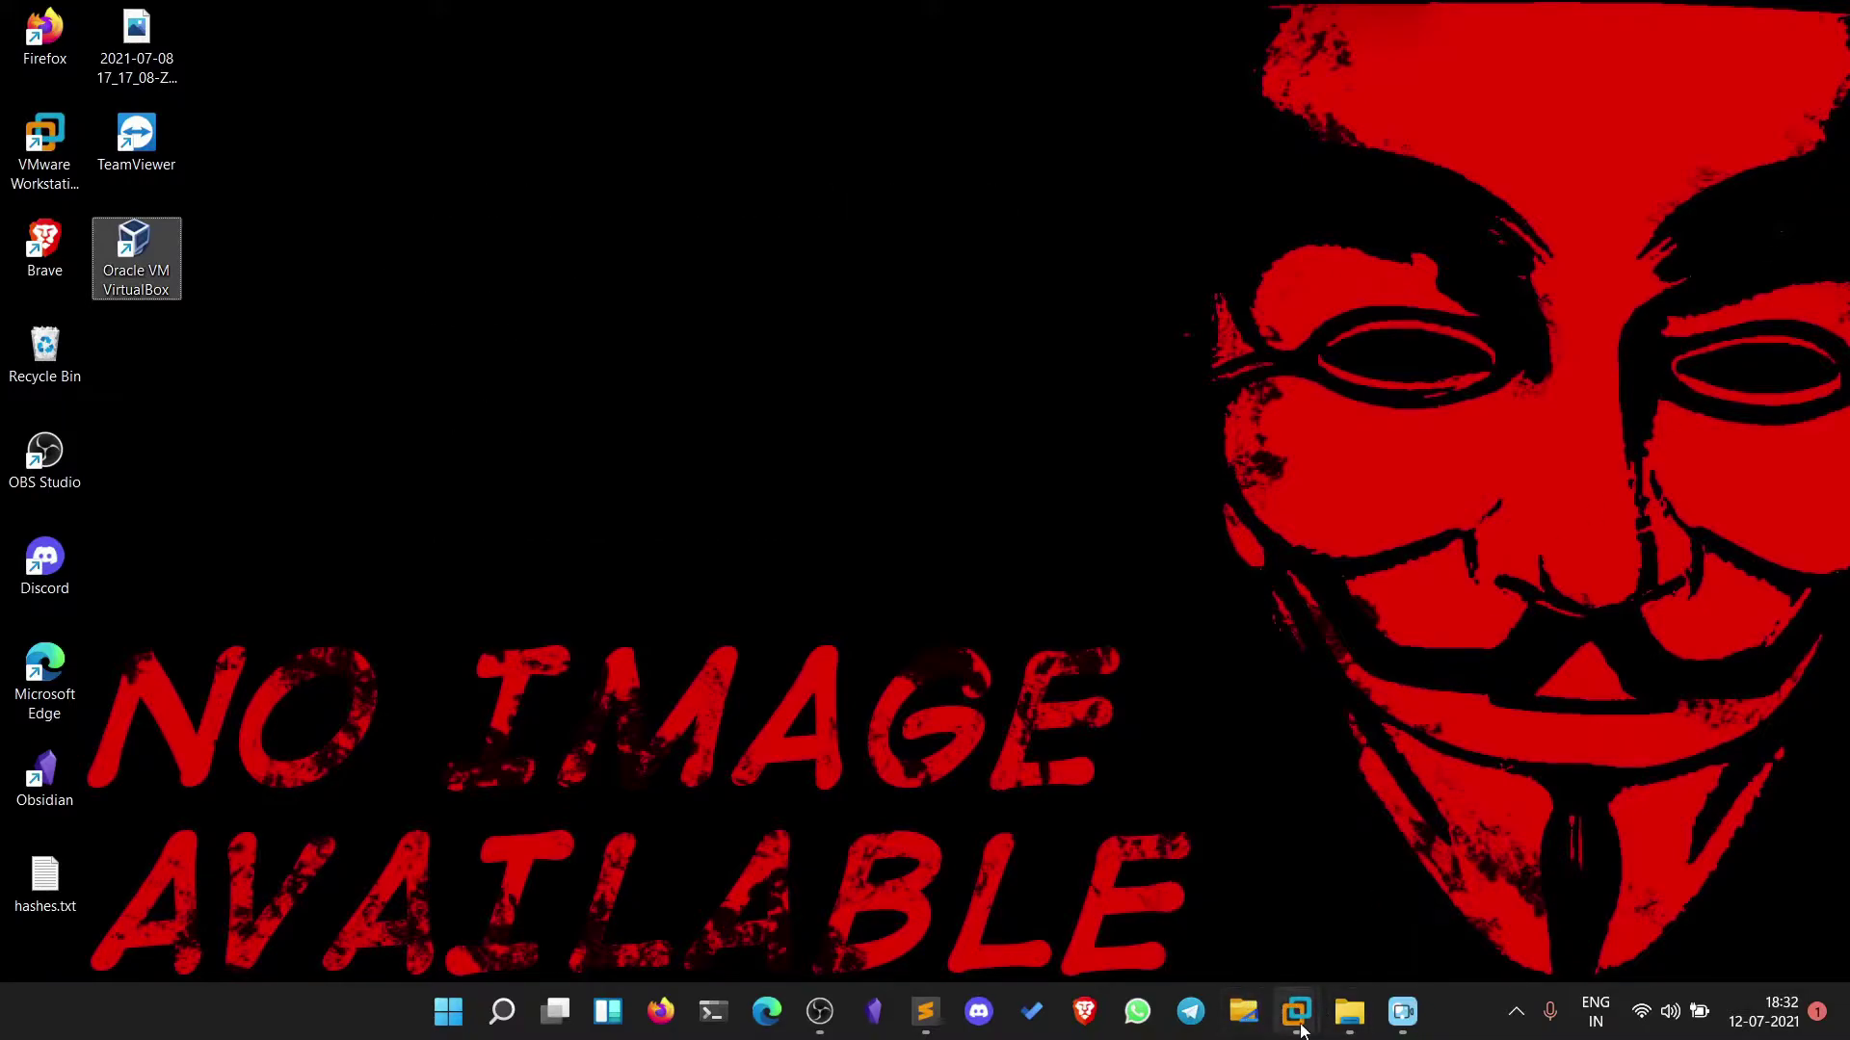
Search the host's installed apps for VMware Workstation Pro and the Virtual Network Editor without launching them.
{"action": "key", "text": "super"}
{"action": "type", "text": "vmw"}
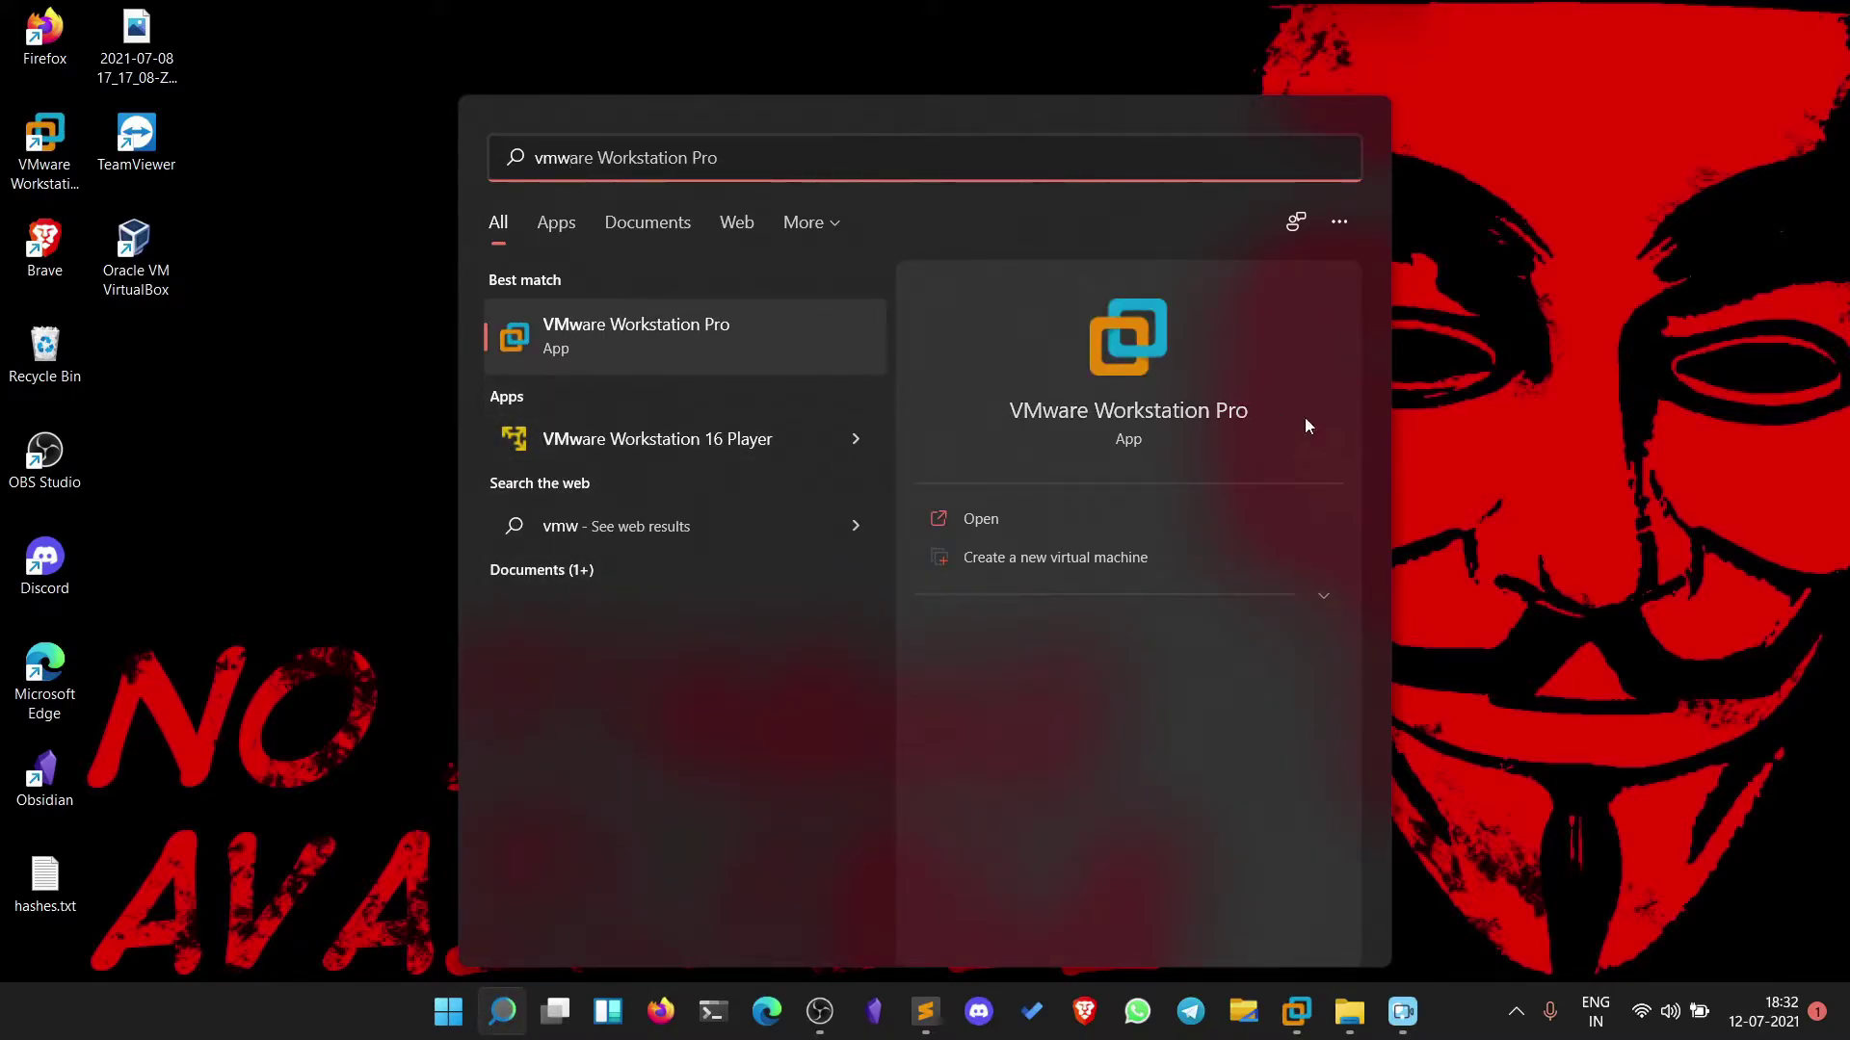
{"action": "left_click", "coordinate": [1389, 520]}
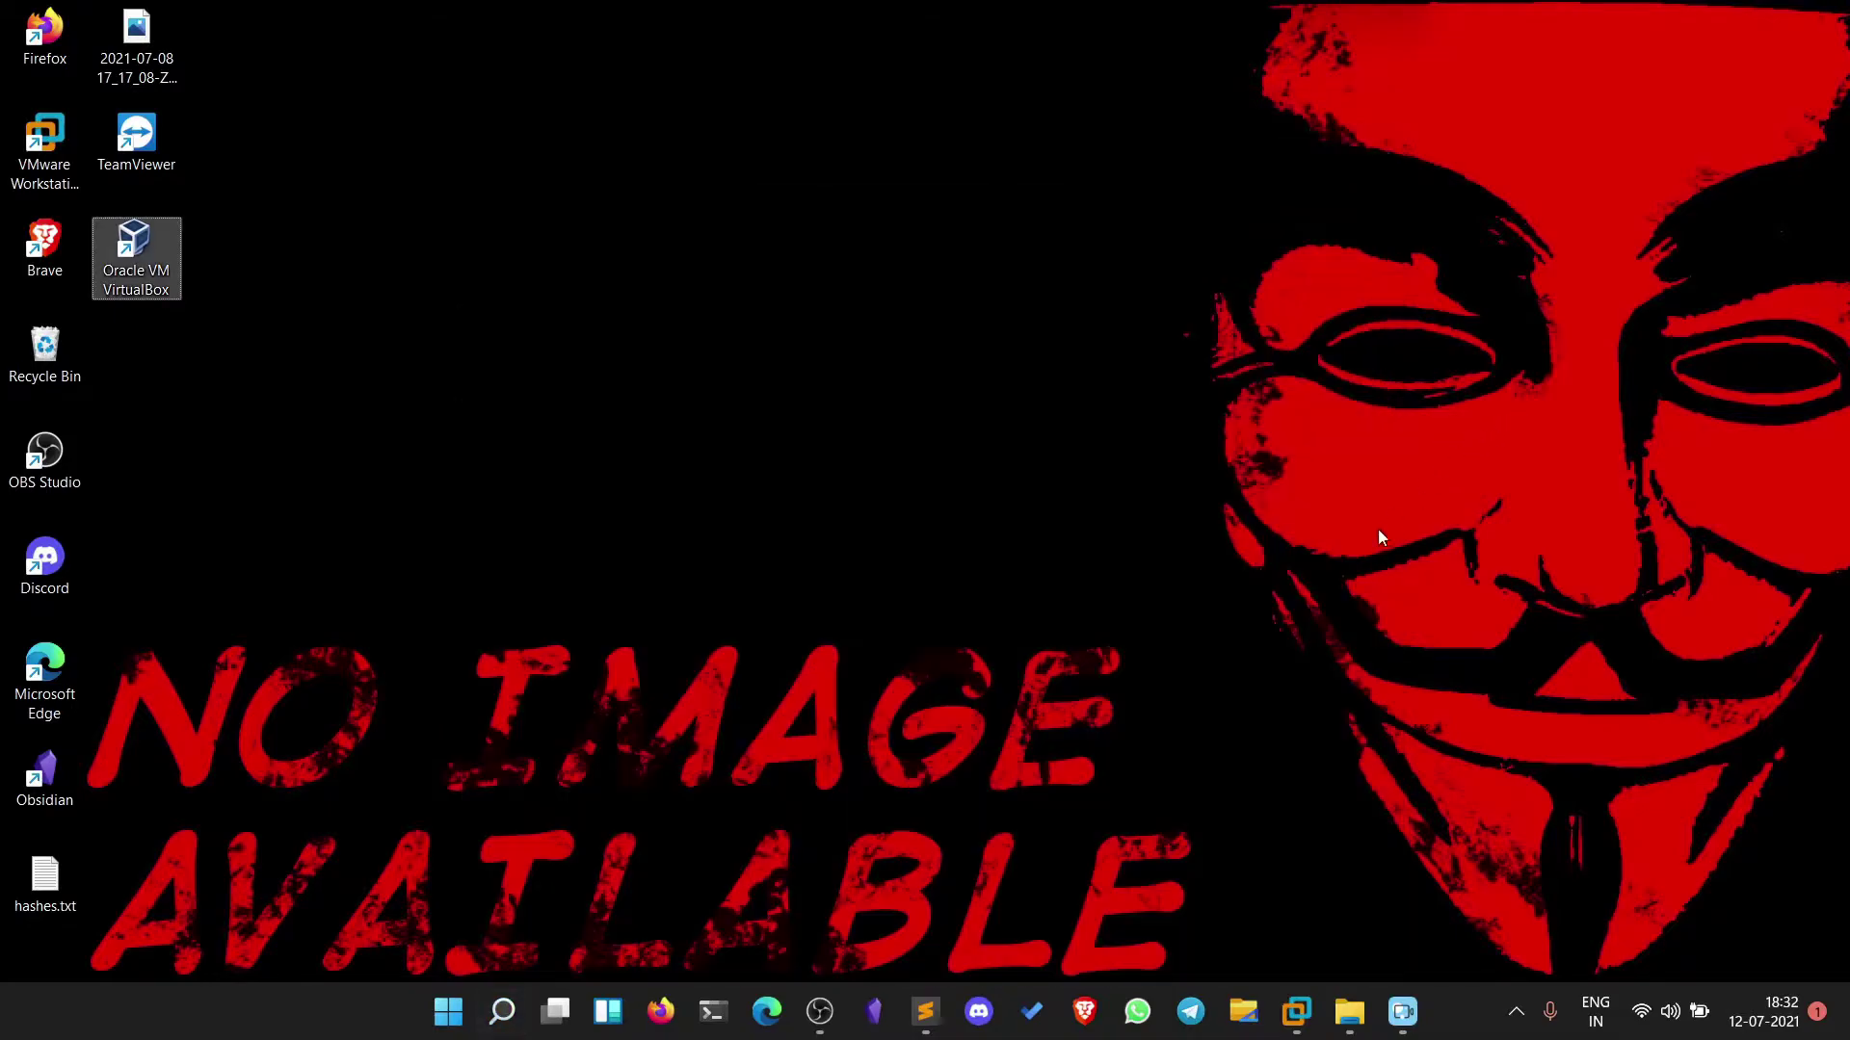
{"action": "left_click", "coordinate": [497, 1023]}
{"action": "type", "text": "virtua"}
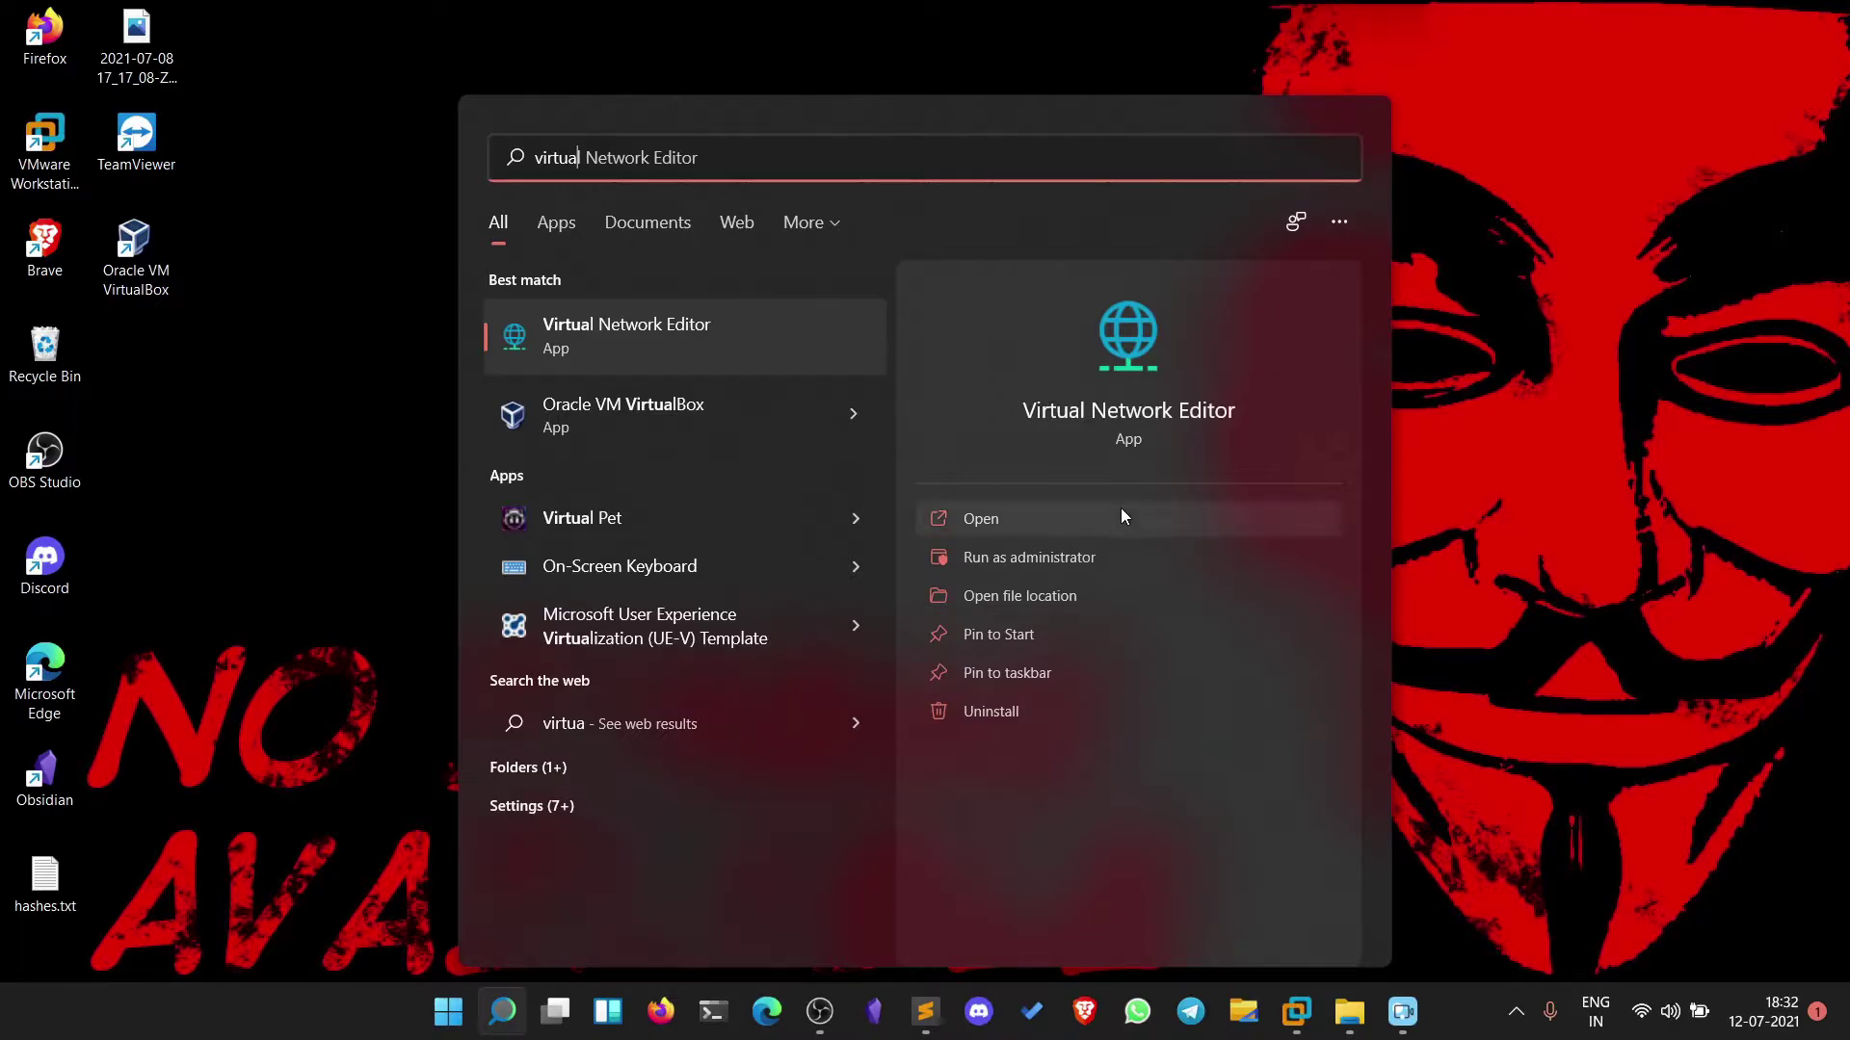
{"action": "left_click", "coordinate": [1516, 585]}
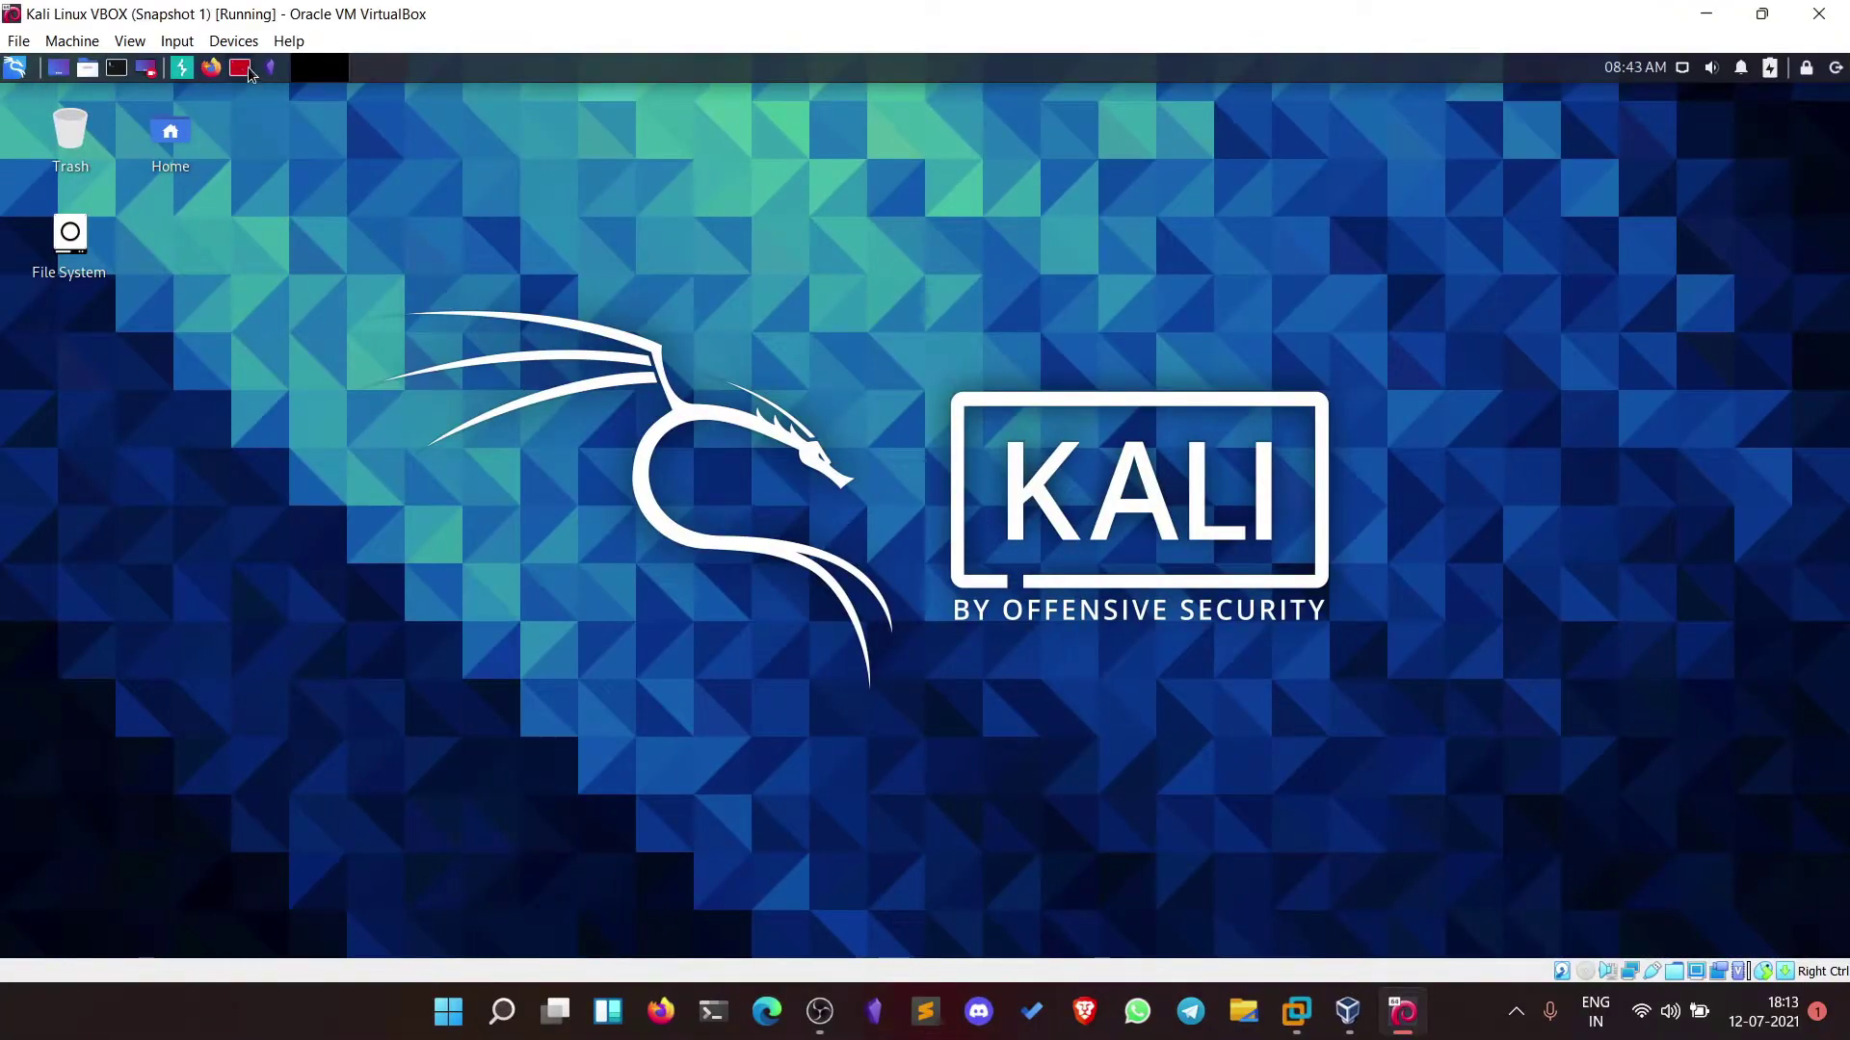
Run ifconfig in a Kali Linux terminal and highlight the eth0 address and the interface names.
{"action": "type", "text": "ifconfig"}
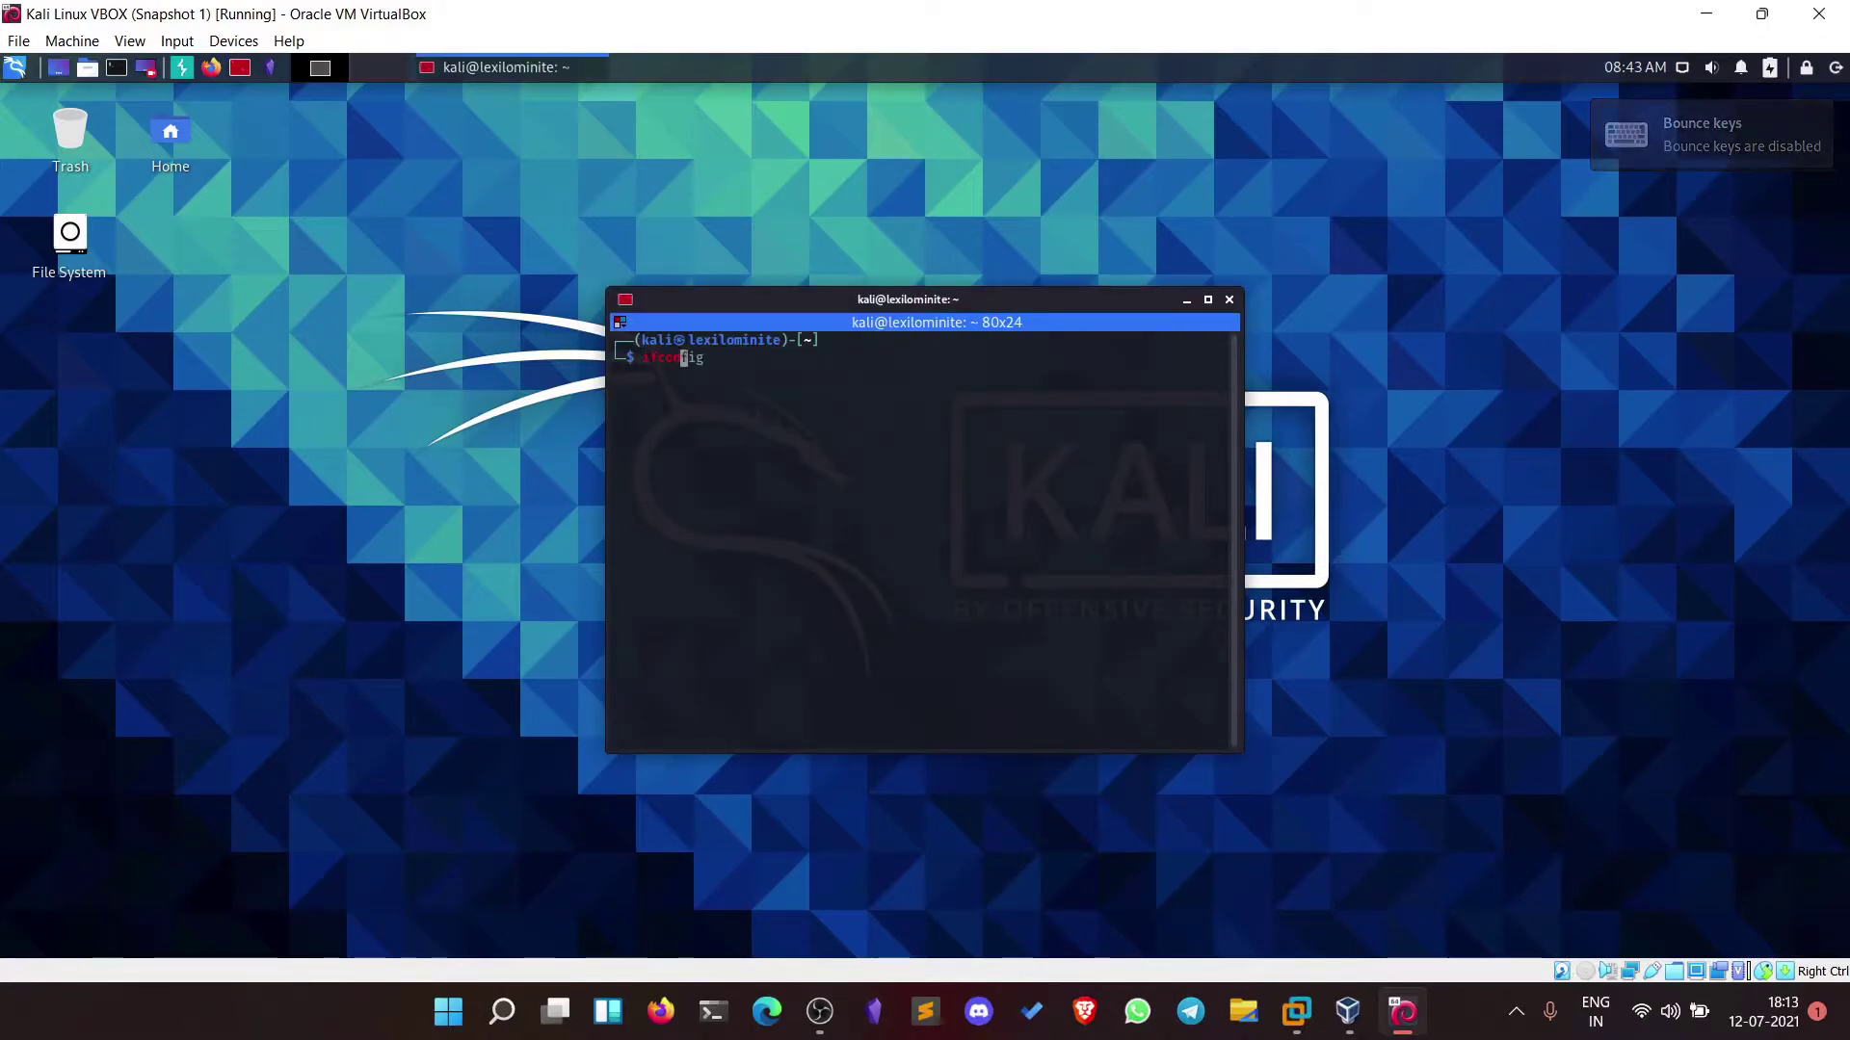
{"action": "key", "text": "Return"}
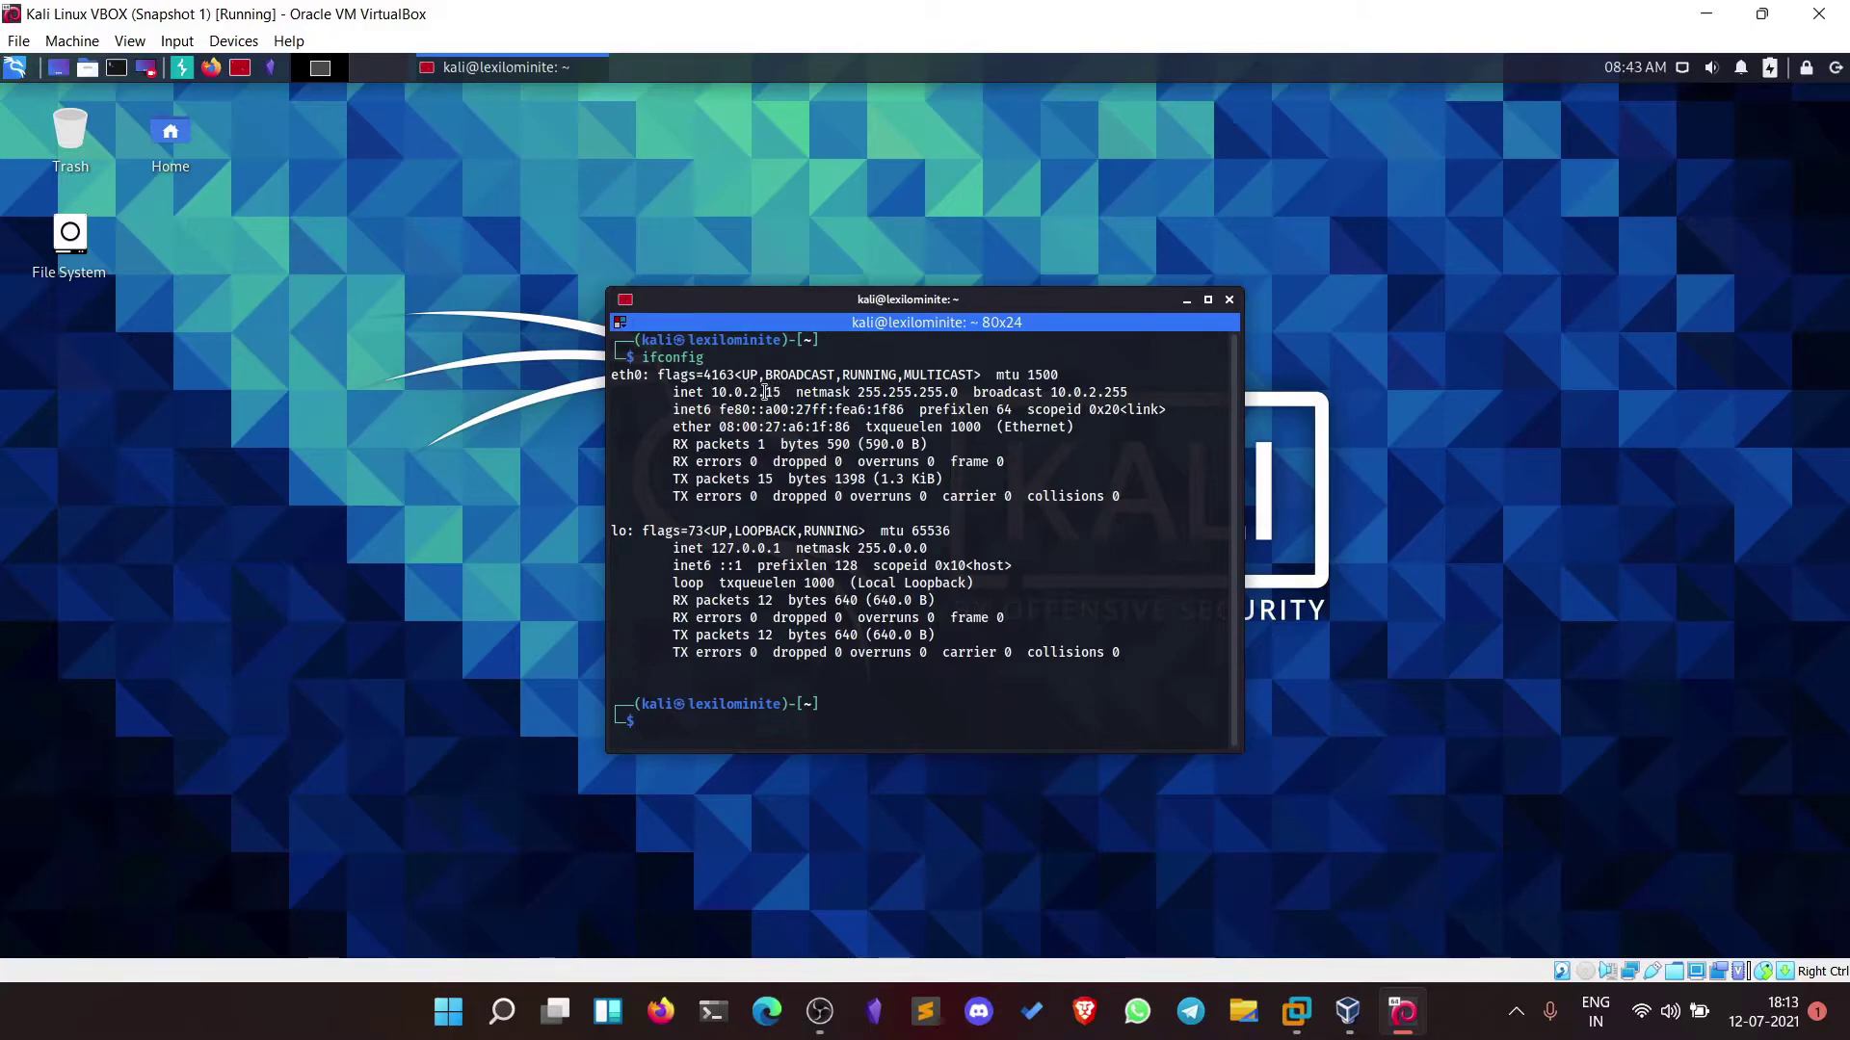
{"action": "double_click", "coordinate": [727, 393]}
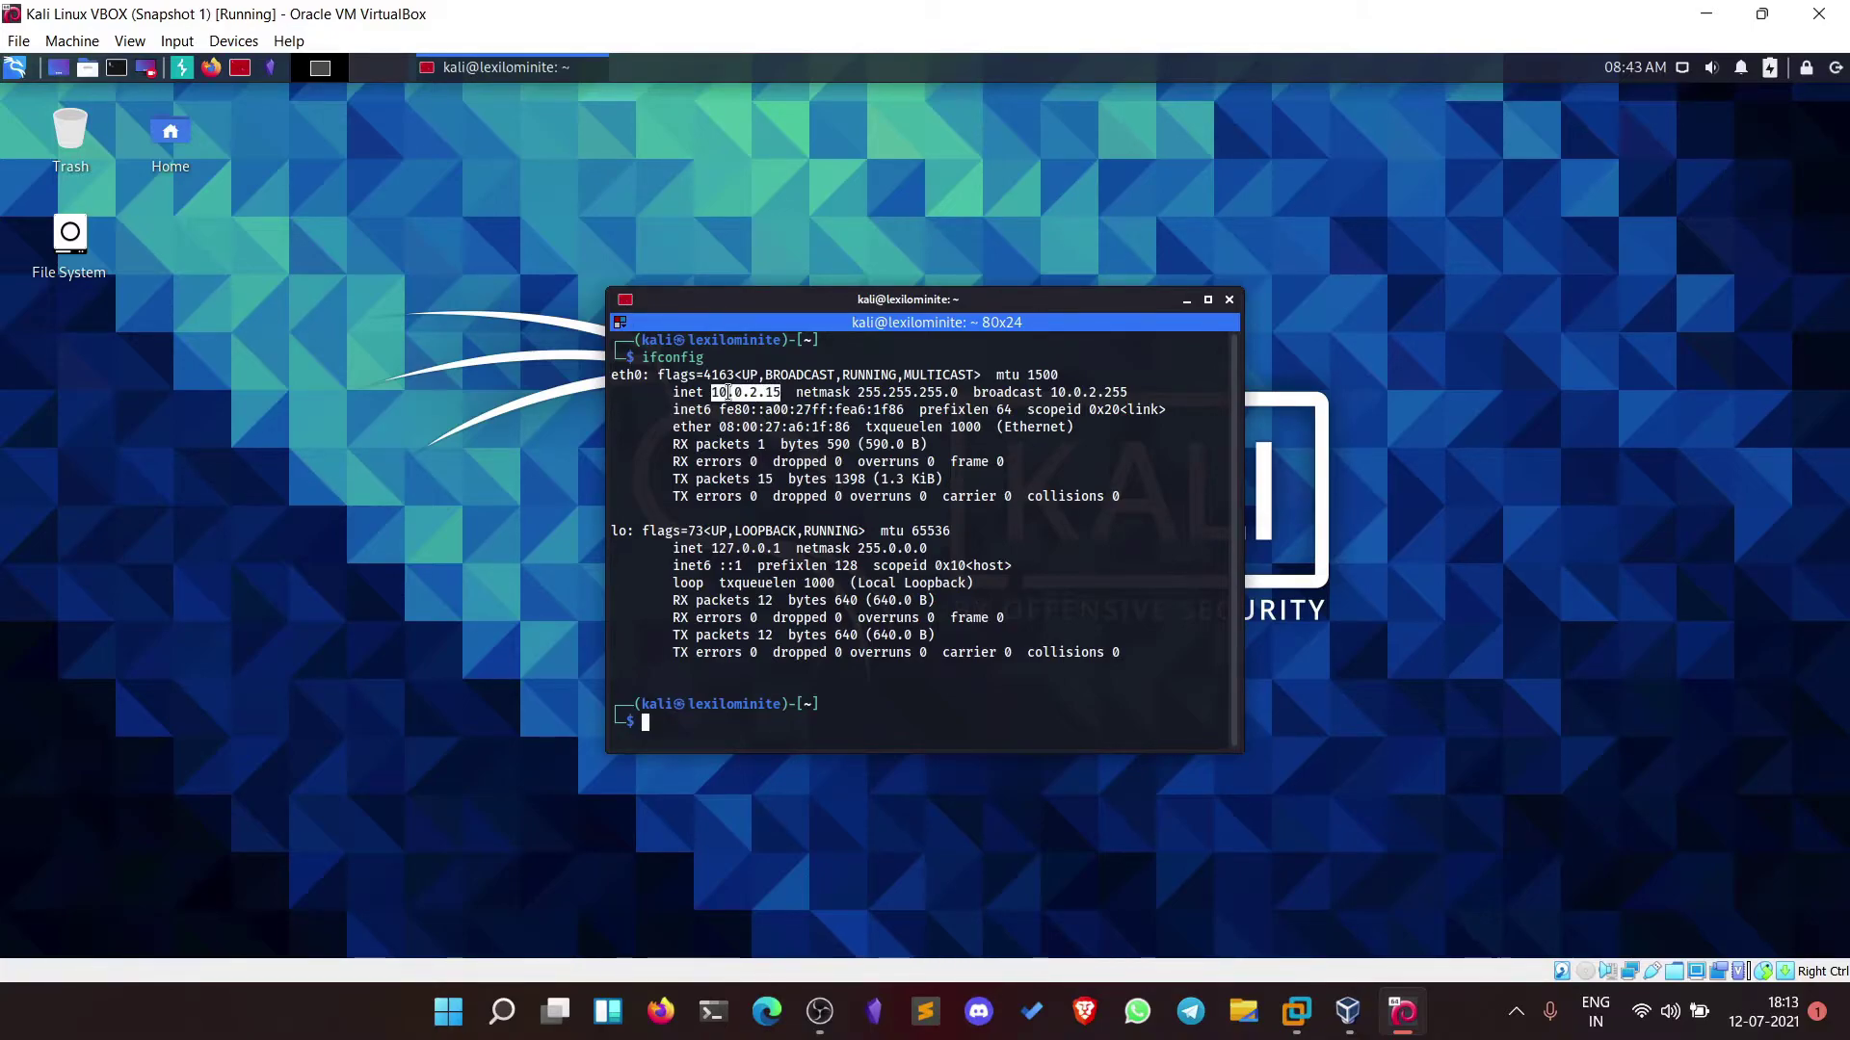
{"action": "double_click", "coordinate": [630, 378]}
{"action": "left_click", "coordinate": [622, 533]}
Switch to the ParrotSecurity machine in VMware Workstation and run ifconfig in a new terminal.
{"action": "key", "text": "ctrl+super+Right"}
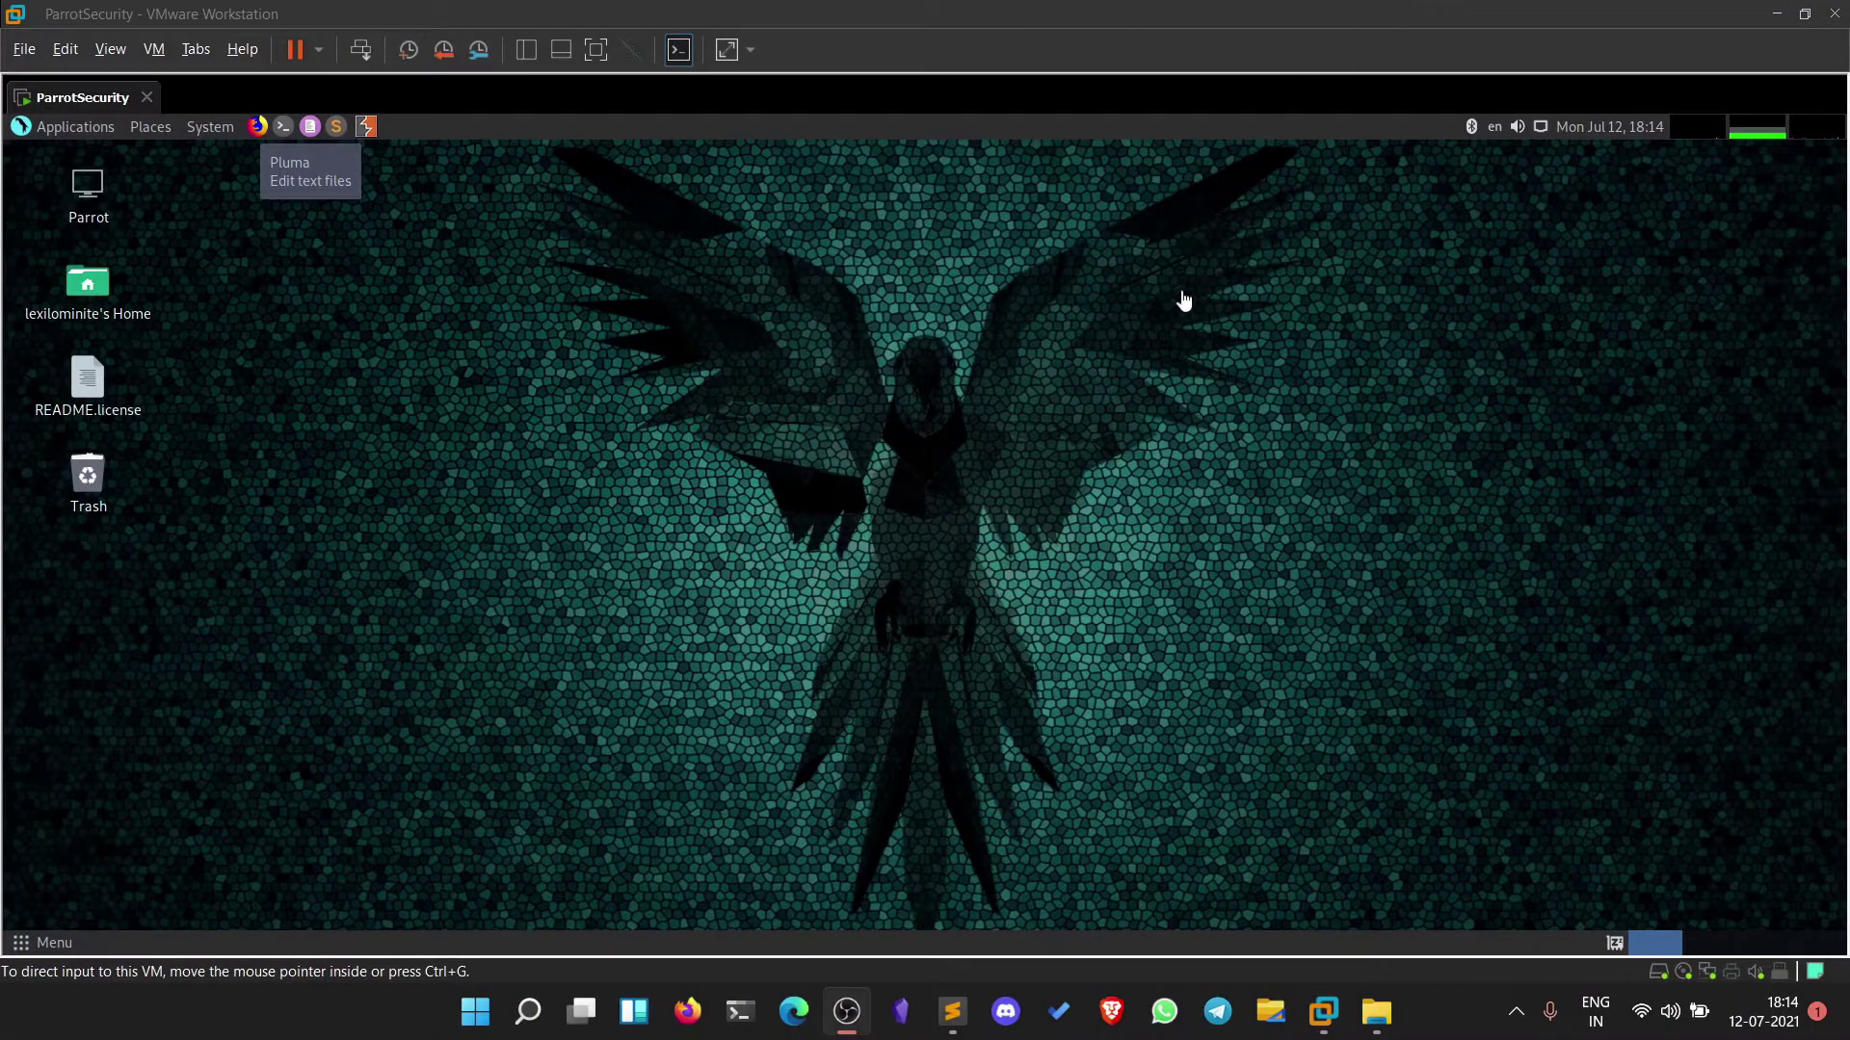
{"action": "left_click", "coordinate": [282, 127]}
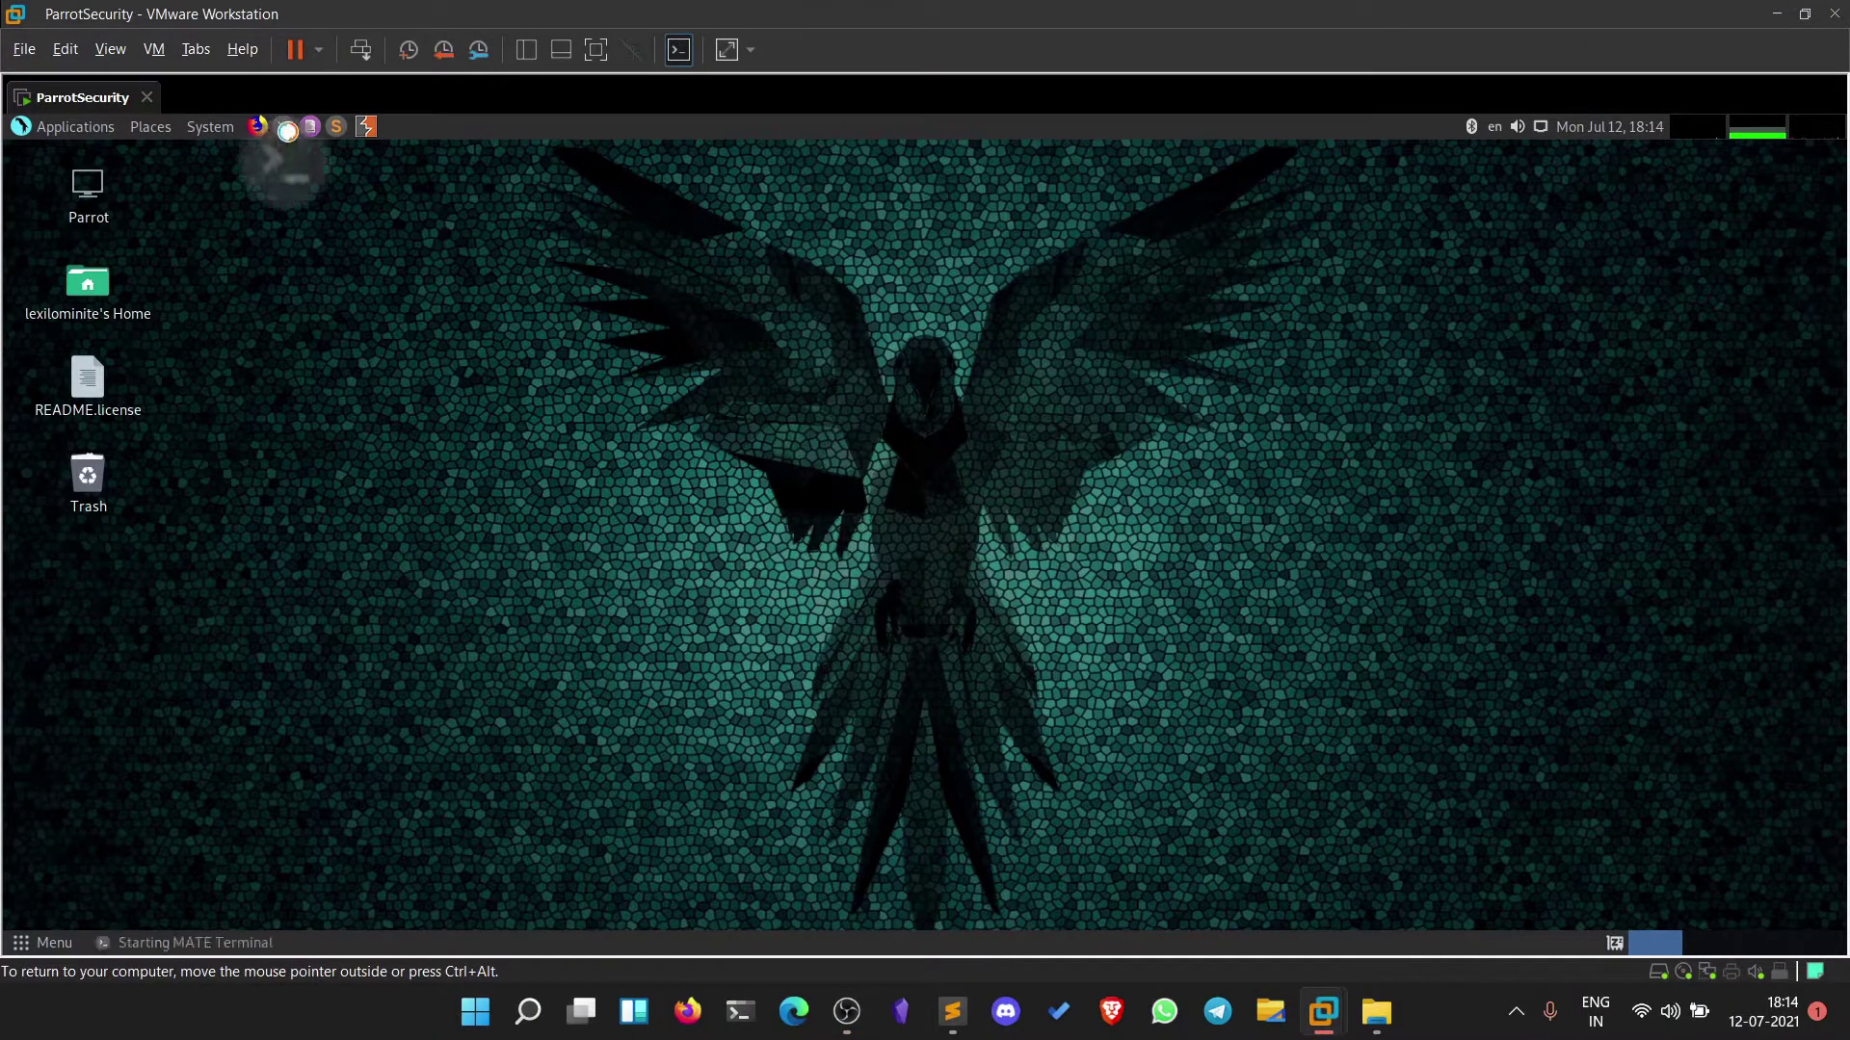
{"action": "type", "text": "ifcon"}
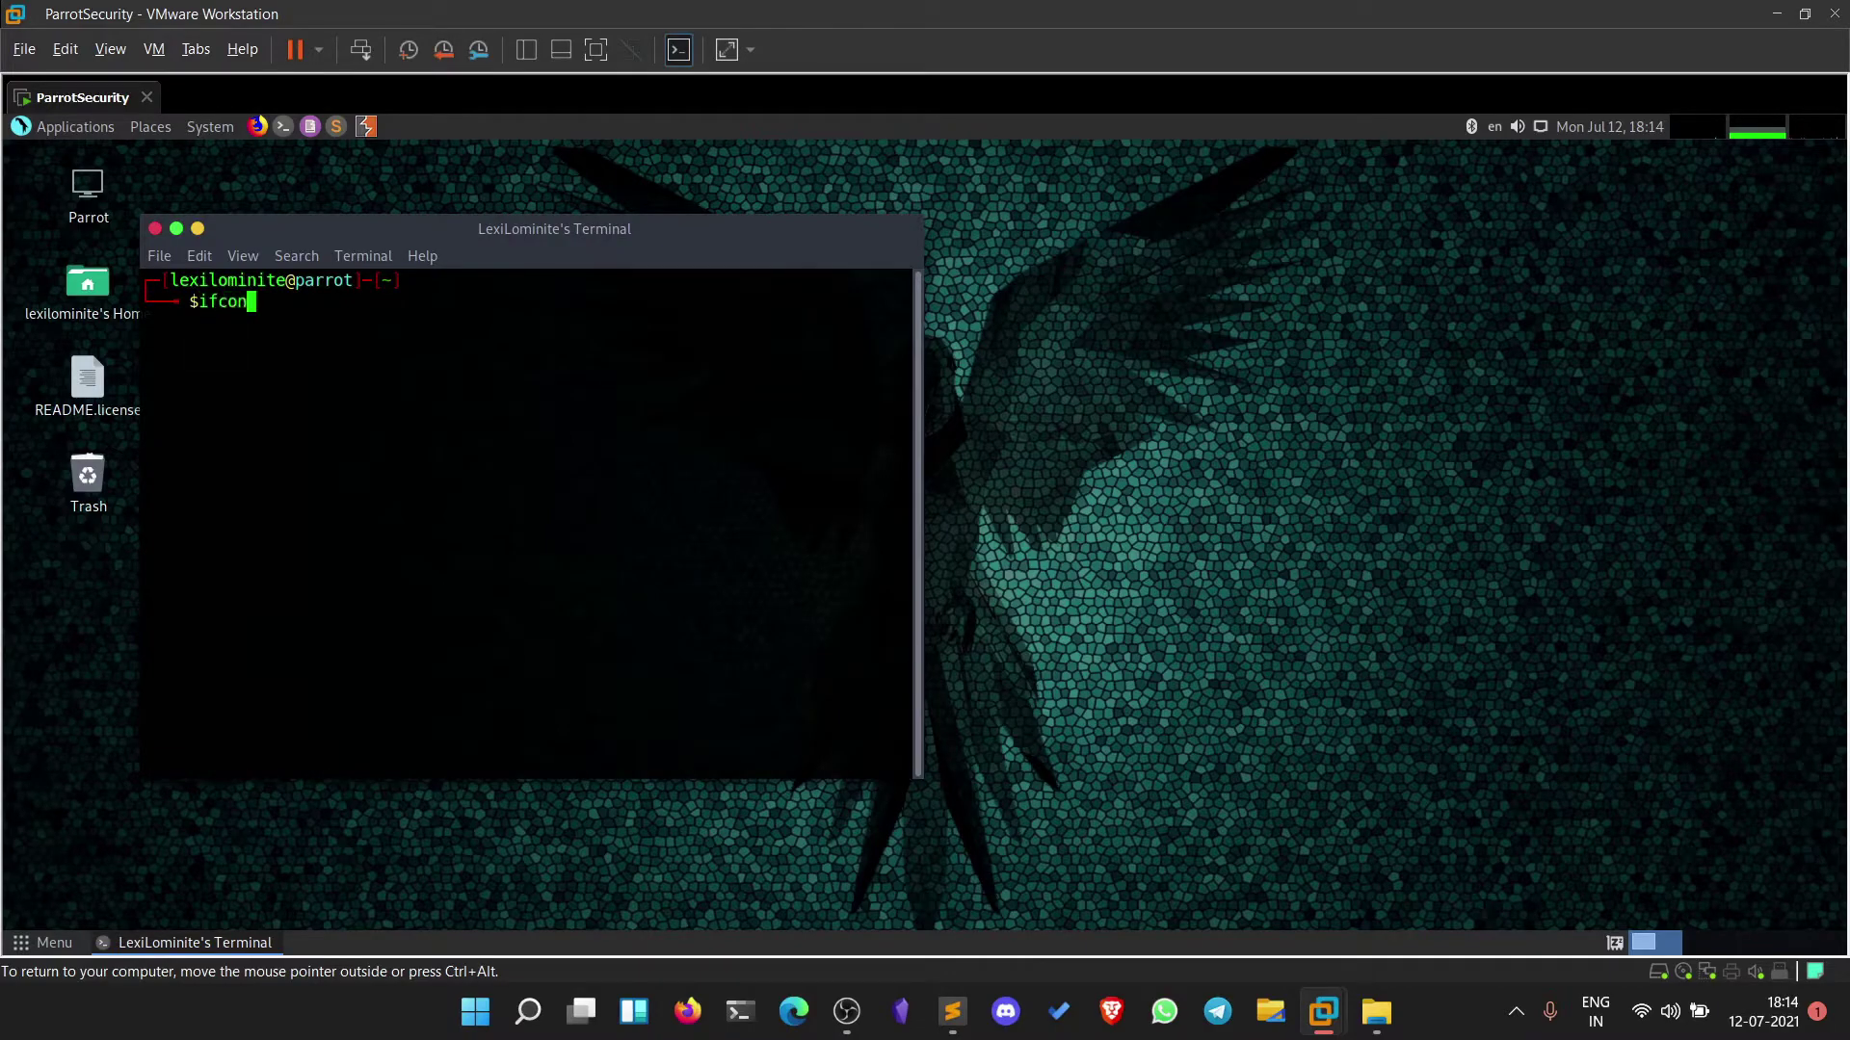
{"action": "type", "text": "fig"}
{"action": "key", "text": "Return"}
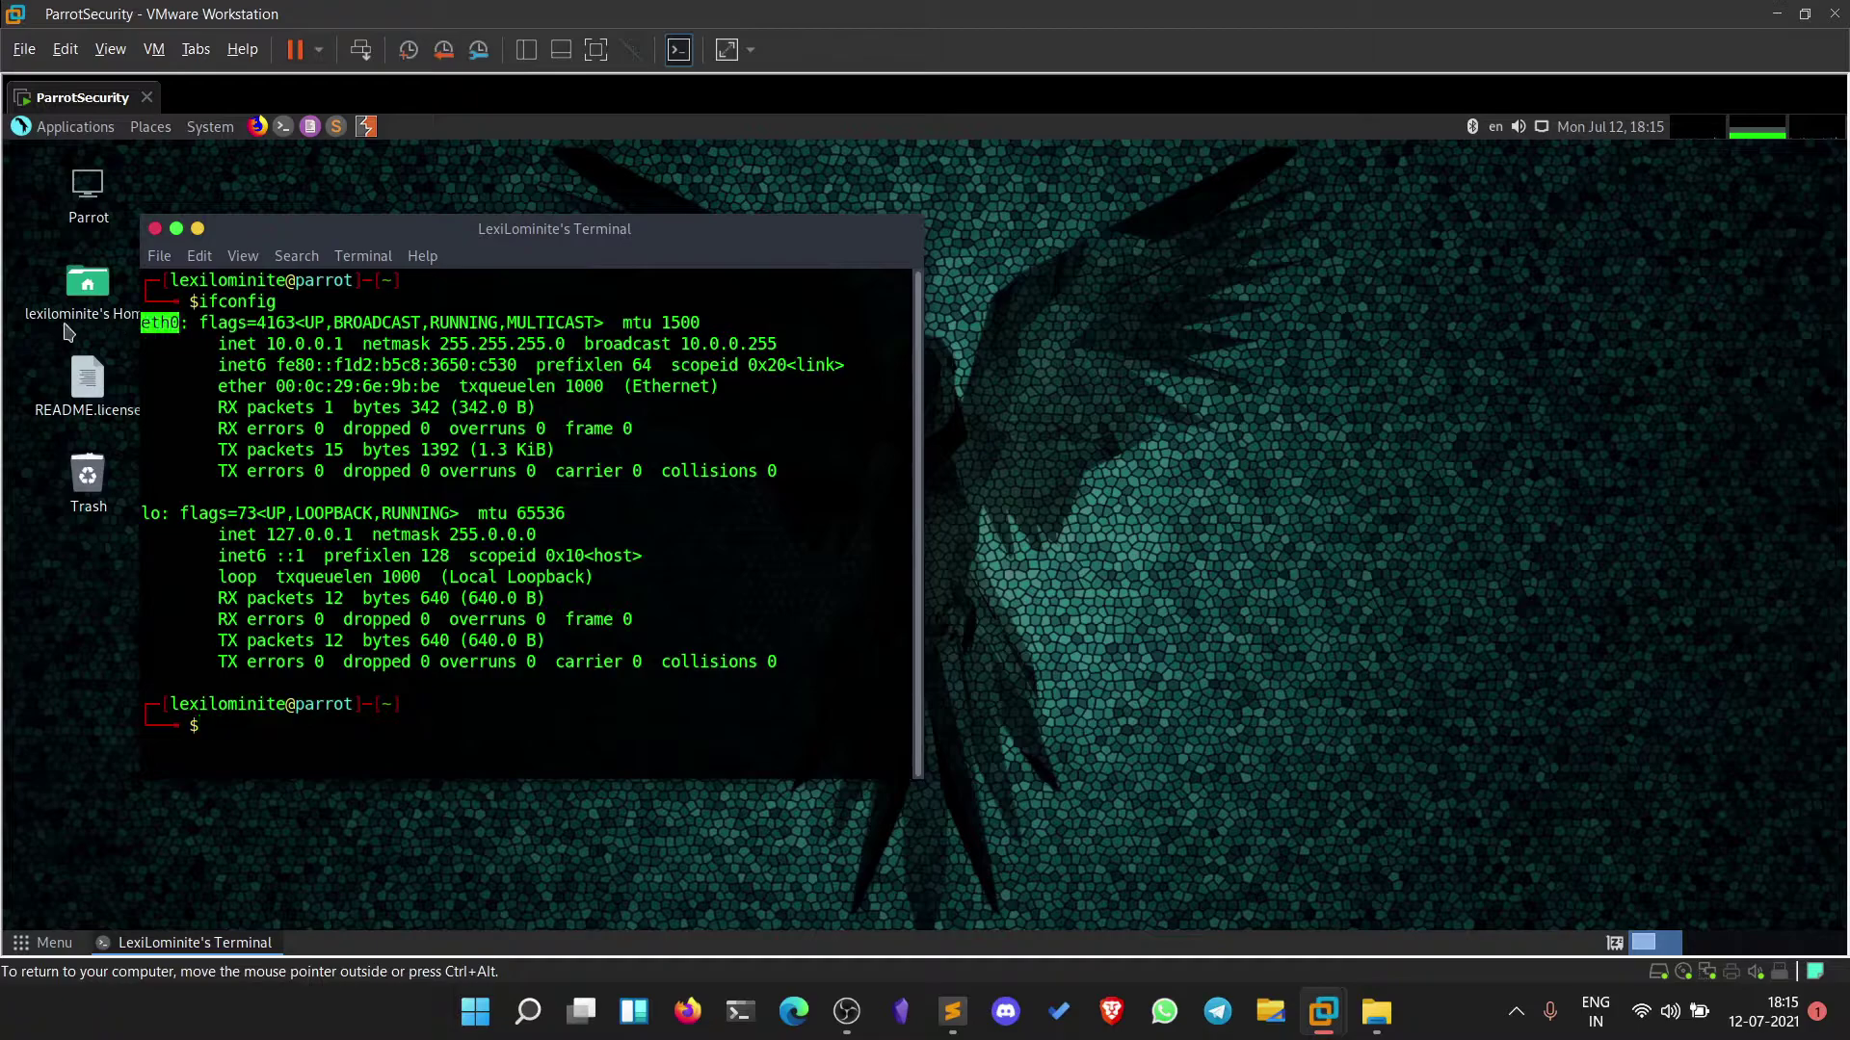
Compare the eth0 inet addresses of the Parrot and Kali machines by highlighting each in its ifconfig output.
{"action": "left_click_drag", "start_coordinate": [170, 515], "coordinate": [141, 517]}
{"action": "left_click", "coordinate": [313, 347]}
{"action": "double_click", "coordinate": [297, 339]}
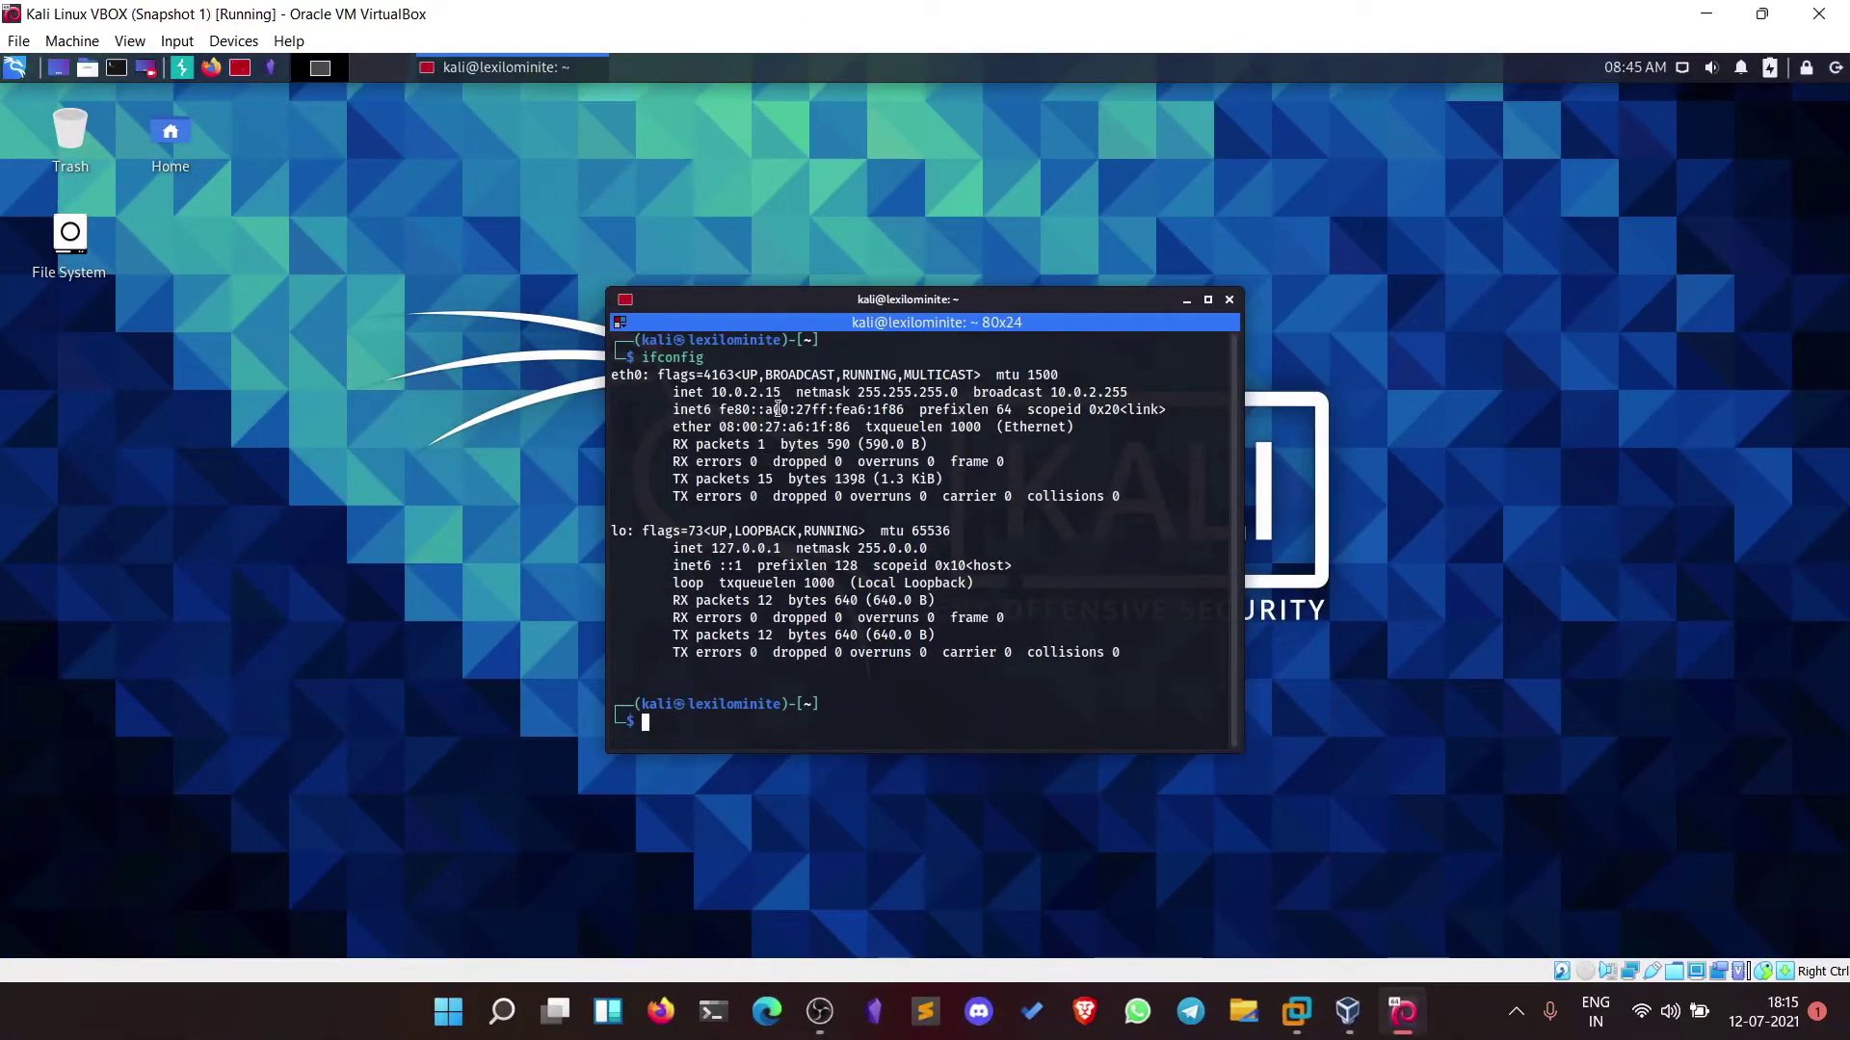
{"action": "double_click", "coordinate": [746, 393]}
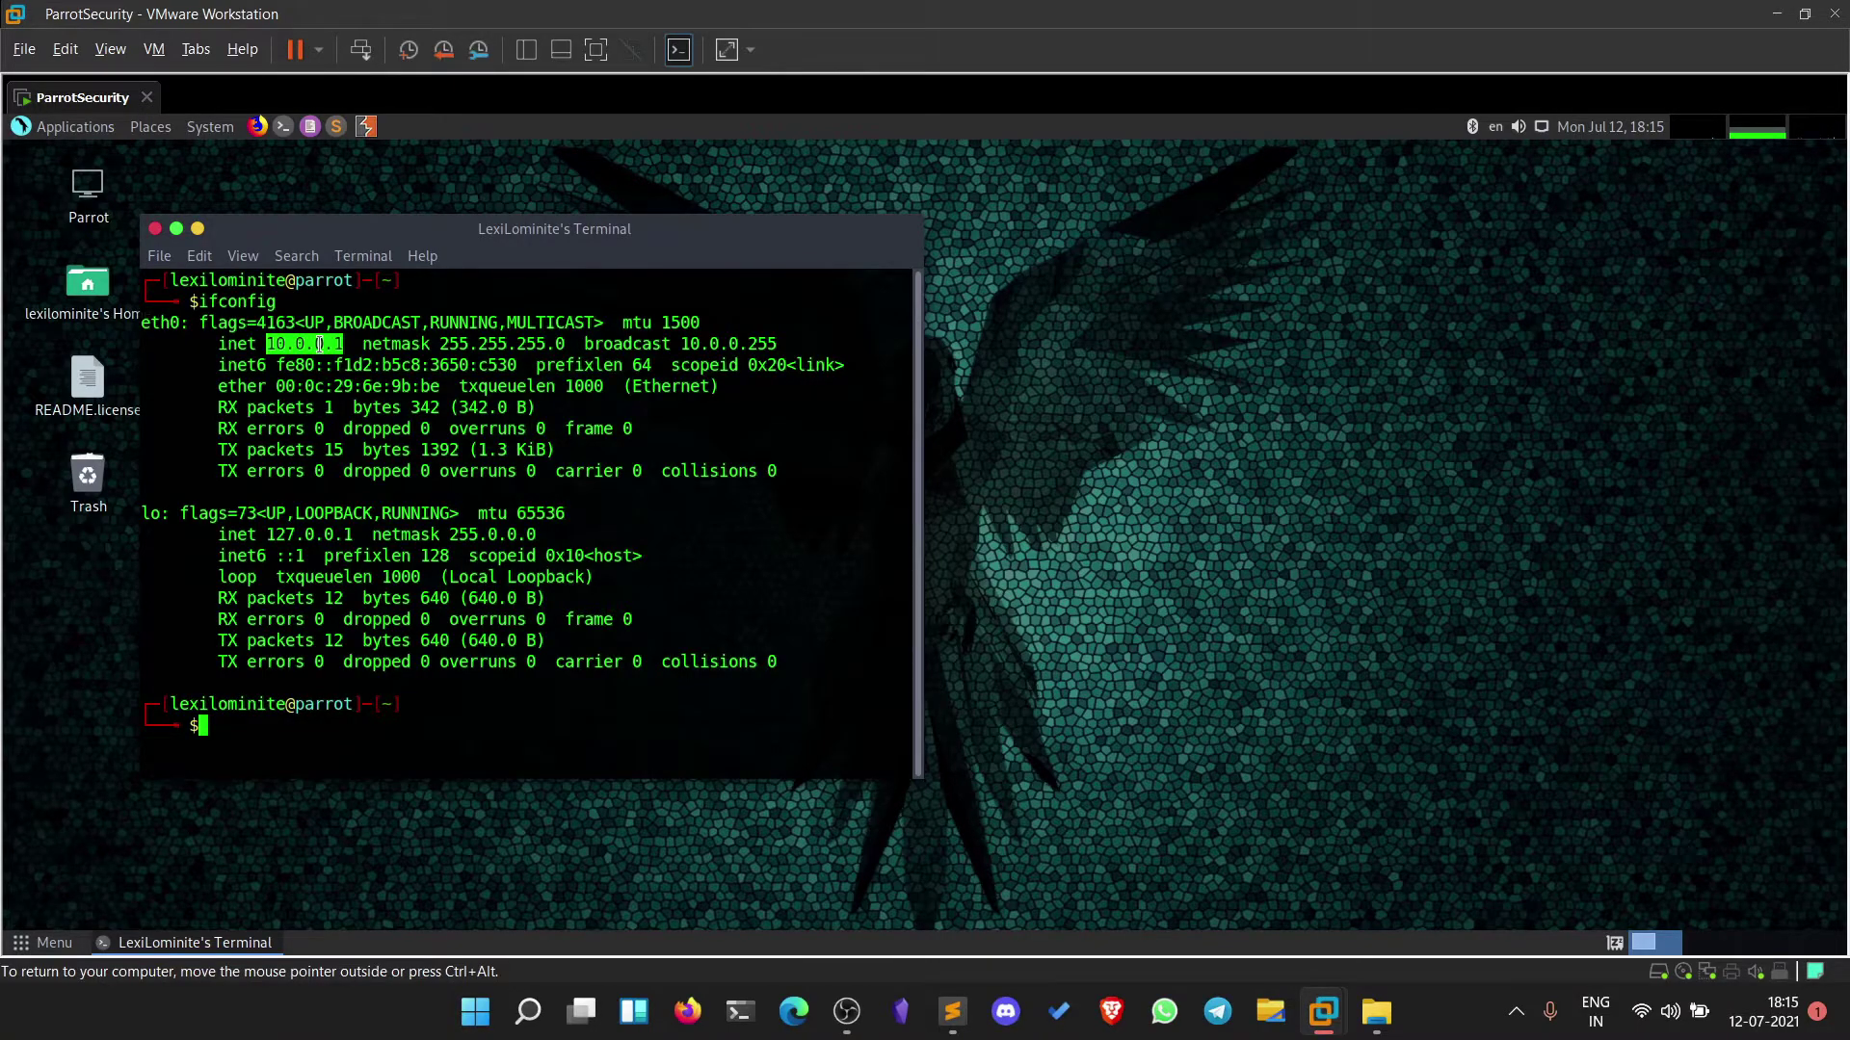
{"action": "left_click", "coordinate": [582, 592]}
Switch to the Kali VM in VirtualBox and attach its network Adapter 1 to the Host-only Adapter named VirtualBox Host-Only Ethernet Adapter.
{"action": "key", "text": "alt+Tab"}
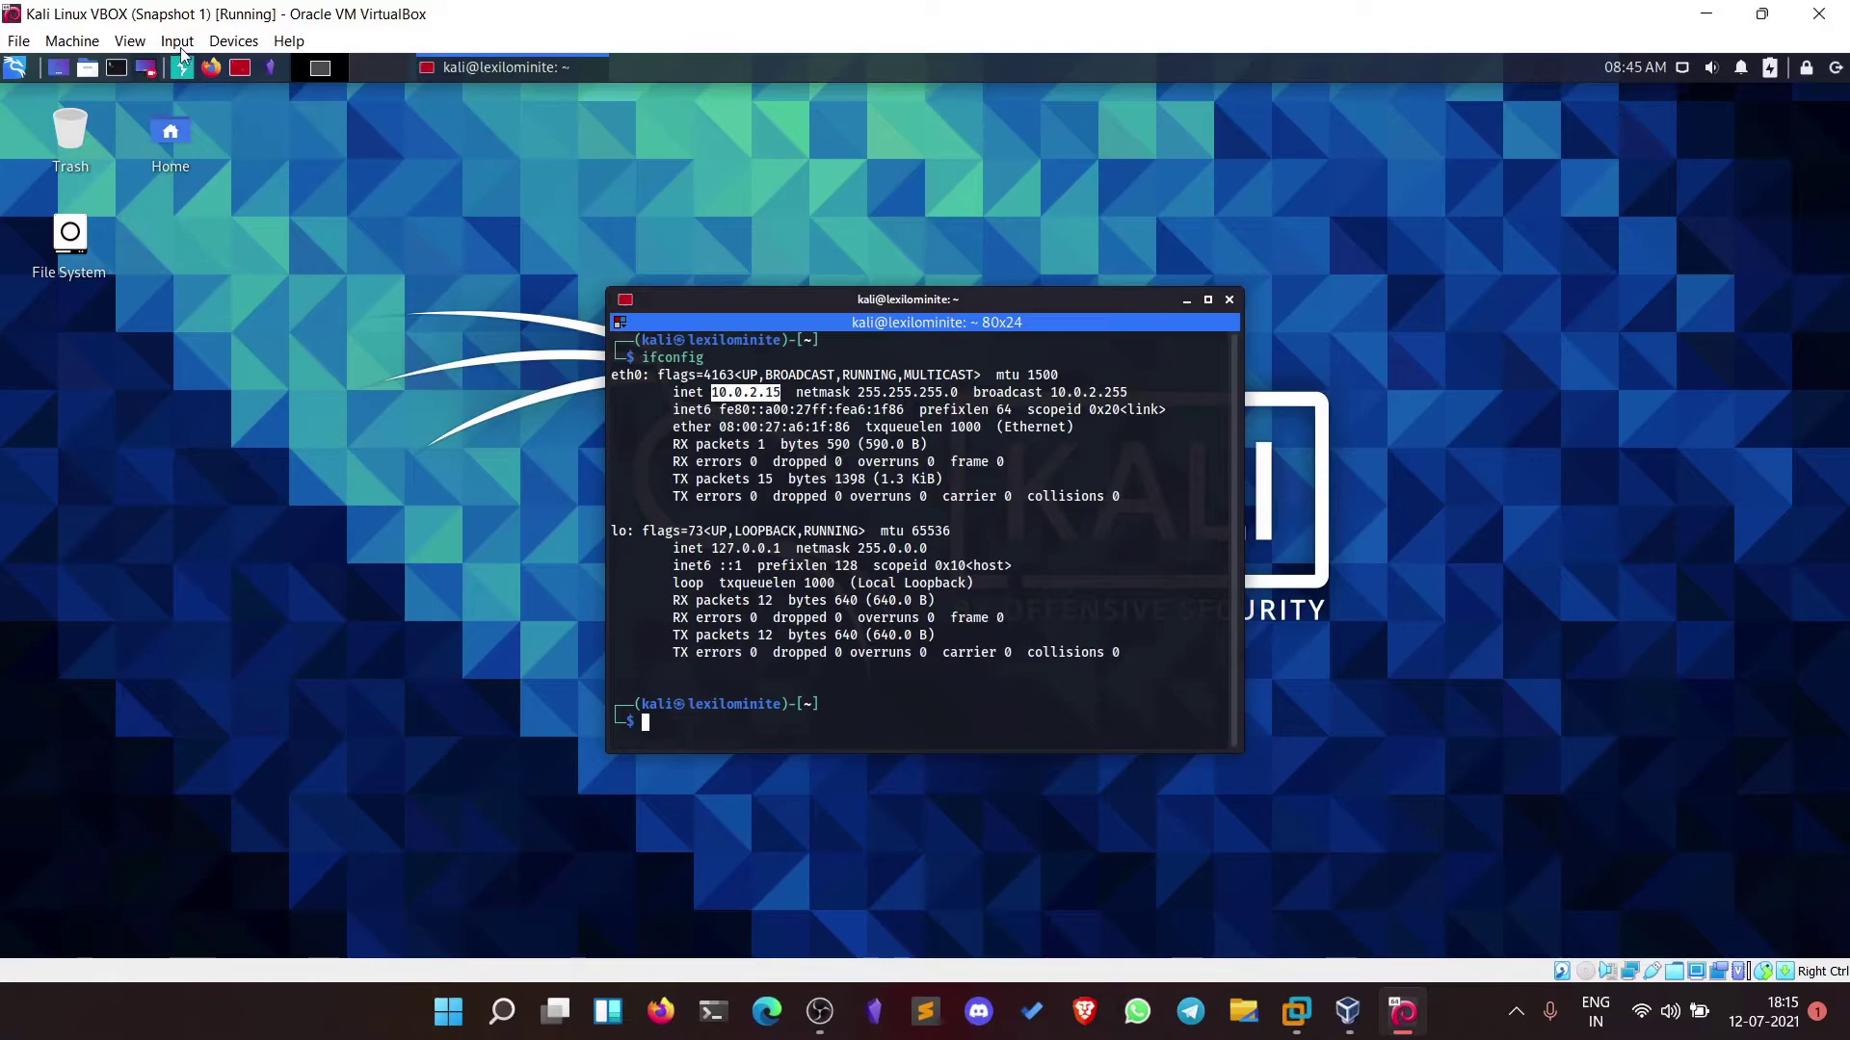
{"action": "left_click", "coordinate": [232, 39]}
{"action": "mouse_move", "coordinate": [289, 120]}
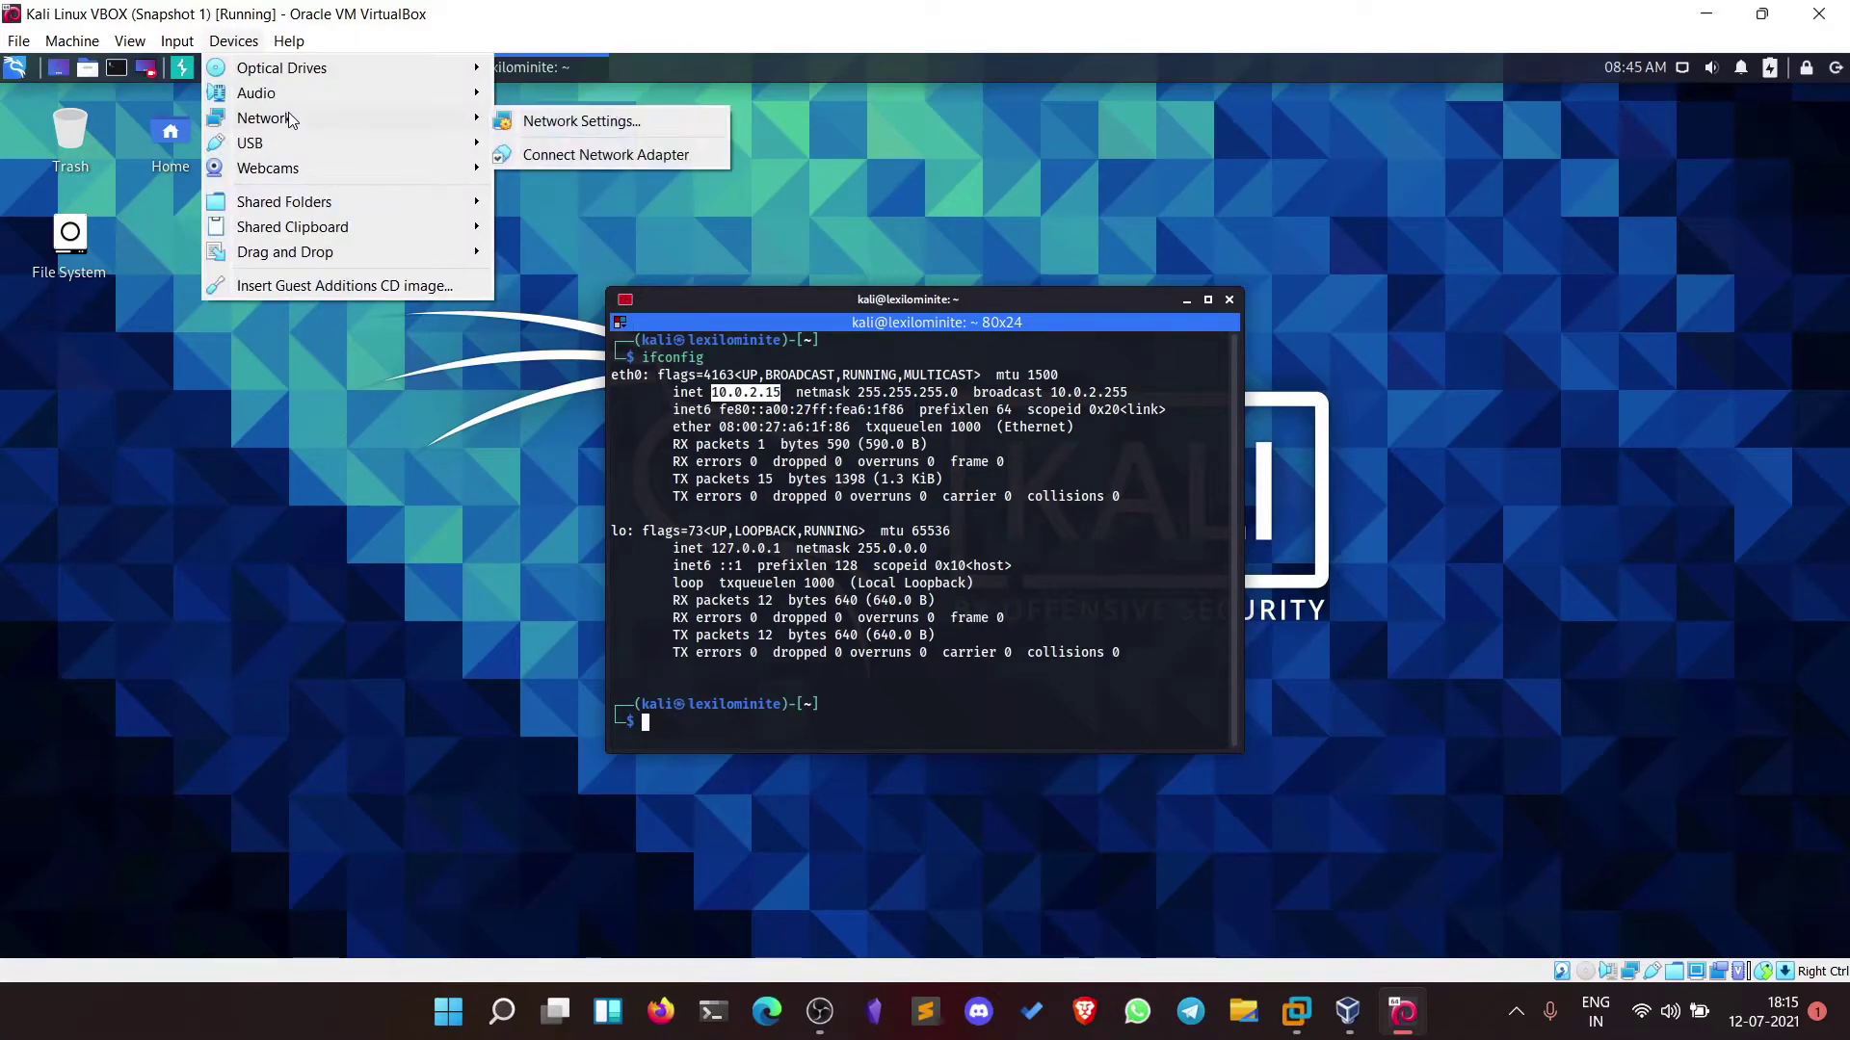
{"action": "left_click", "coordinate": [609, 124]}
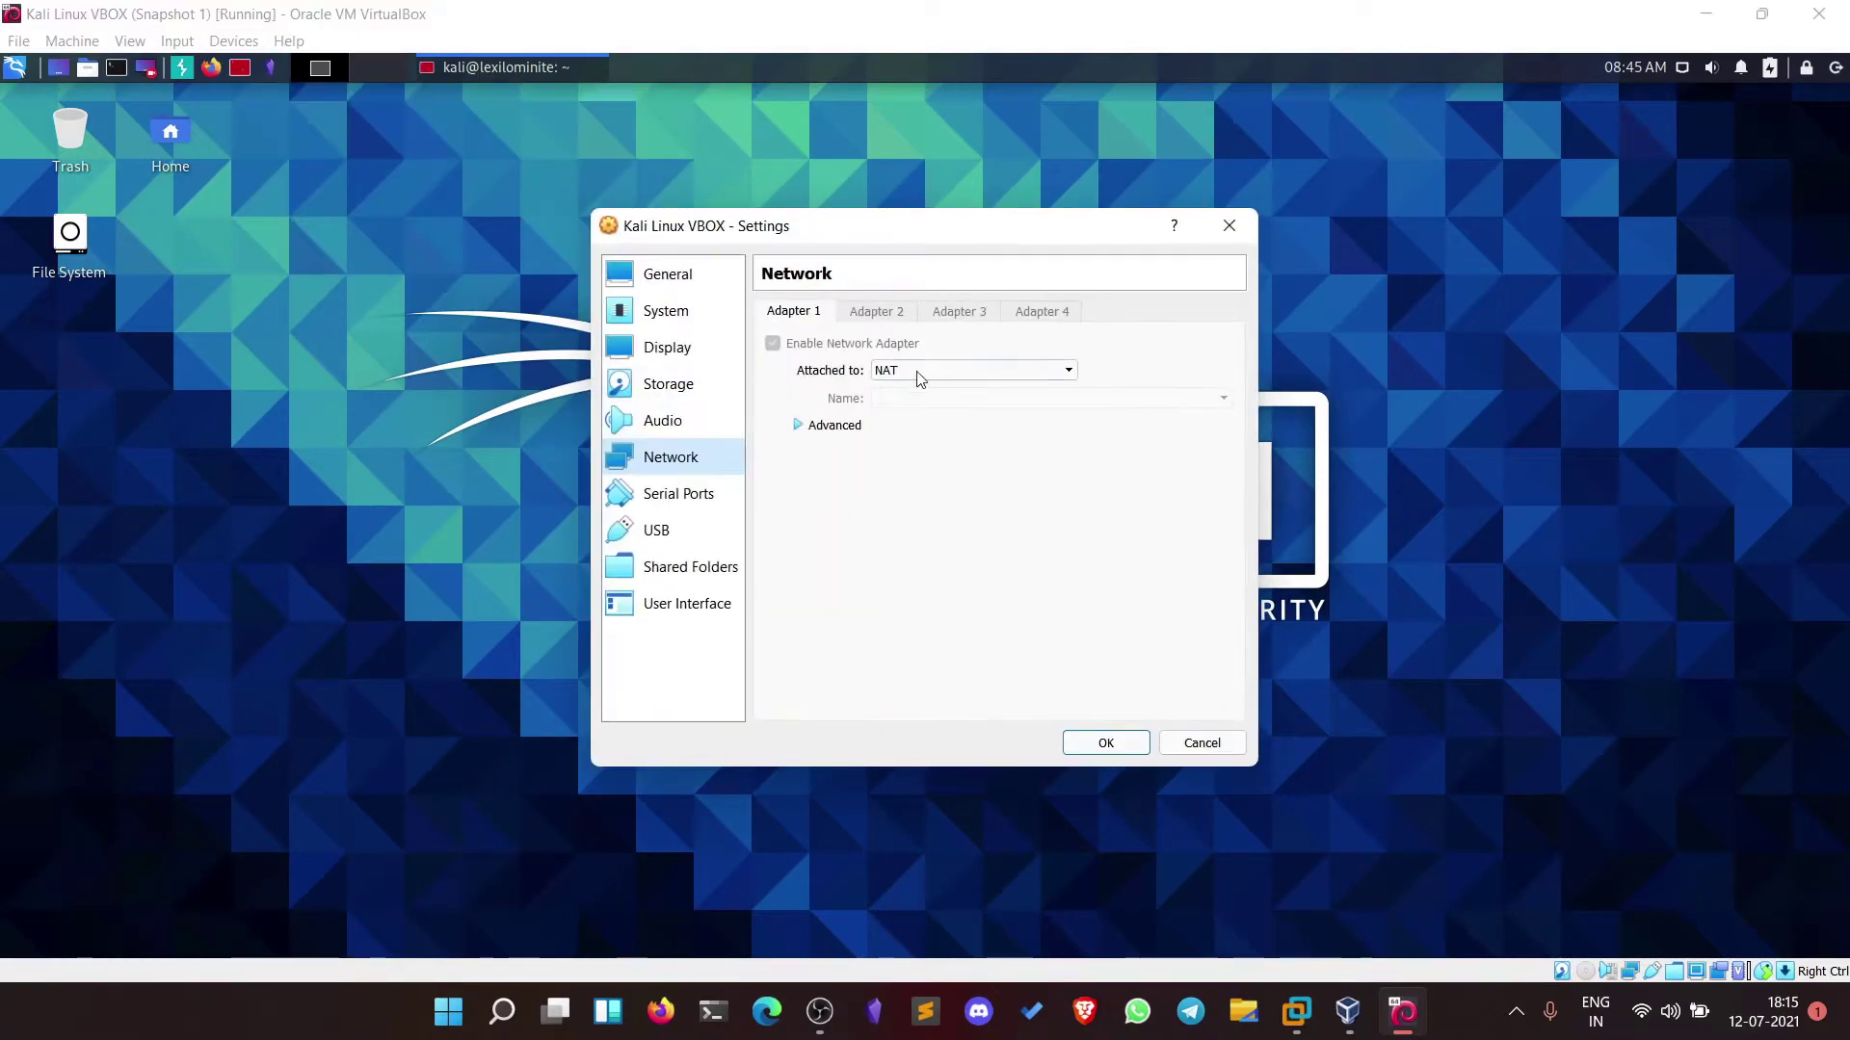
{"action": "left_click", "coordinate": [904, 373]}
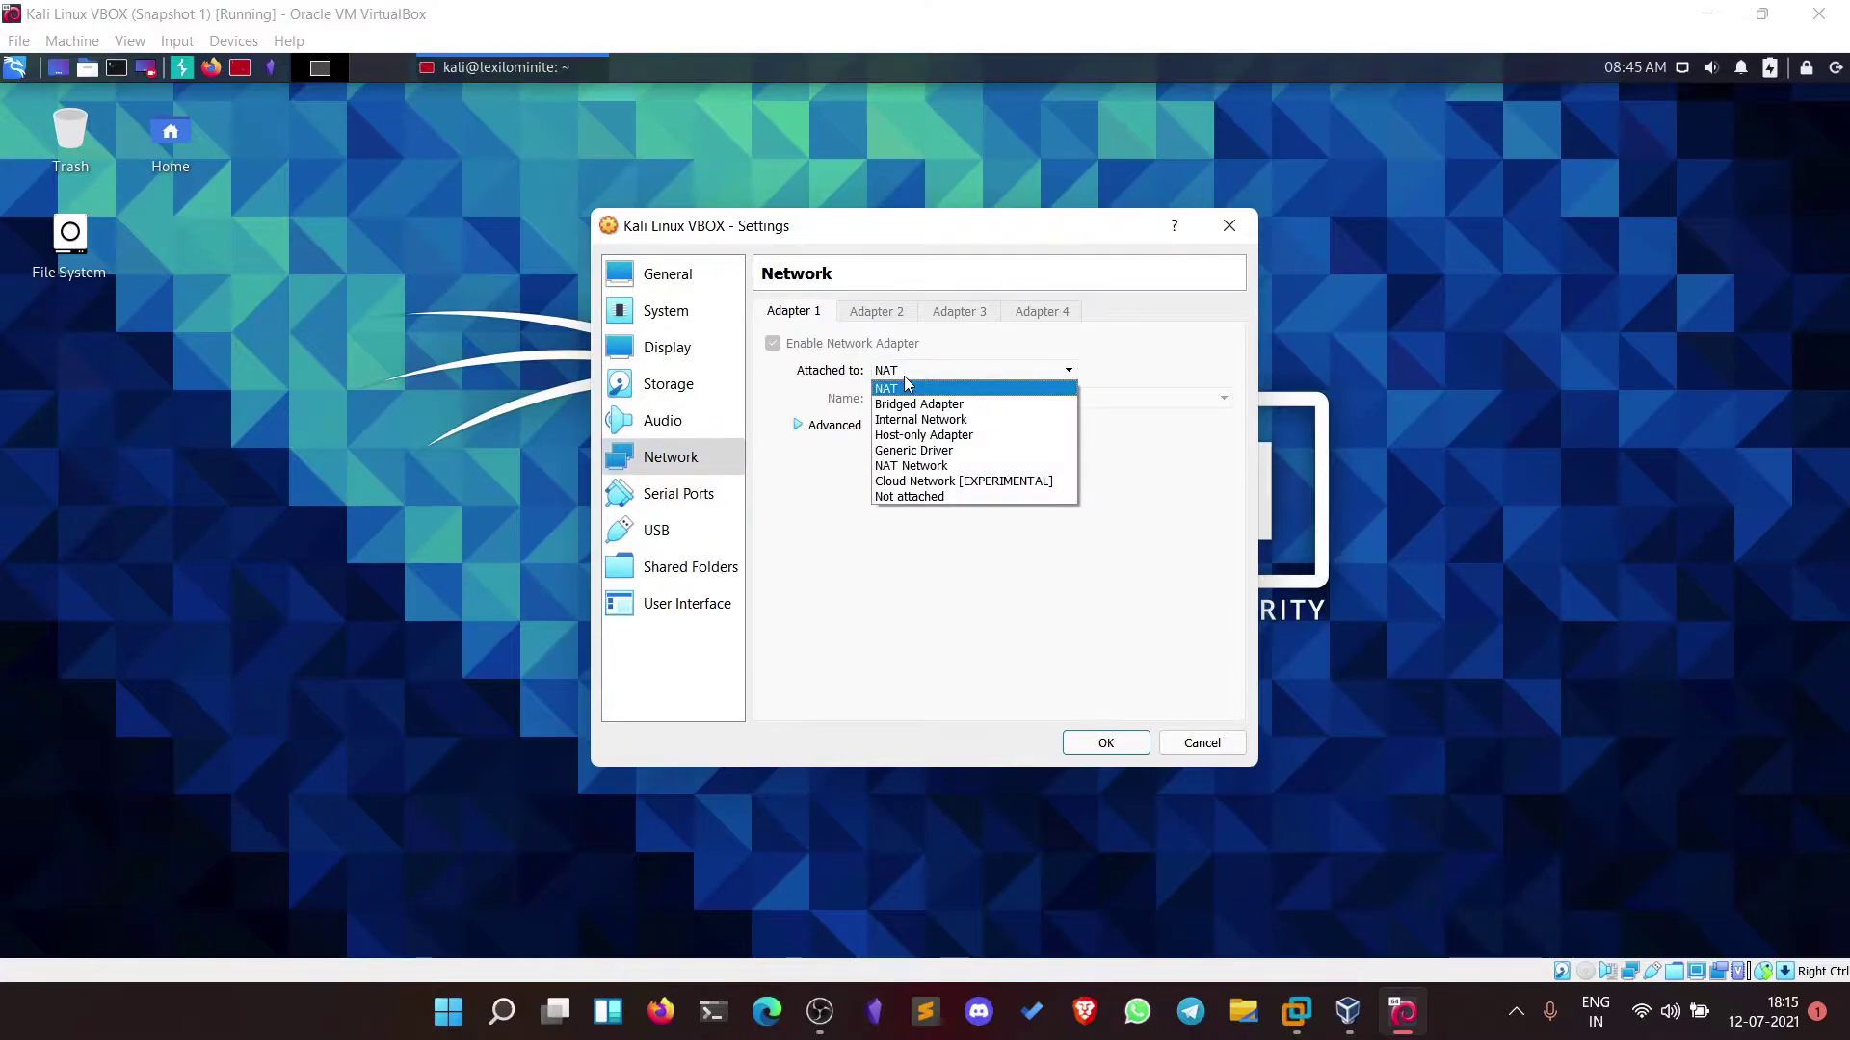
{"action": "left_click", "coordinate": [925, 434]}
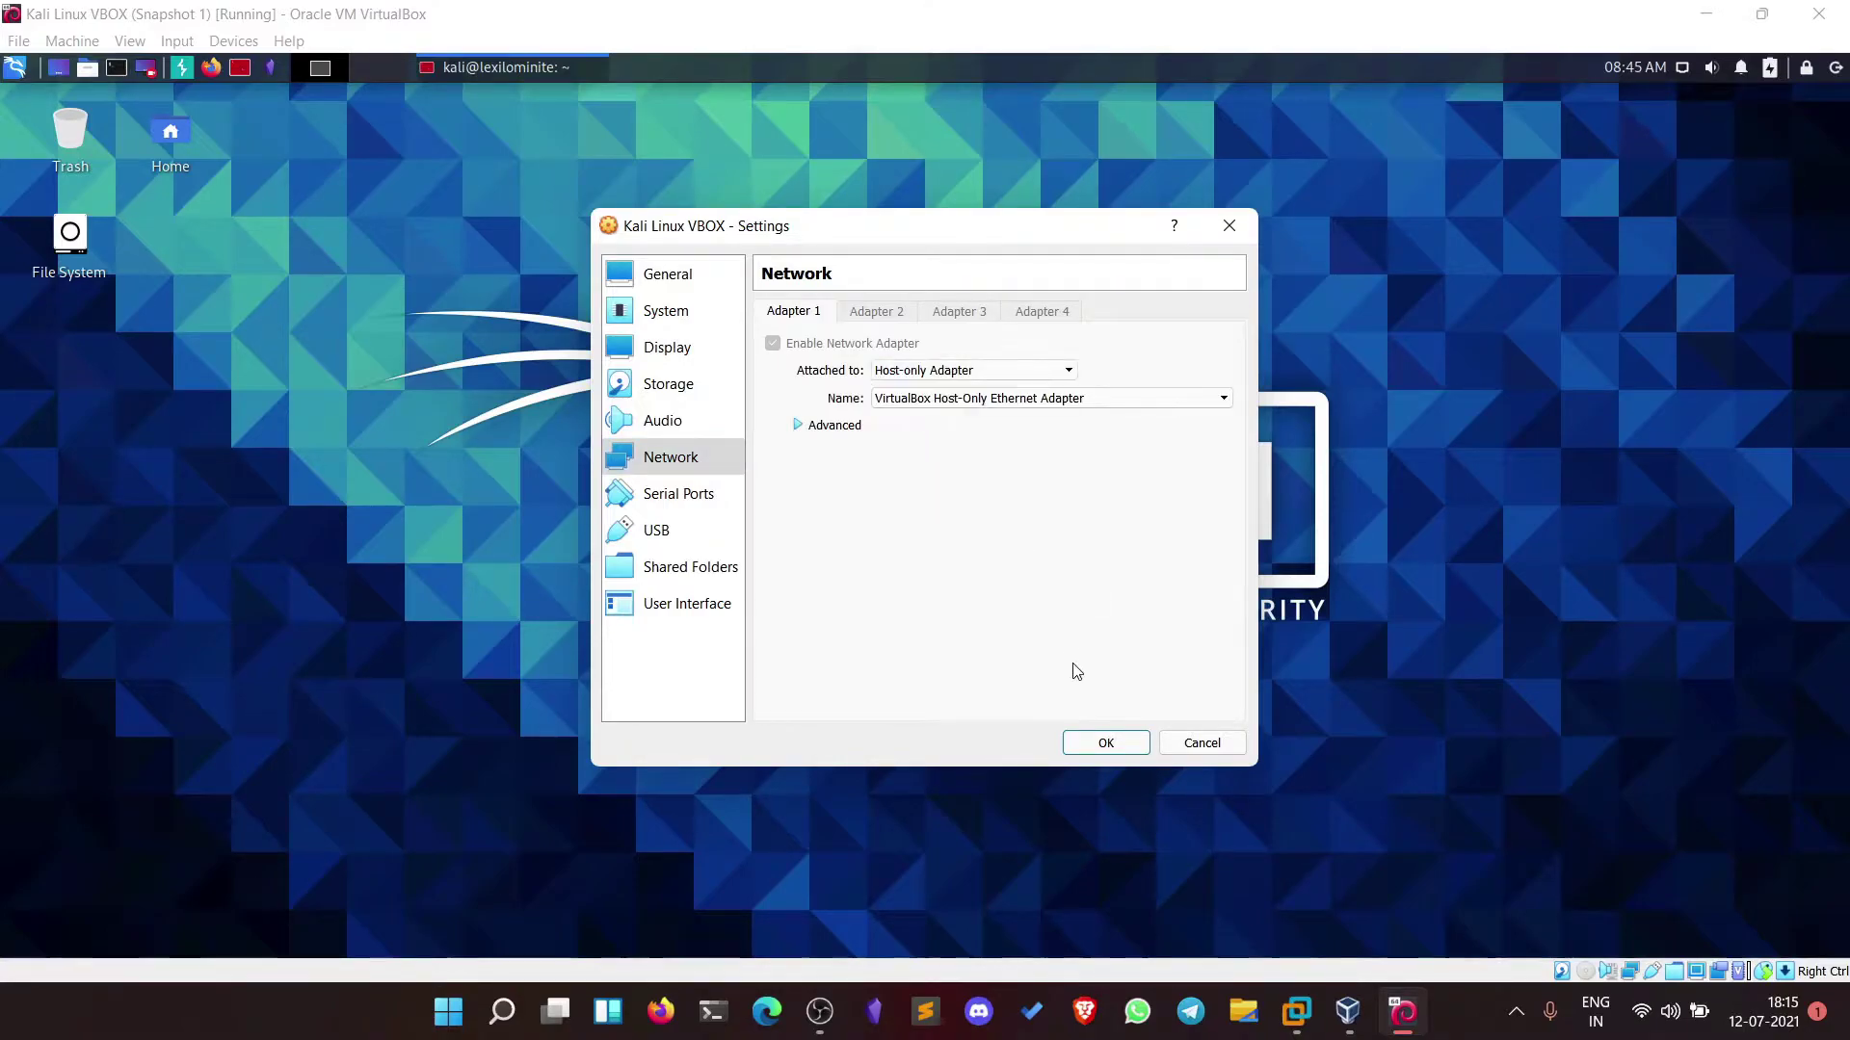
{"action": "left_click", "coordinate": [1098, 741]}
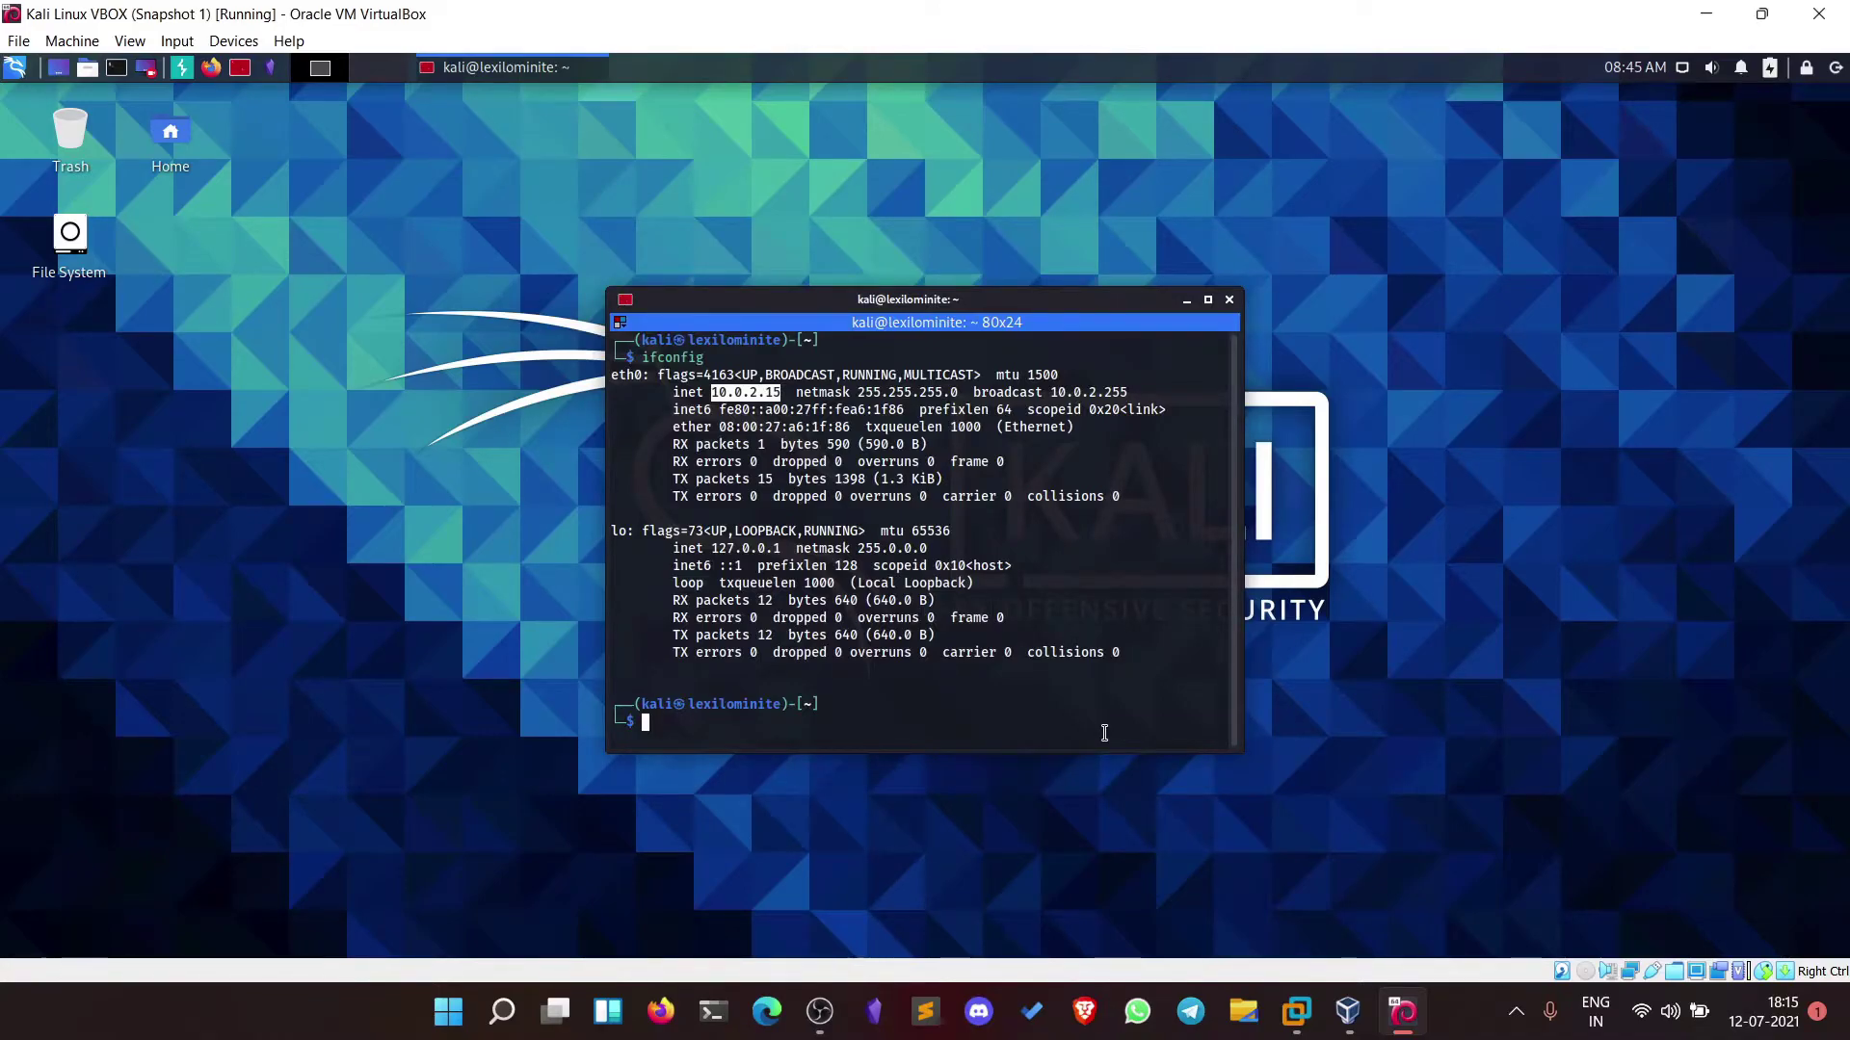
Run ifconfig again in the Kali terminal to check the address assigned after the adapter change.
{"action": "left_click", "coordinate": [1037, 711]}
{"action": "type", "text": "ifconfig"}
{"action": "key", "text": "Return"}
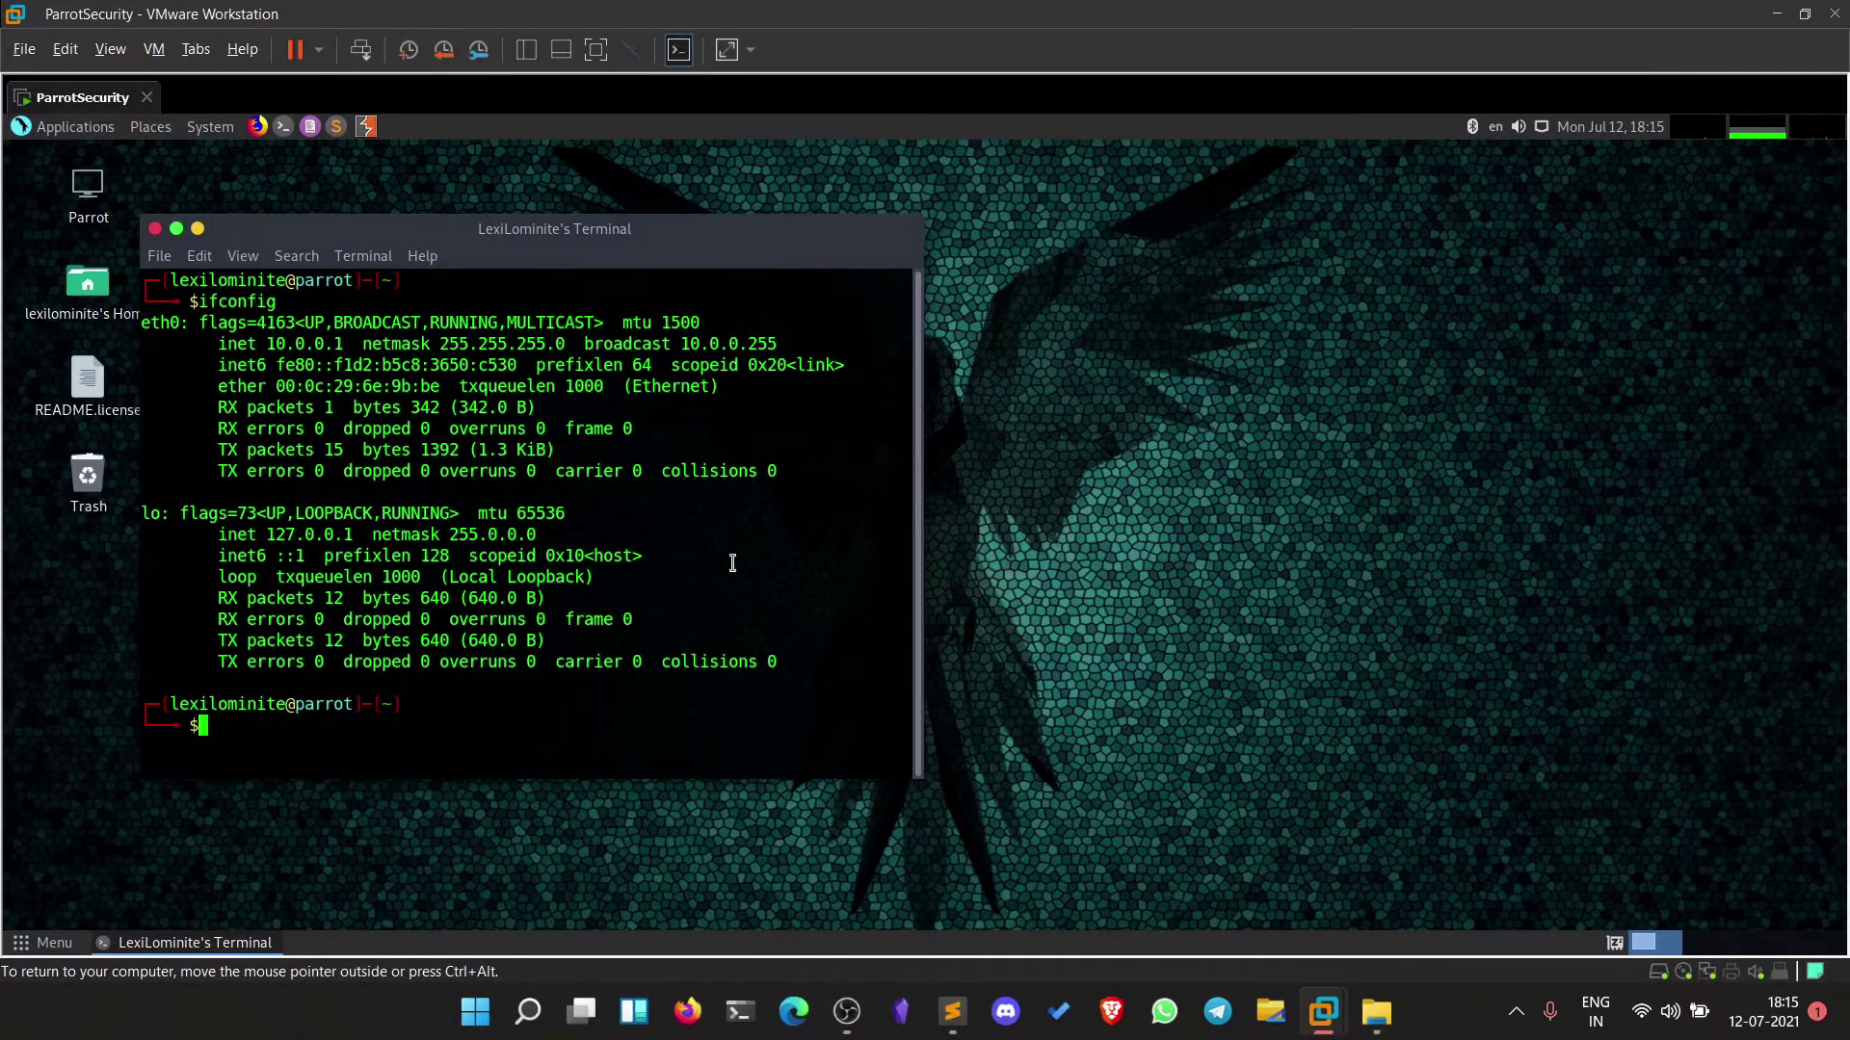
Open the Virtual Network Editor on the host and unlock its settings with administrator privileges.
{"action": "left_click", "coordinate": [532, 1013]}
{"action": "type", "text": "virtual"}
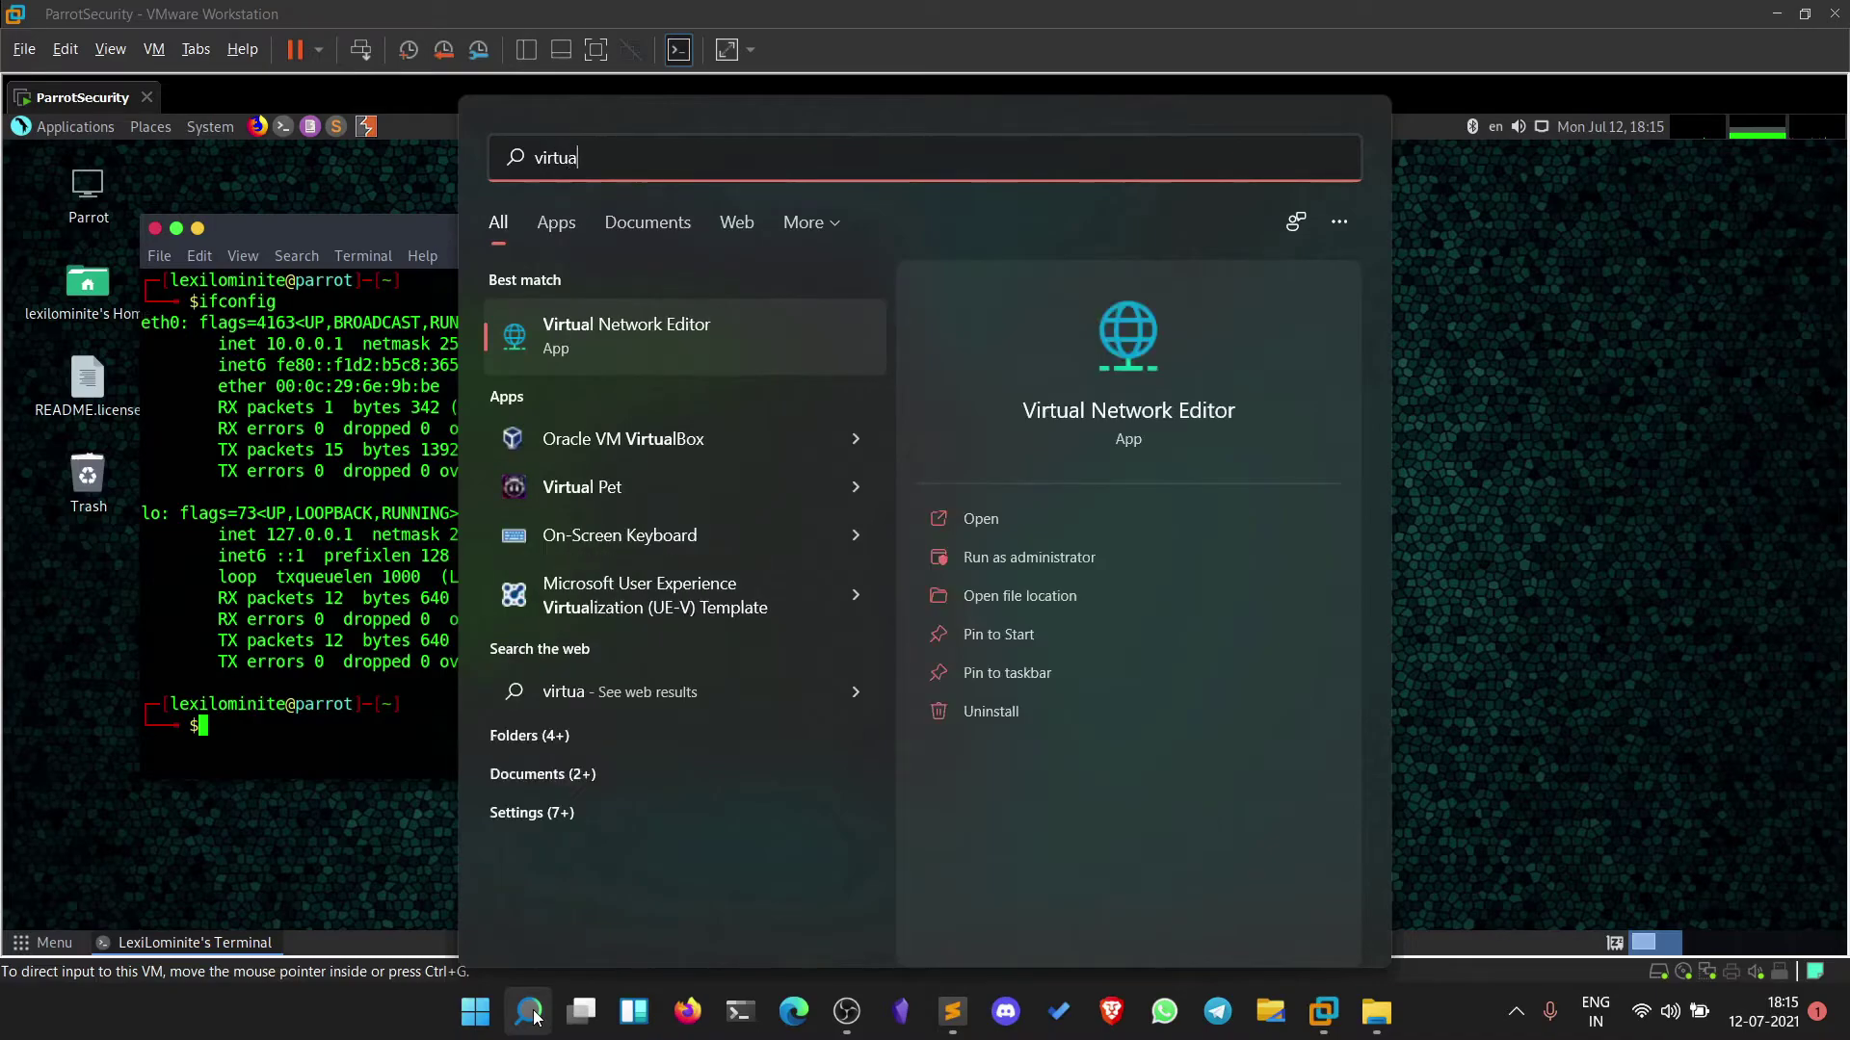
{"action": "key", "text": "Return"}
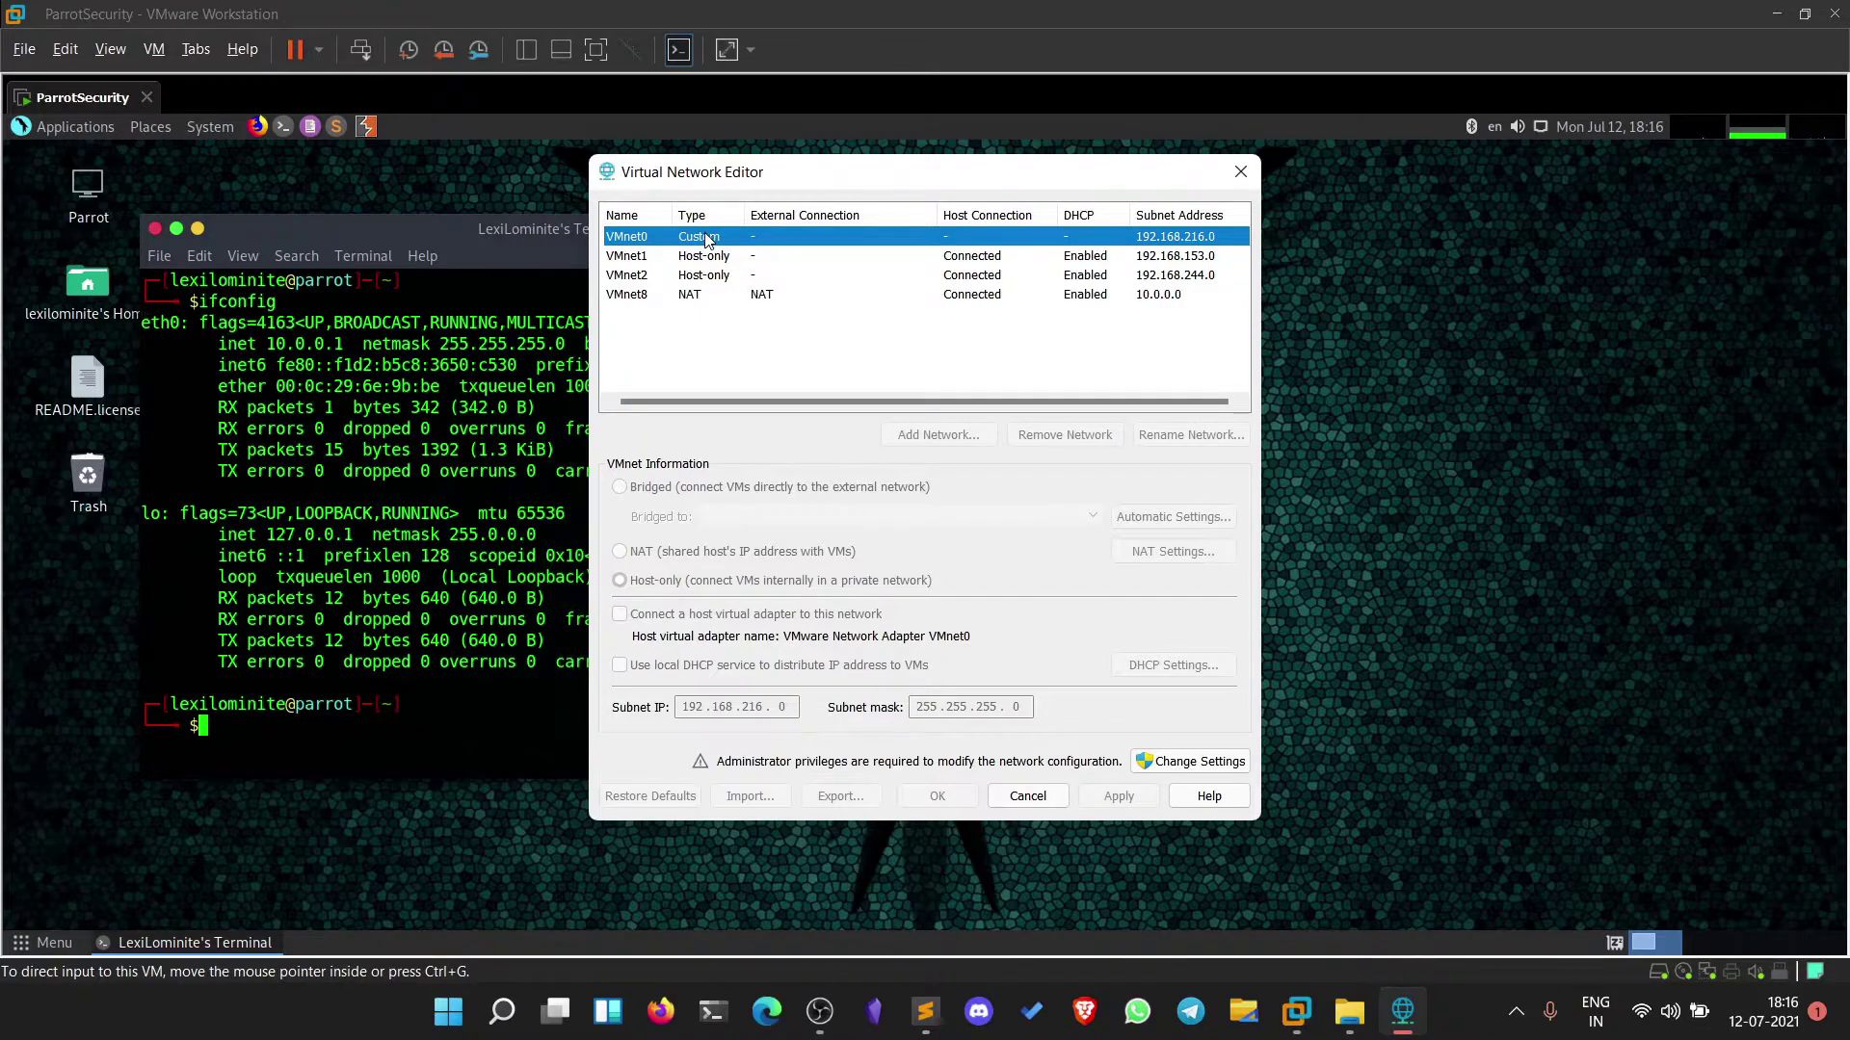
{"action": "left_click", "coordinate": [1169, 760]}
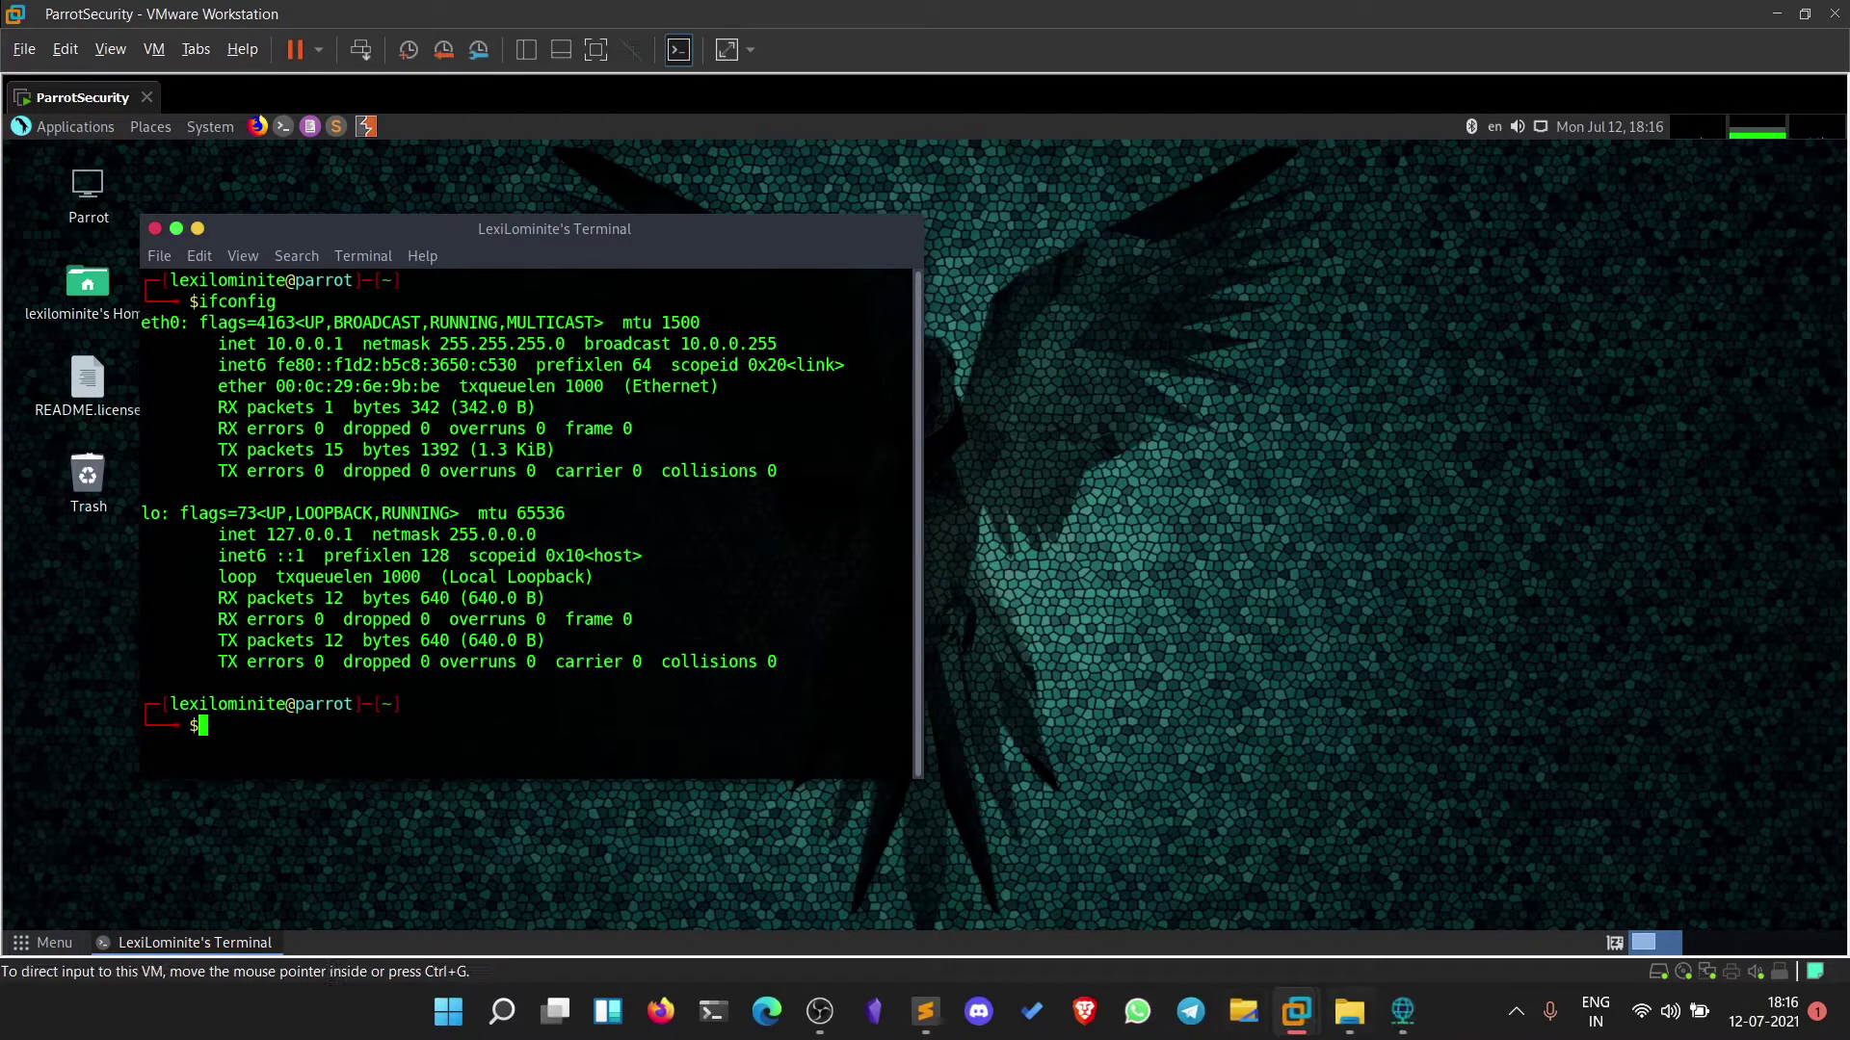
{"action": "left_click", "coordinate": [1402, 1014]}
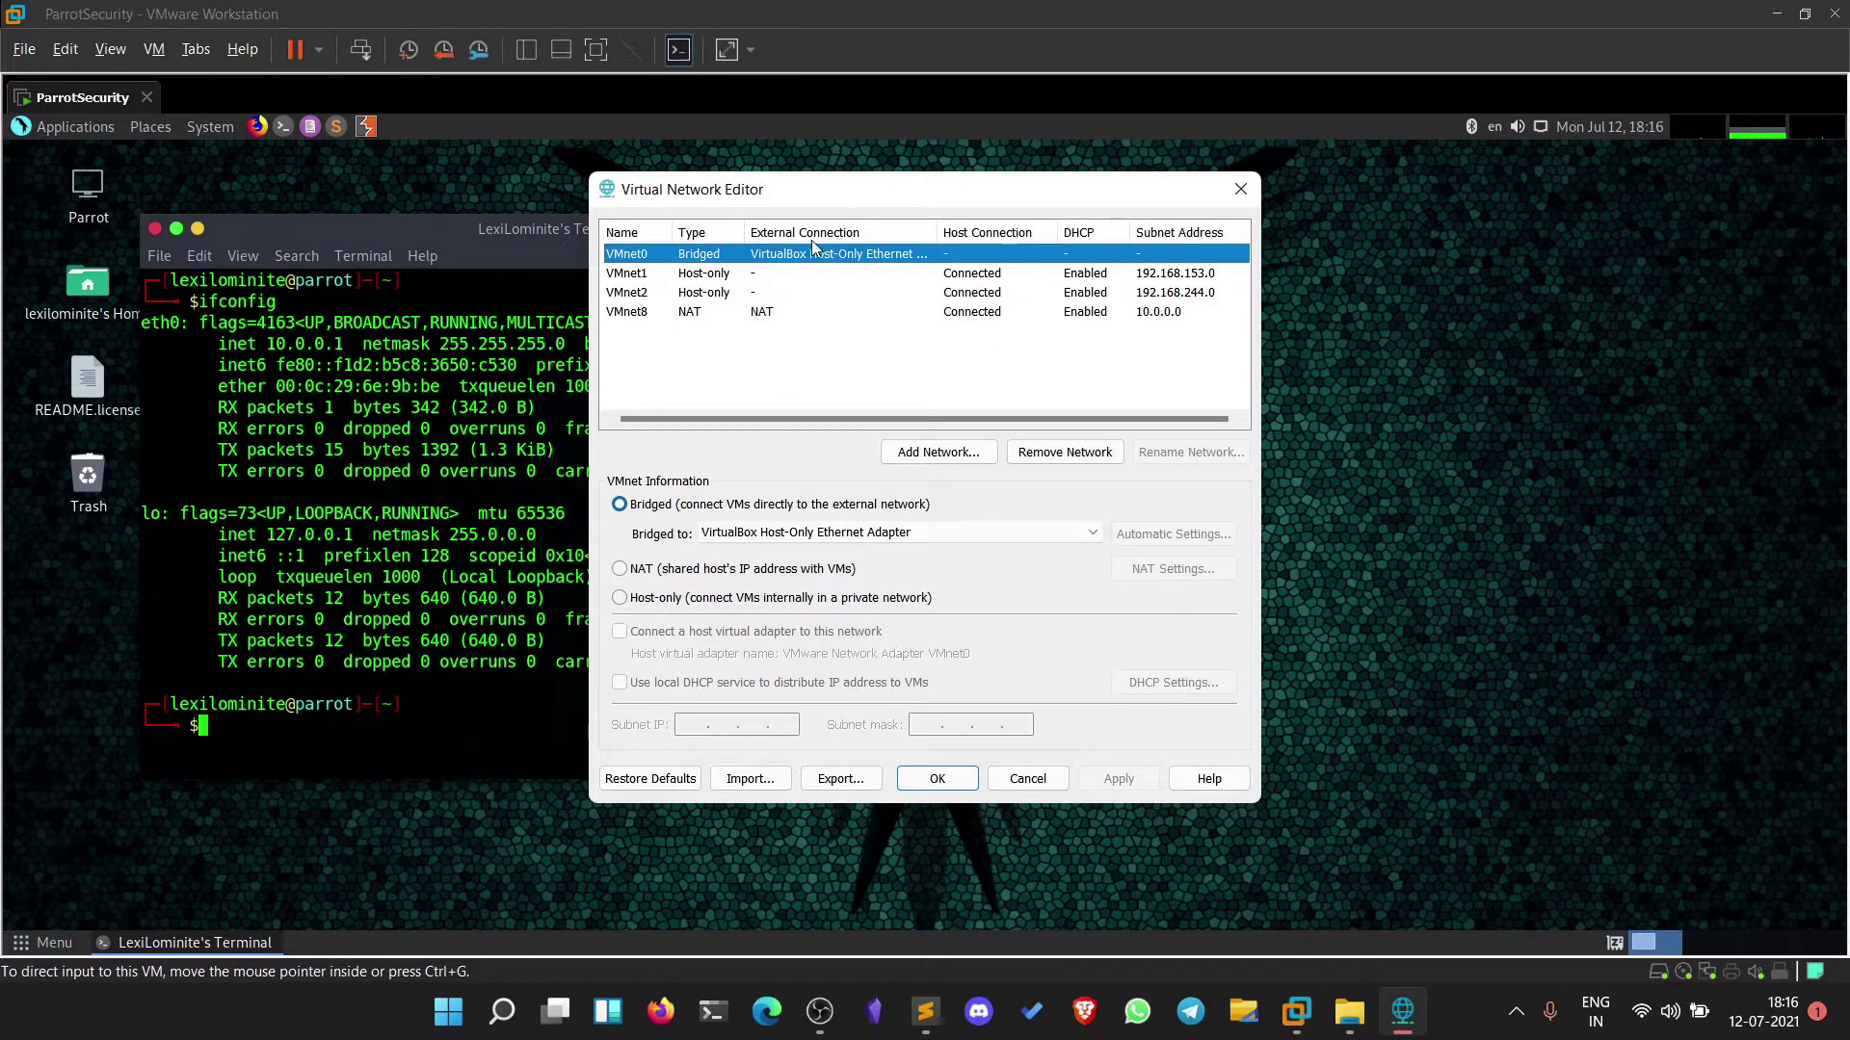
Bridge VMnet0 to the VirtualBox Host-Only Ethernet Adapter, check the choice against Kali's network settings, and save the configuration.
{"action": "left_click", "coordinate": [718, 539]}
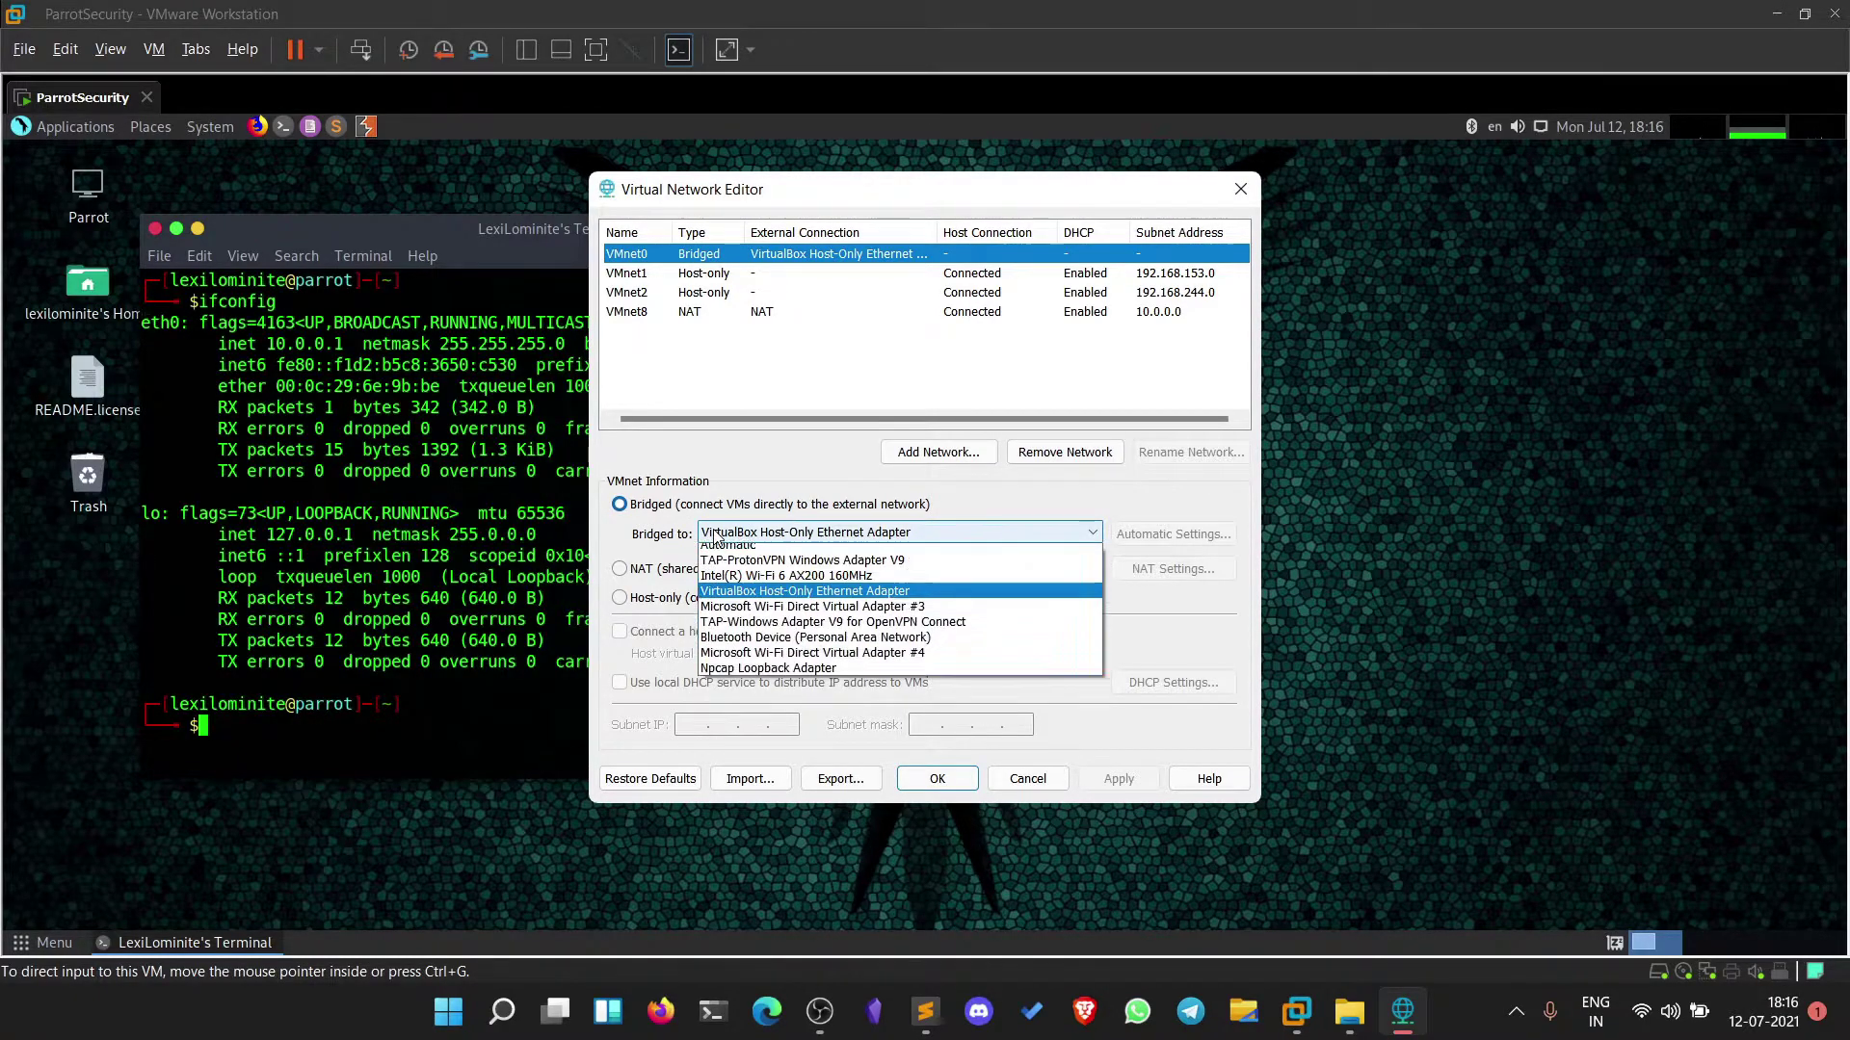
{"action": "left_click", "coordinate": [781, 597]}
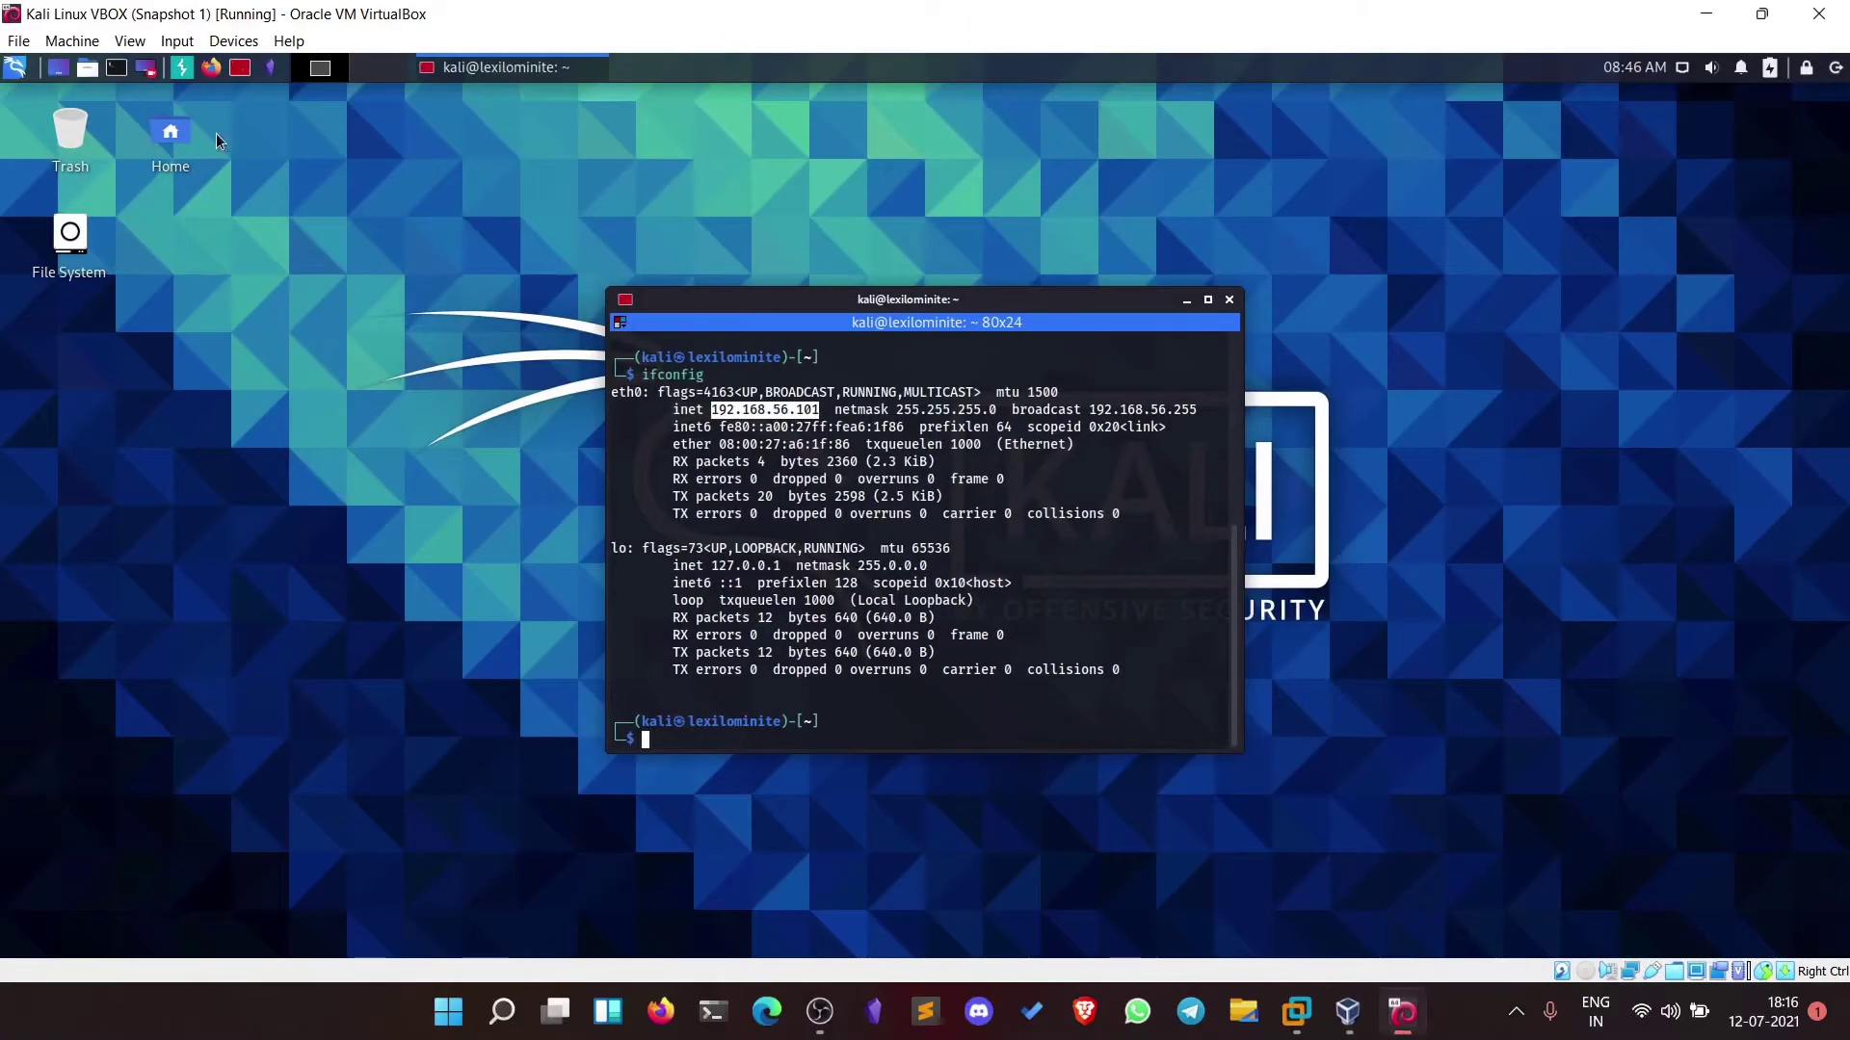
{"action": "left_click", "coordinate": [240, 40]}
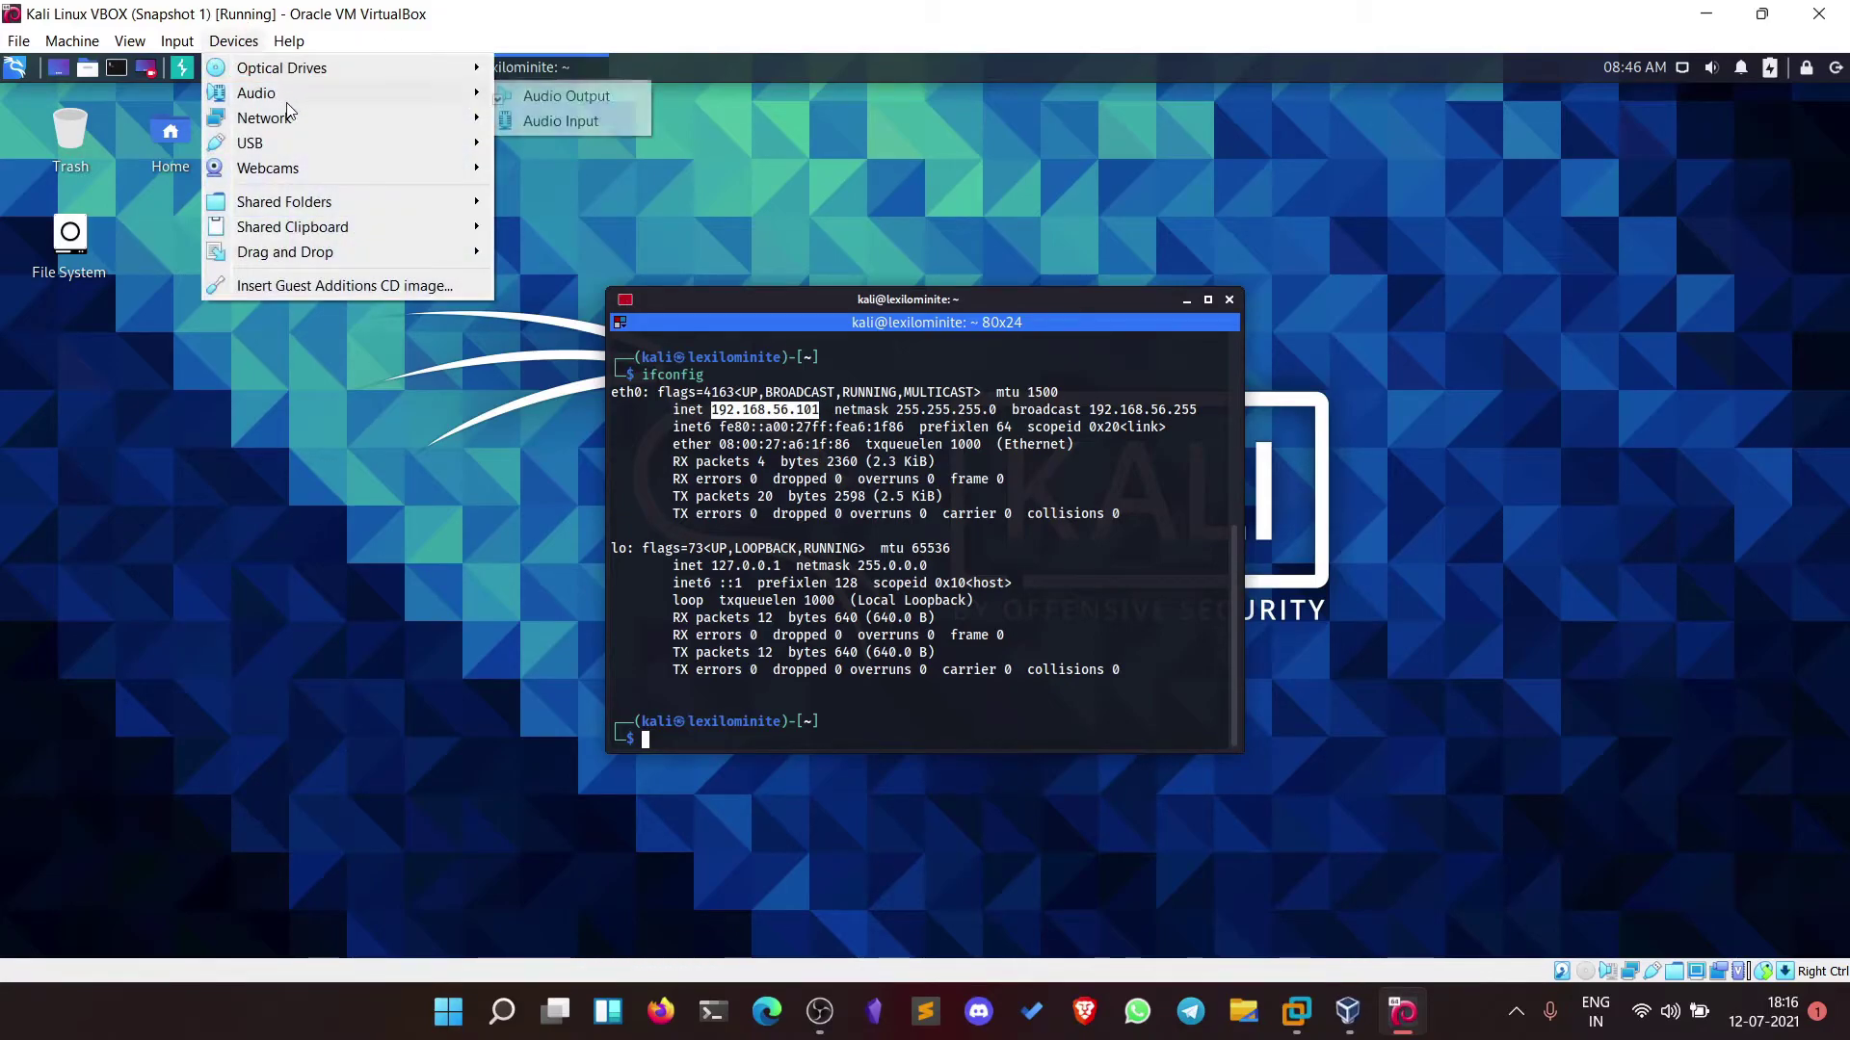
{"action": "mouse_move", "coordinate": [295, 114]}
{"action": "left_click", "coordinate": [557, 131]}
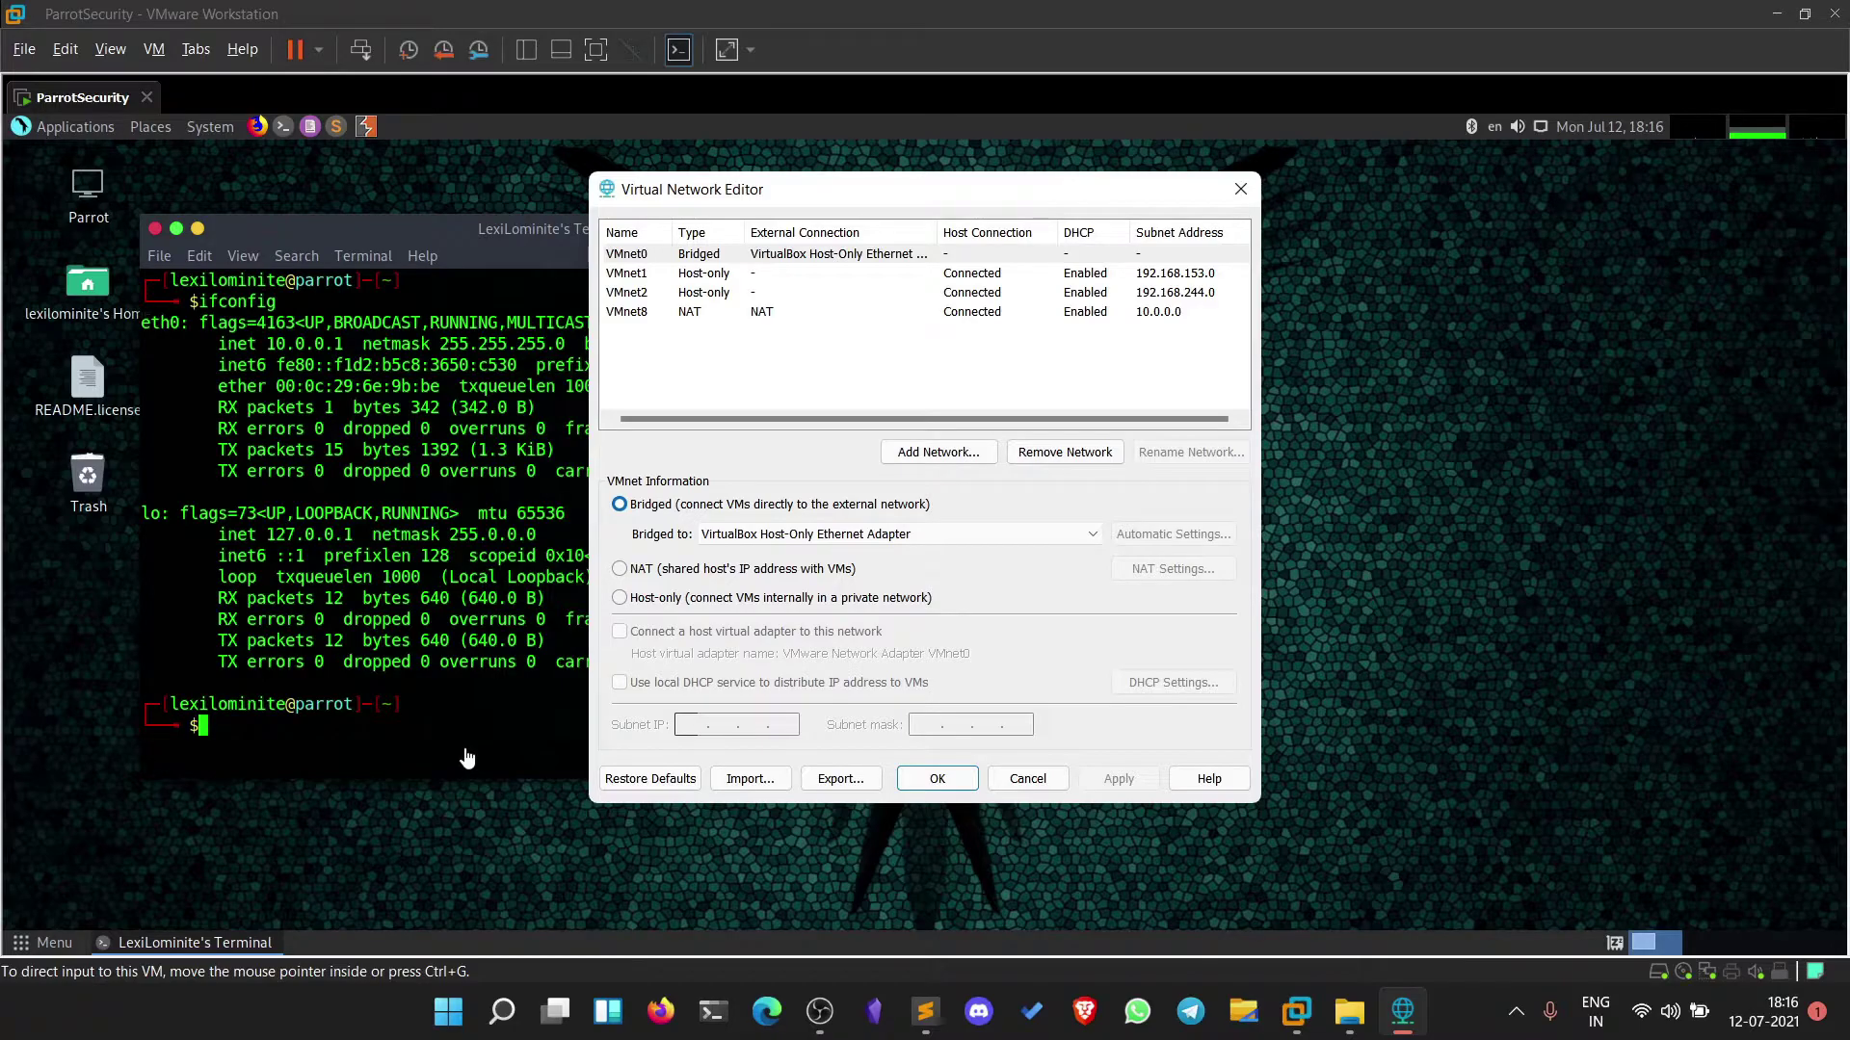
{"action": "left_click", "coordinate": [944, 777]}
Add a second network adapter to the ParrotSecurity VM and set its connection to the custom virtual network VMnet0.
{"action": "left_click", "coordinate": [153, 50]}
{"action": "left_click", "coordinate": [221, 367]}
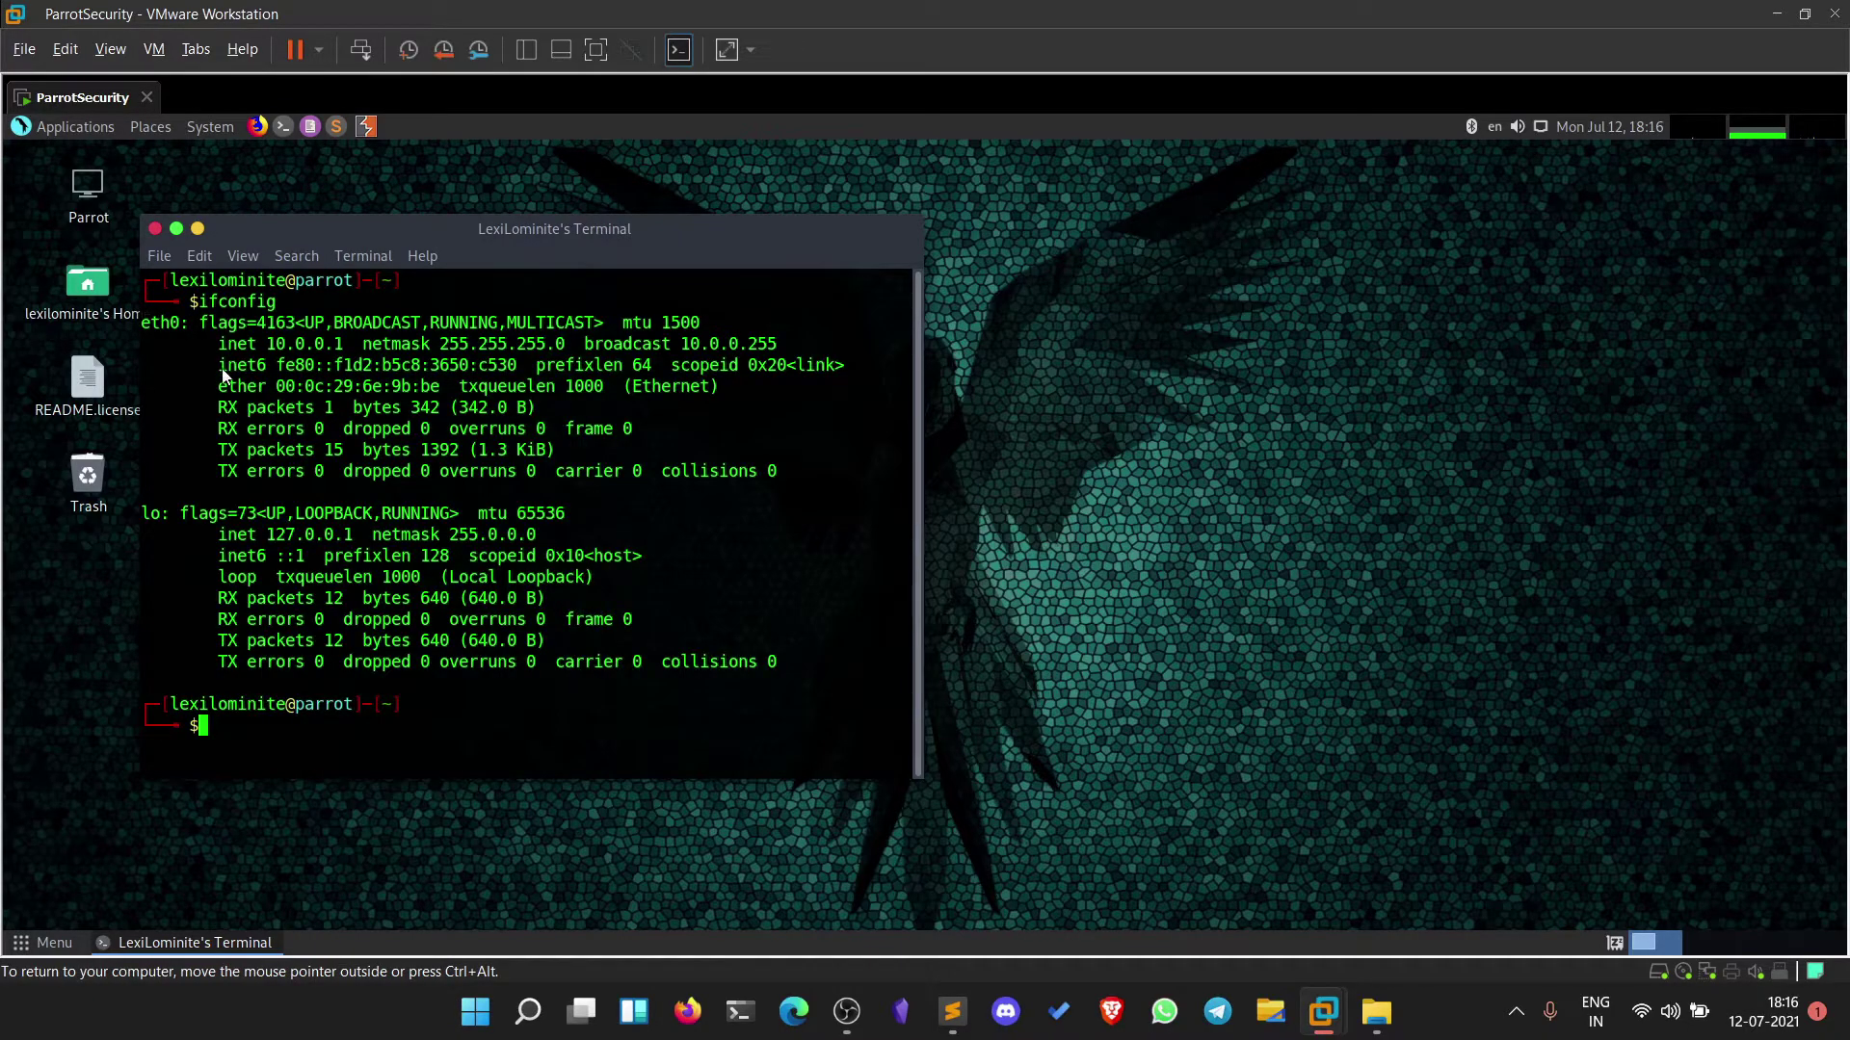
{"action": "key", "text": "ctrl+d"}
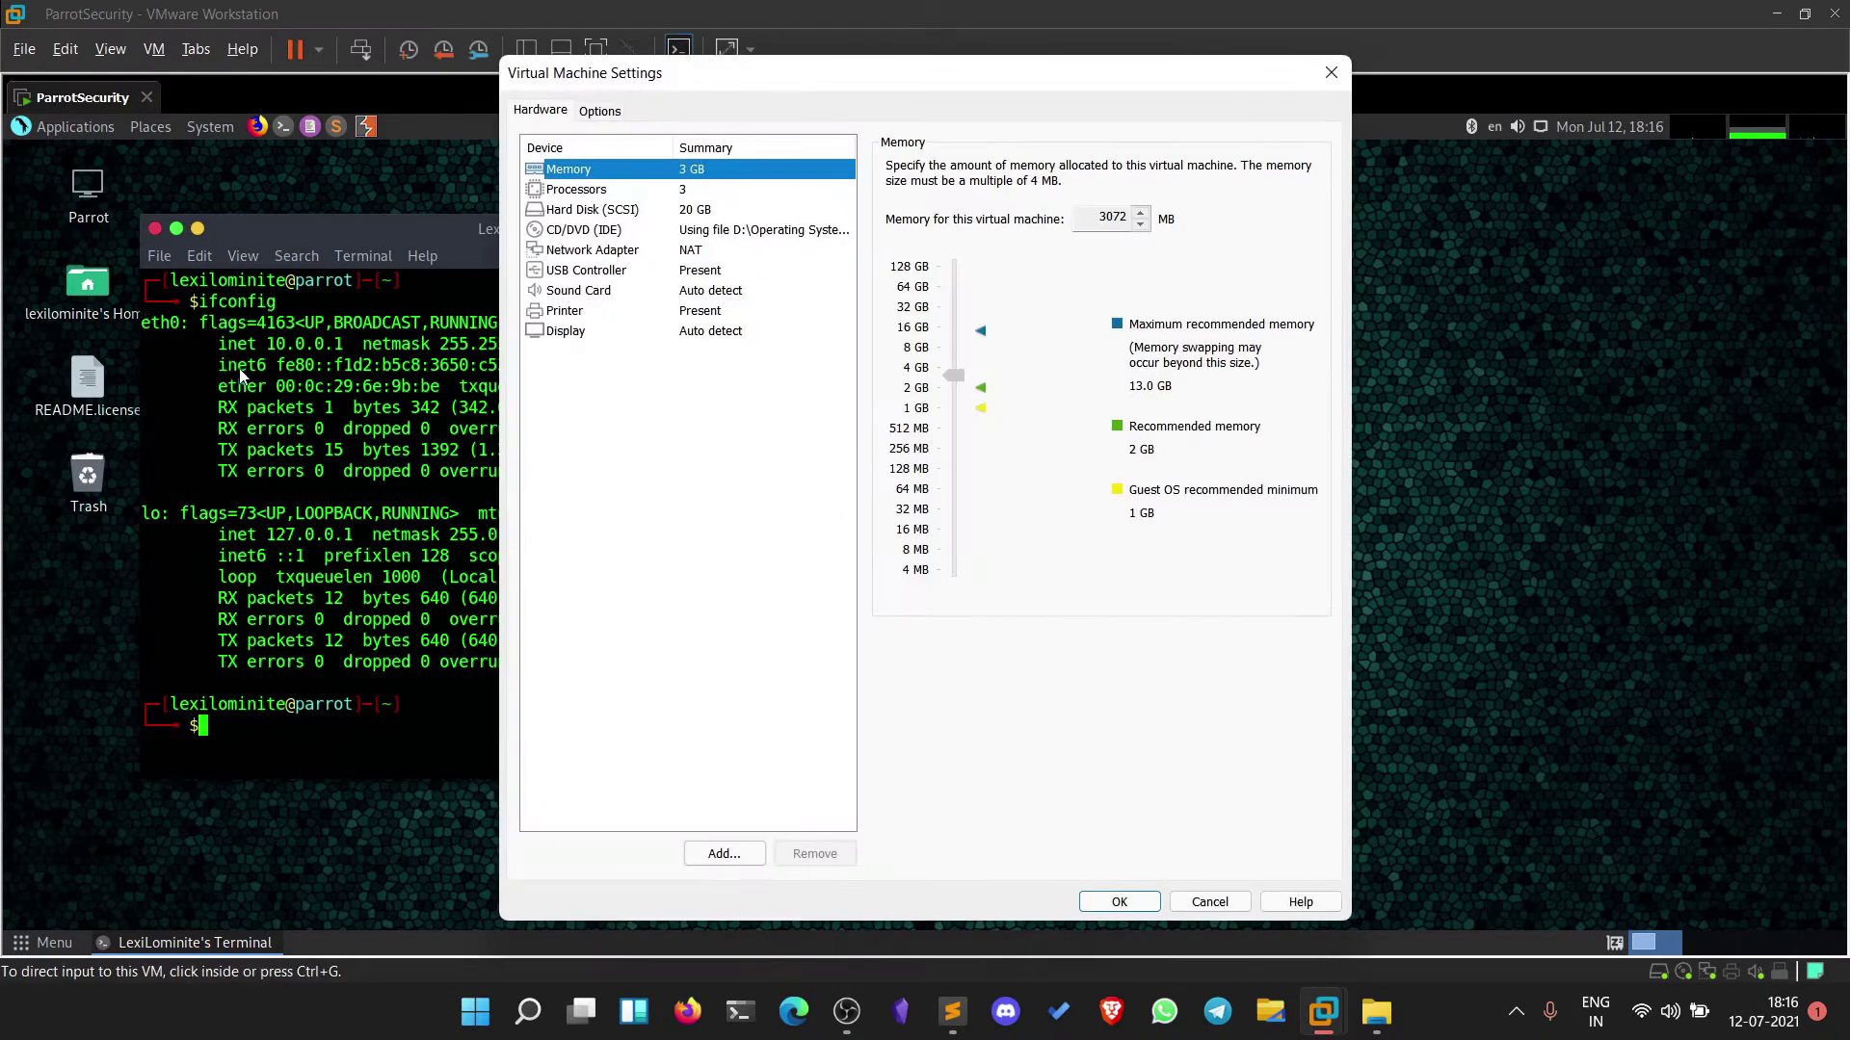
{"action": "left_click", "coordinate": [612, 252]}
{"action": "left_click", "coordinate": [725, 853]}
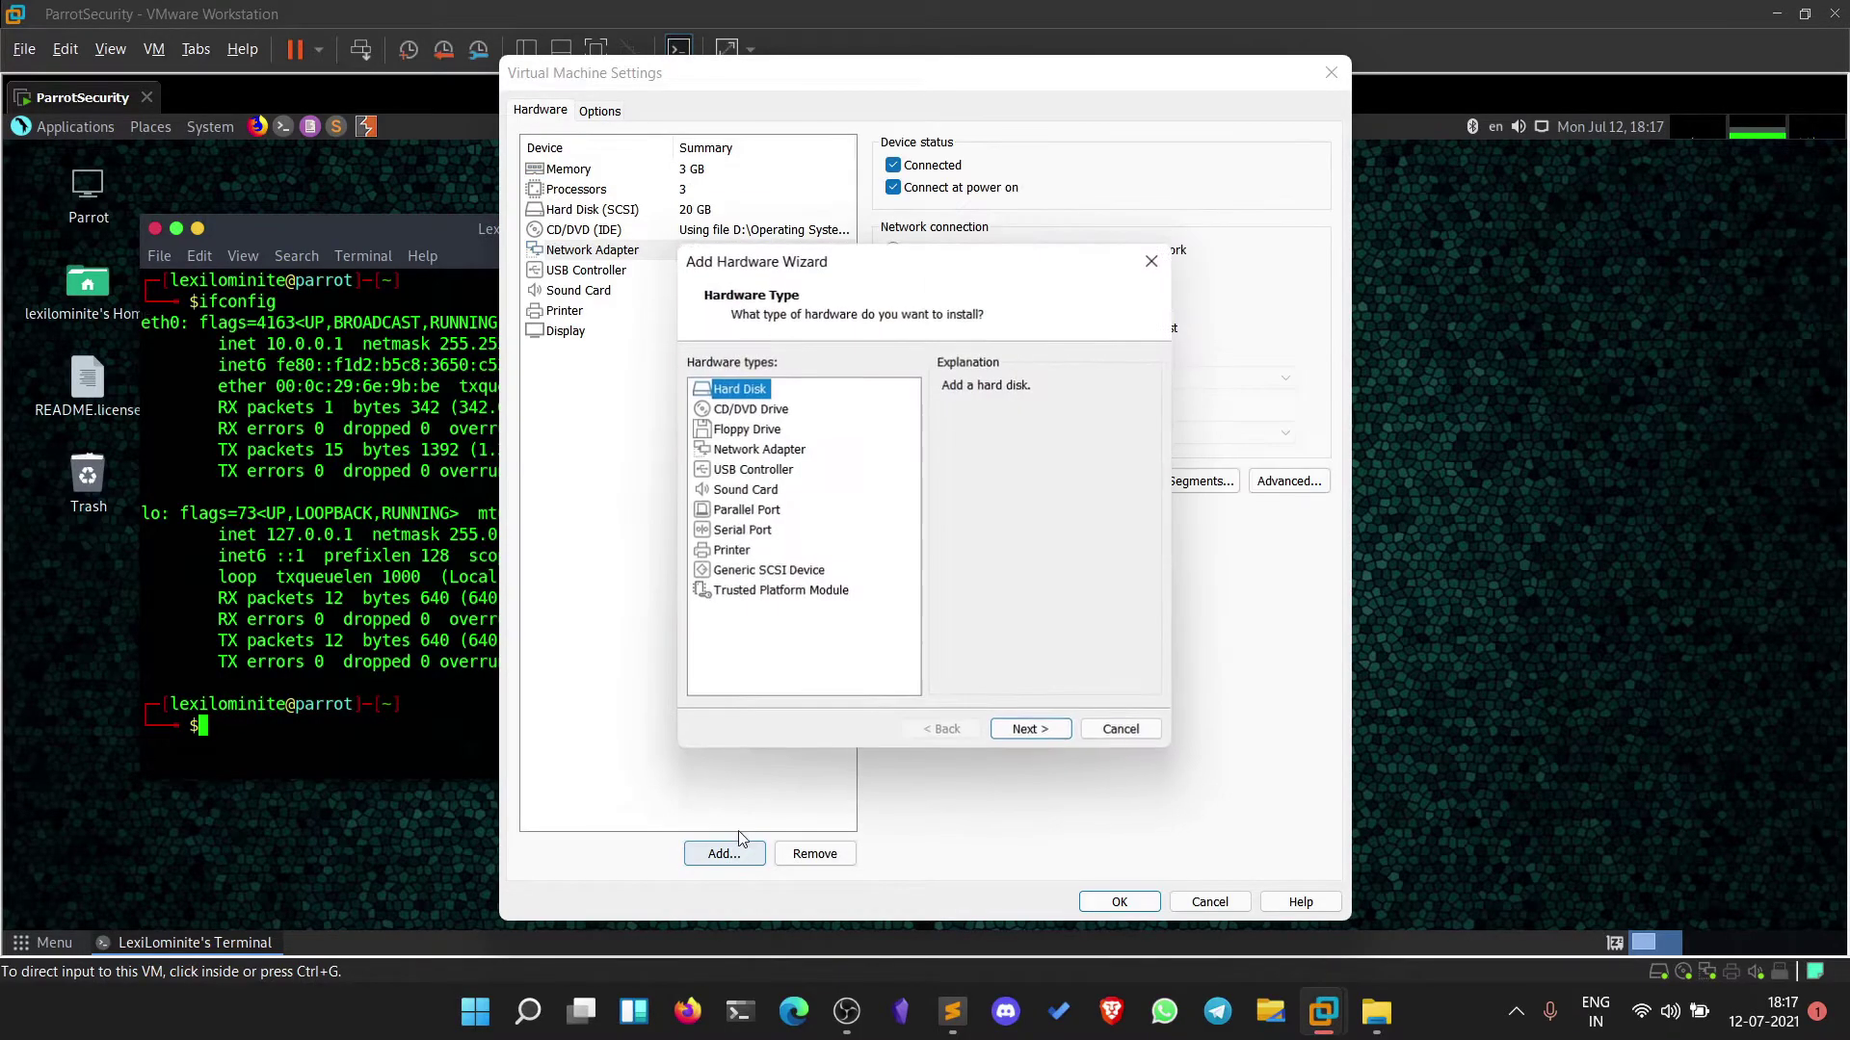
{"action": "left_click", "coordinate": [761, 450]}
{"action": "left_click", "coordinate": [1029, 731]}
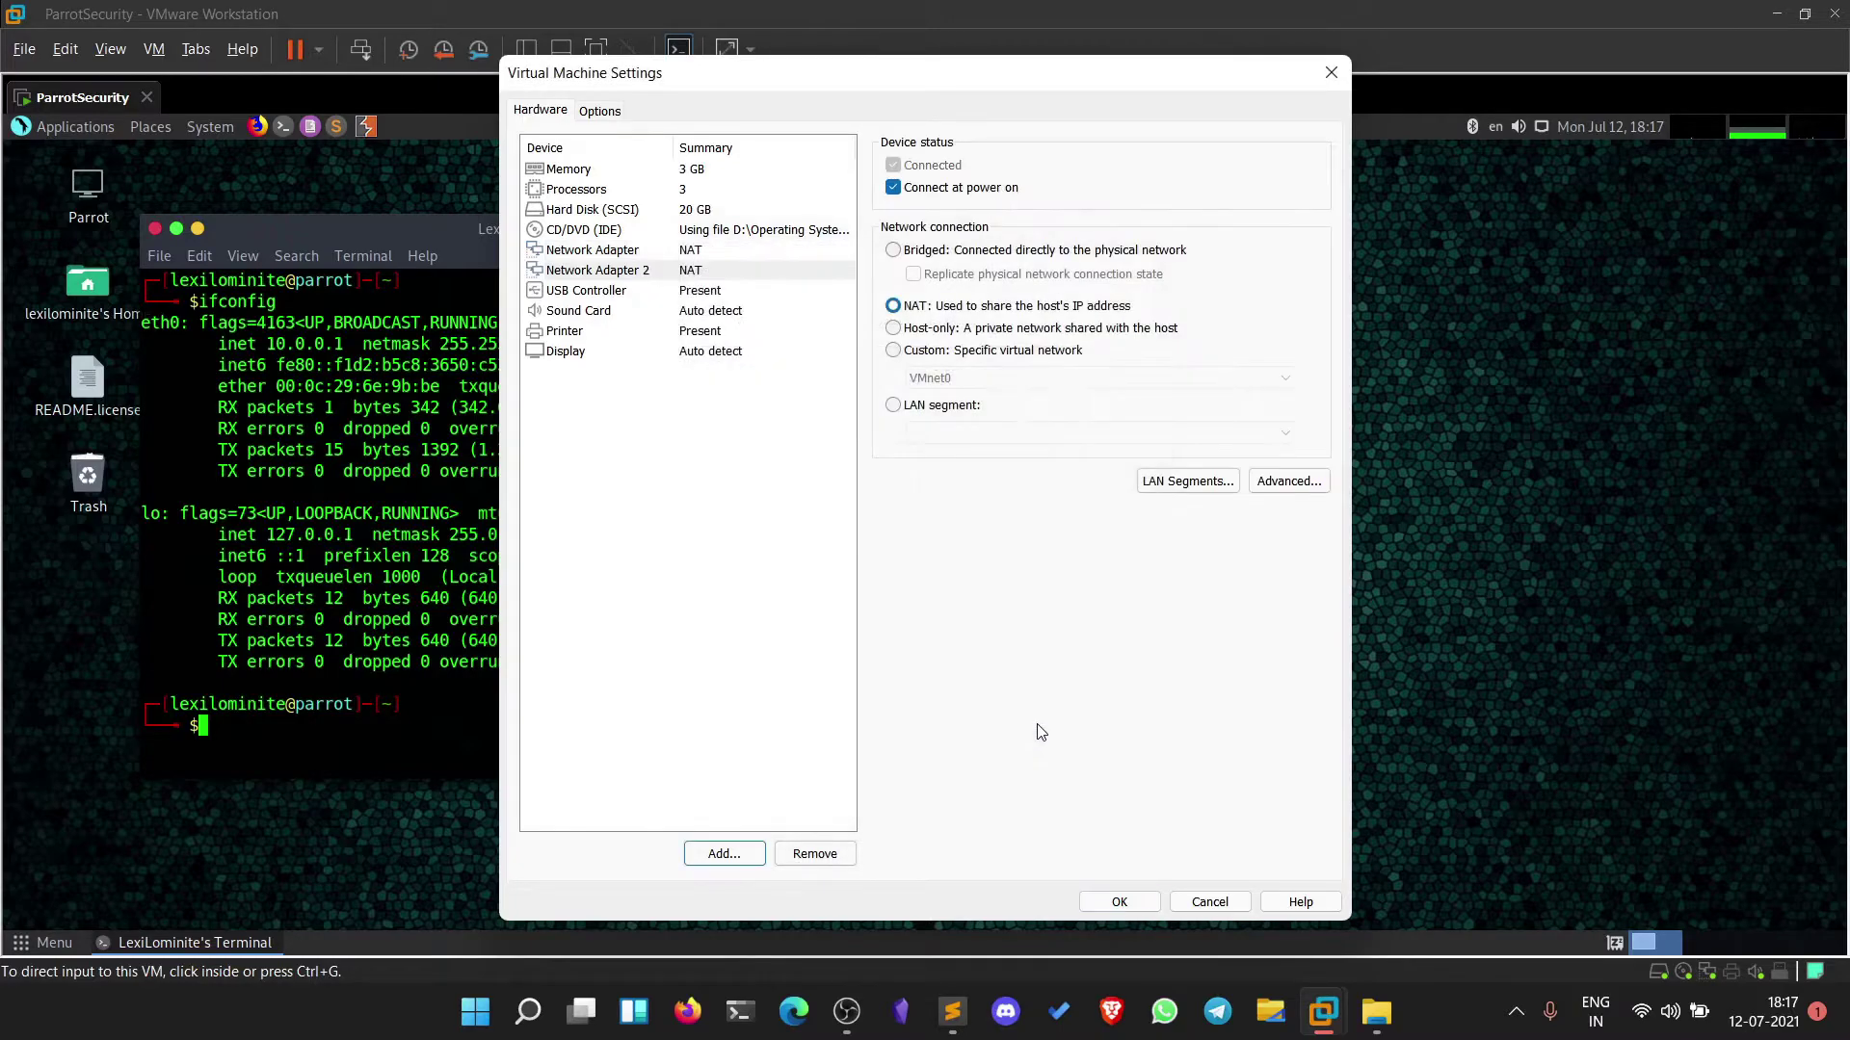
{"action": "left_click", "coordinate": [918, 355]}
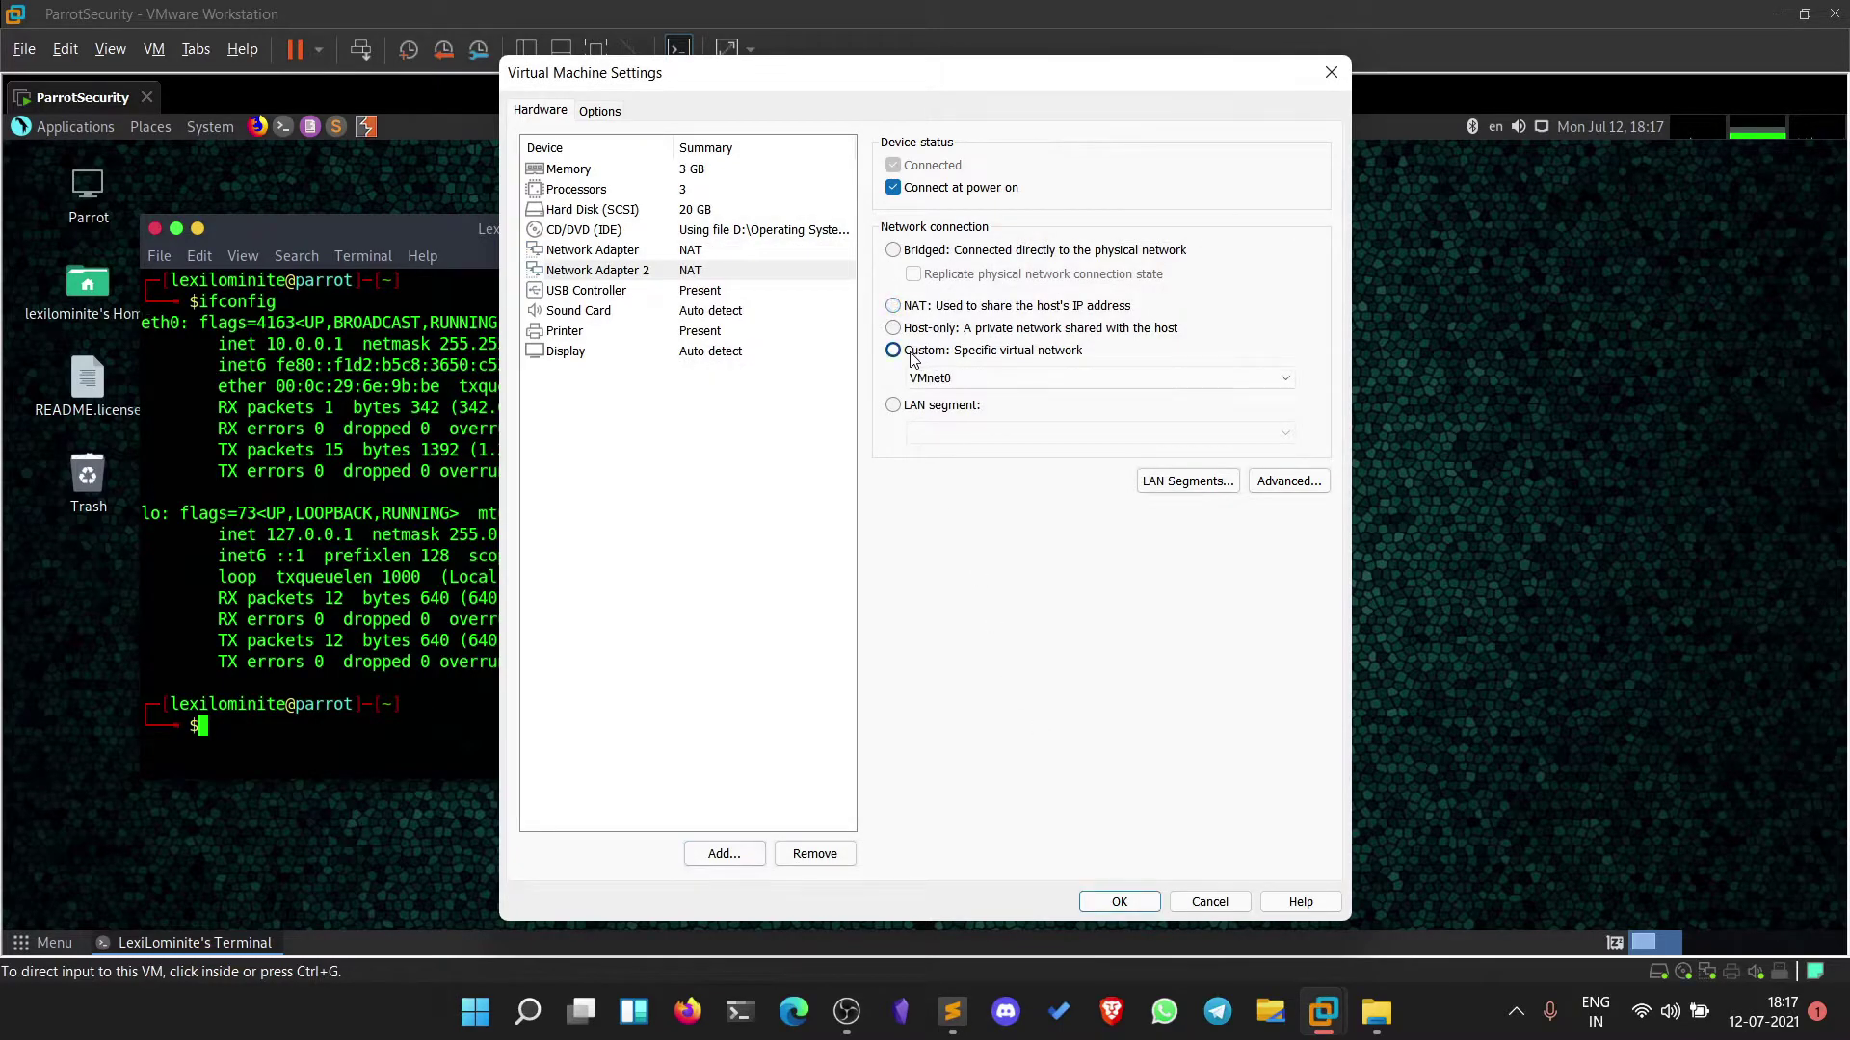
Reopen the Virtual Network Editor with administrator privileges to check which adapter VMnet0 is bridged to, and close it.
{"action": "left_click", "coordinate": [528, 1010]}
{"action": "type", "text": "v"}
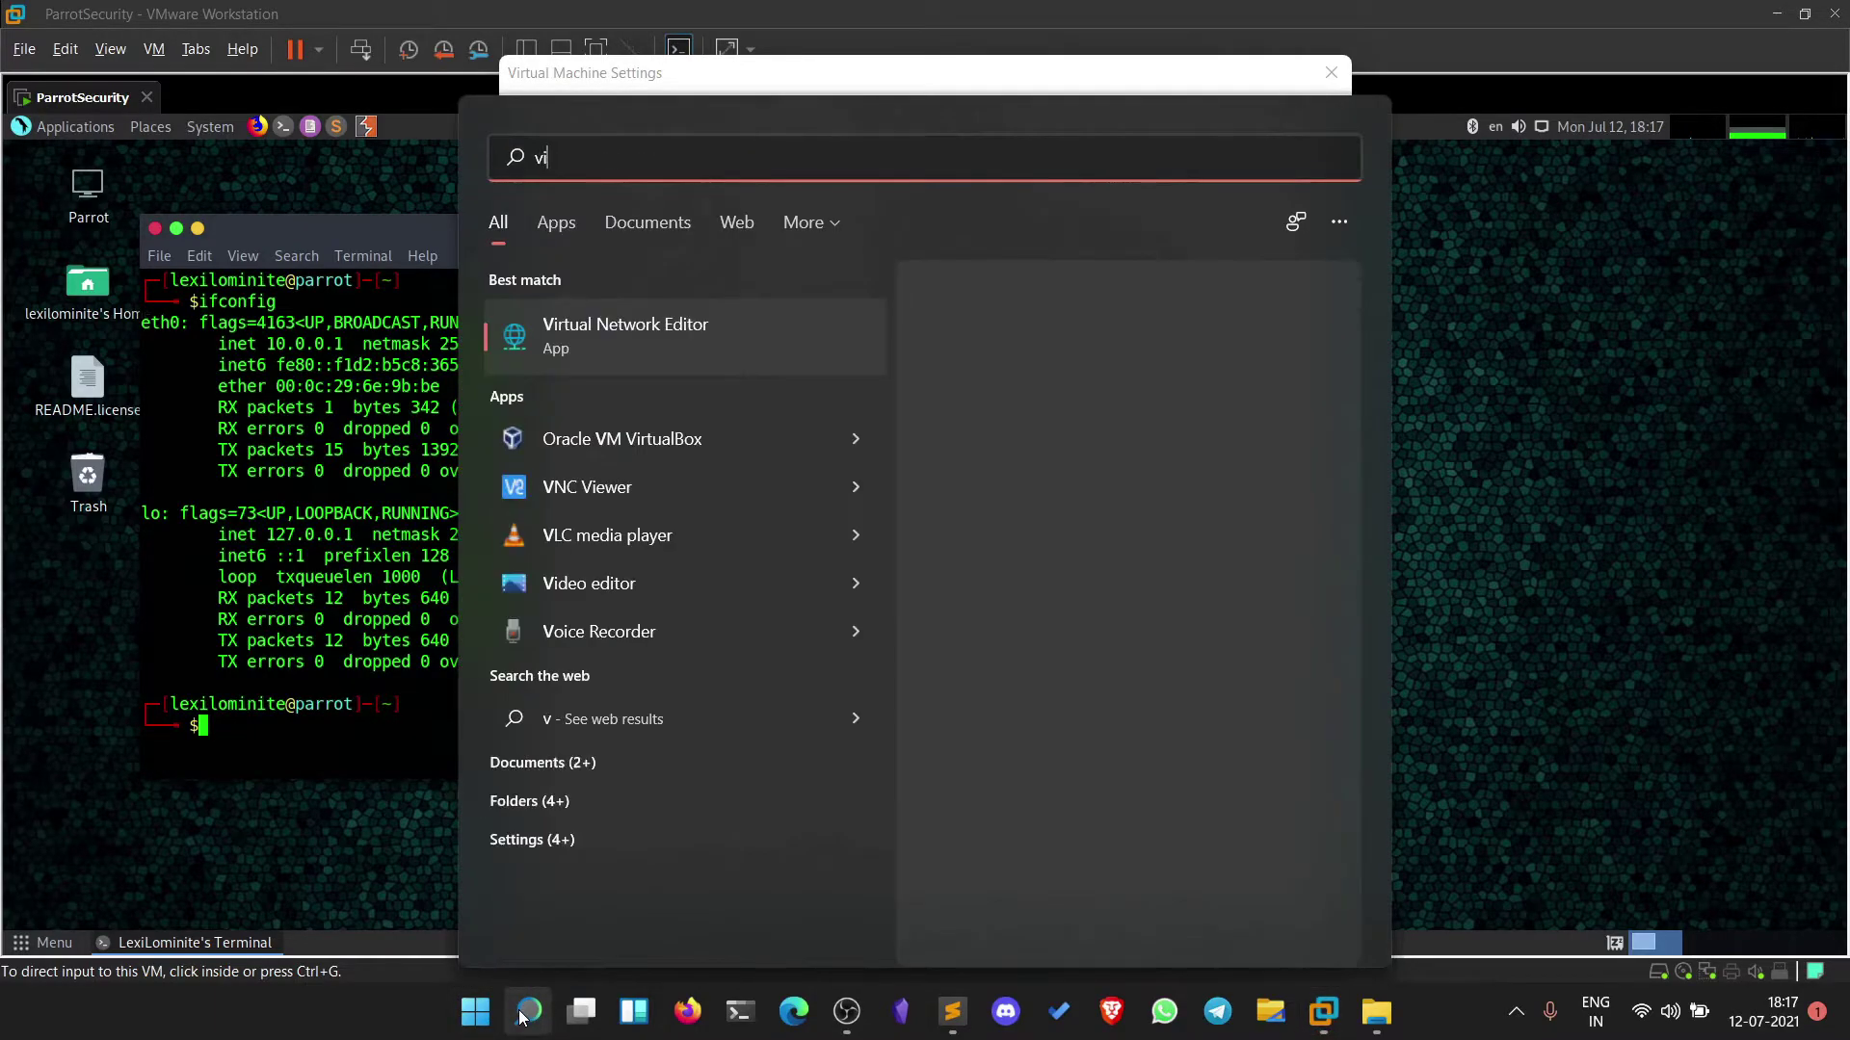
{"action": "type", "text": "irt"}
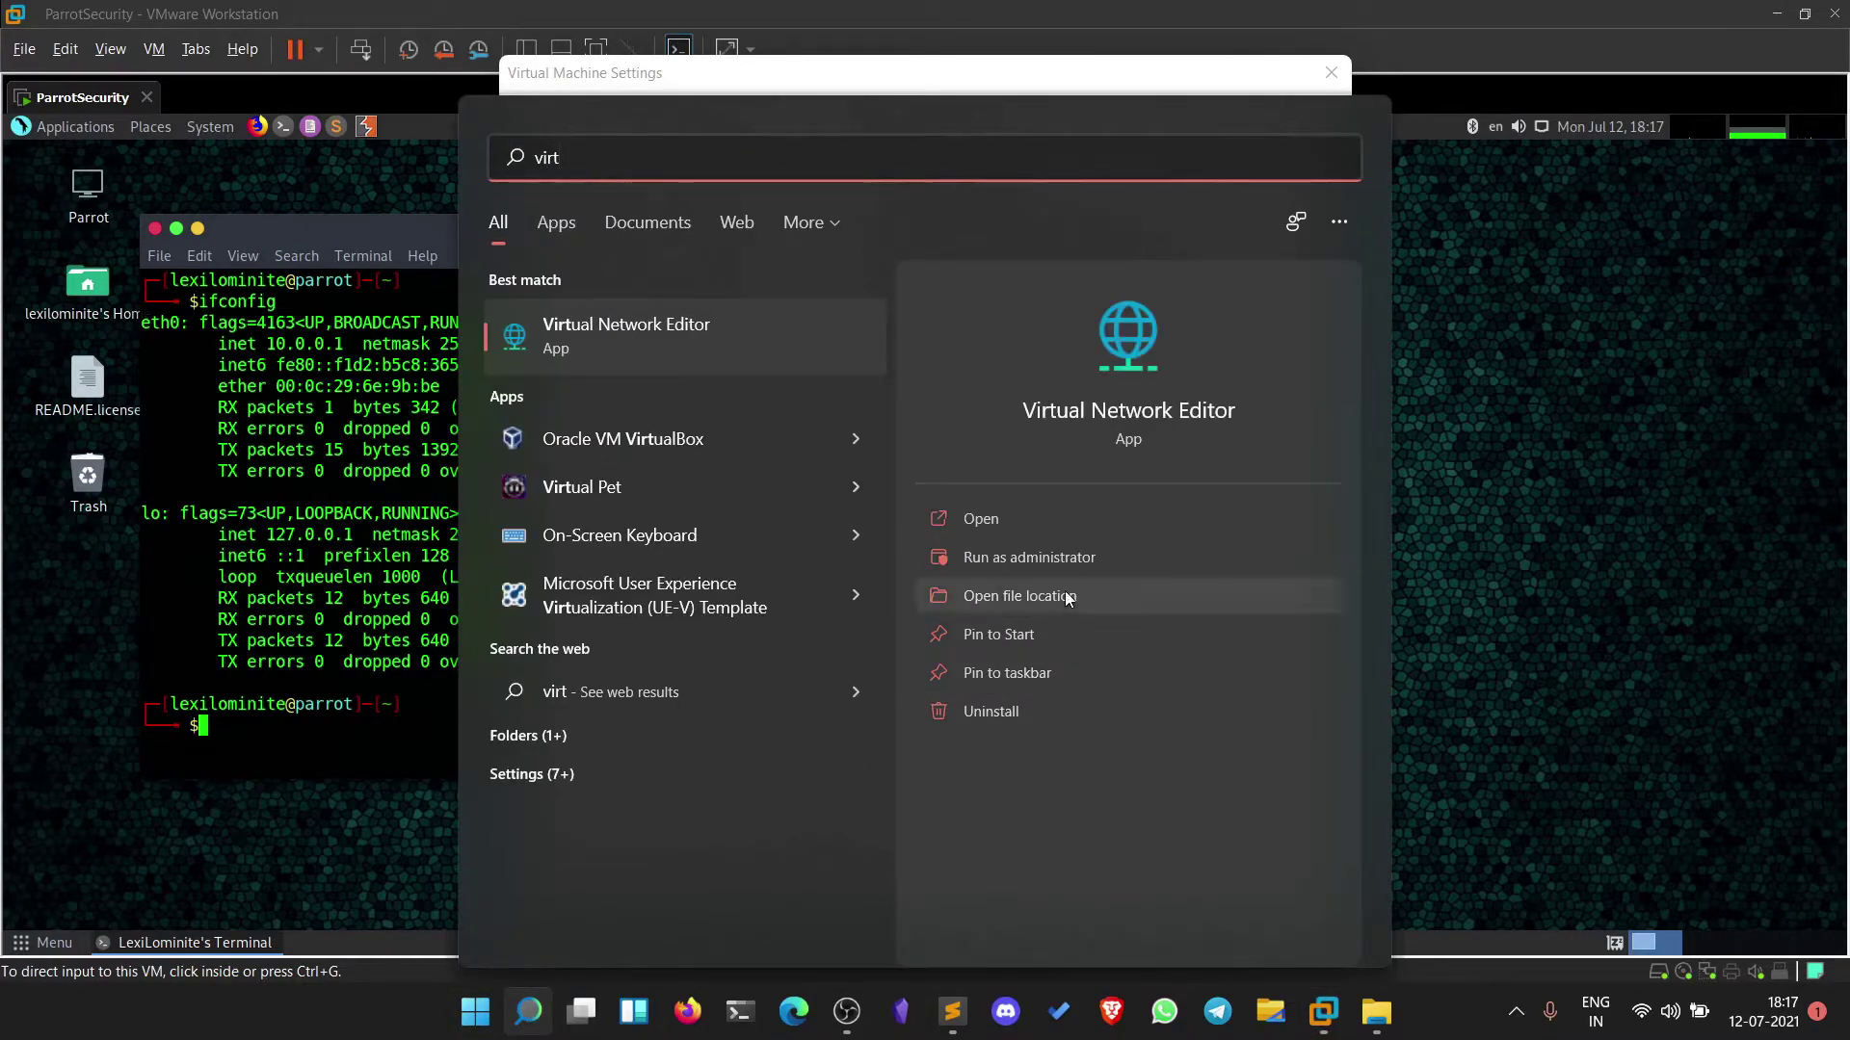
{"action": "key", "text": "Escape"}
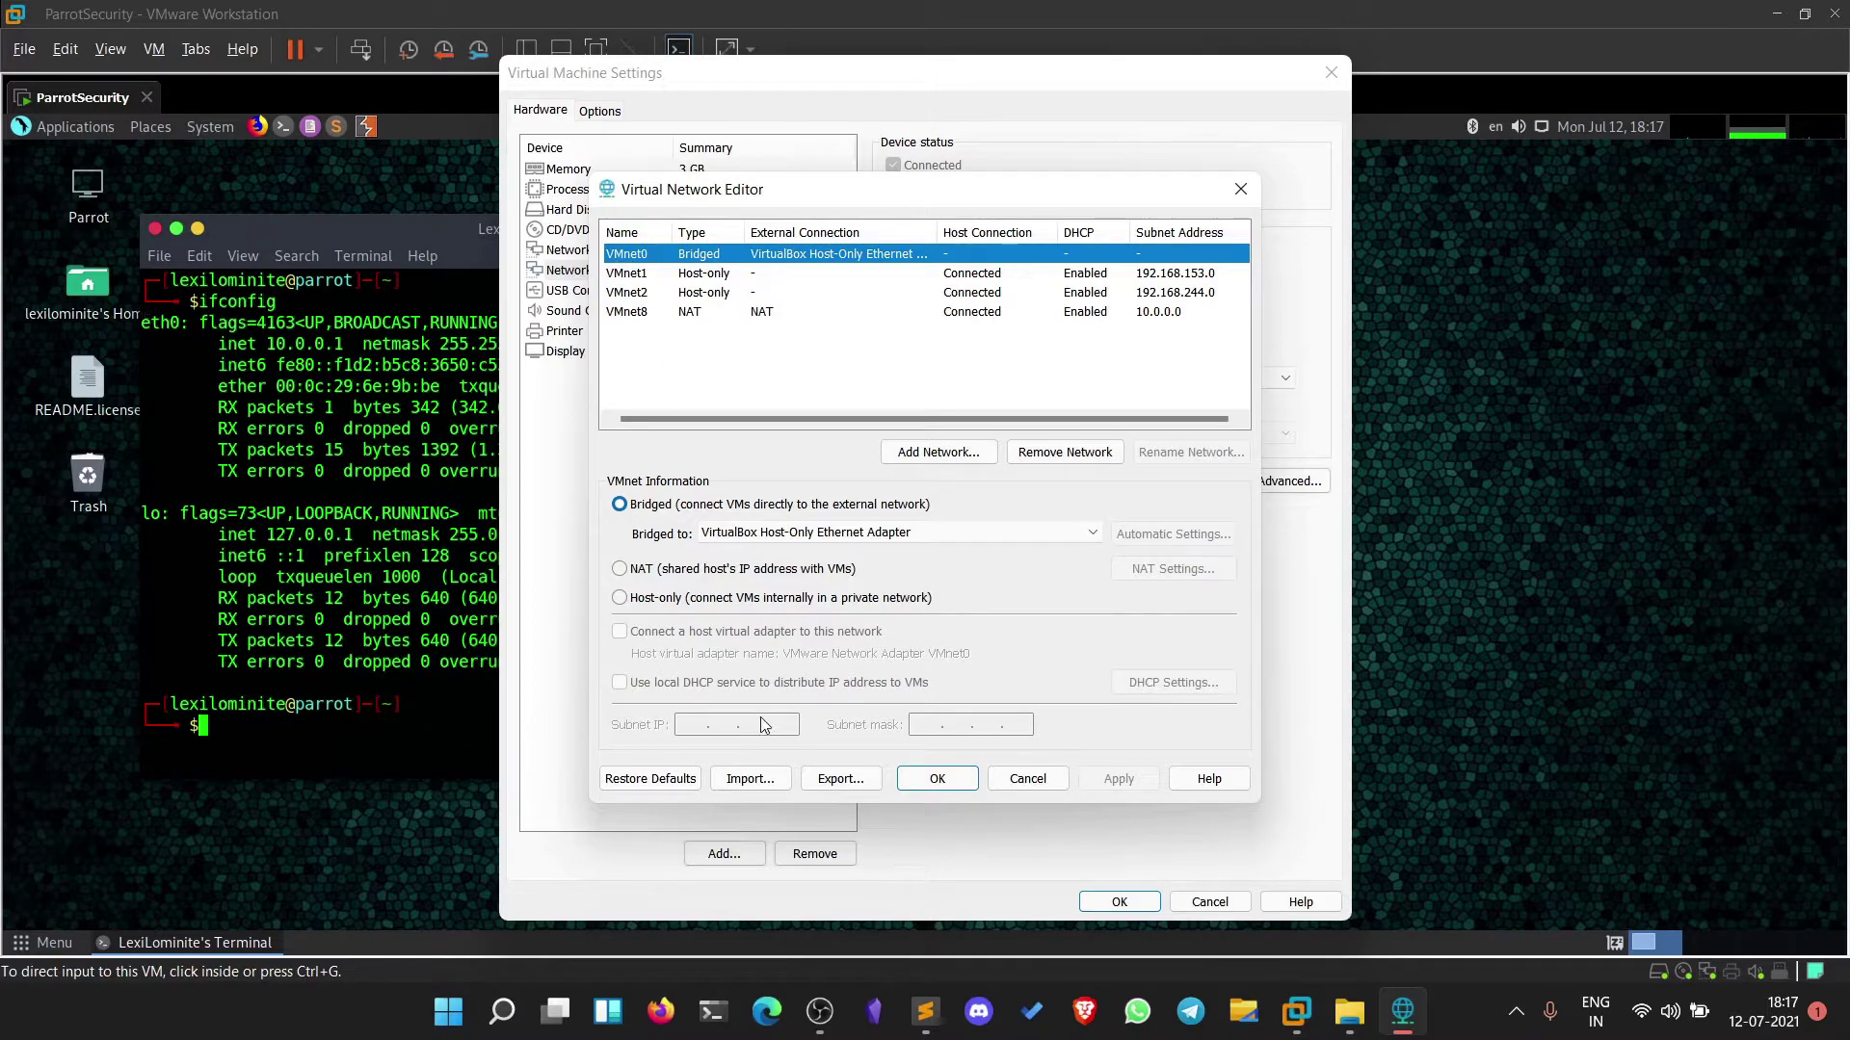
{"action": "left_click", "coordinate": [940, 784]}
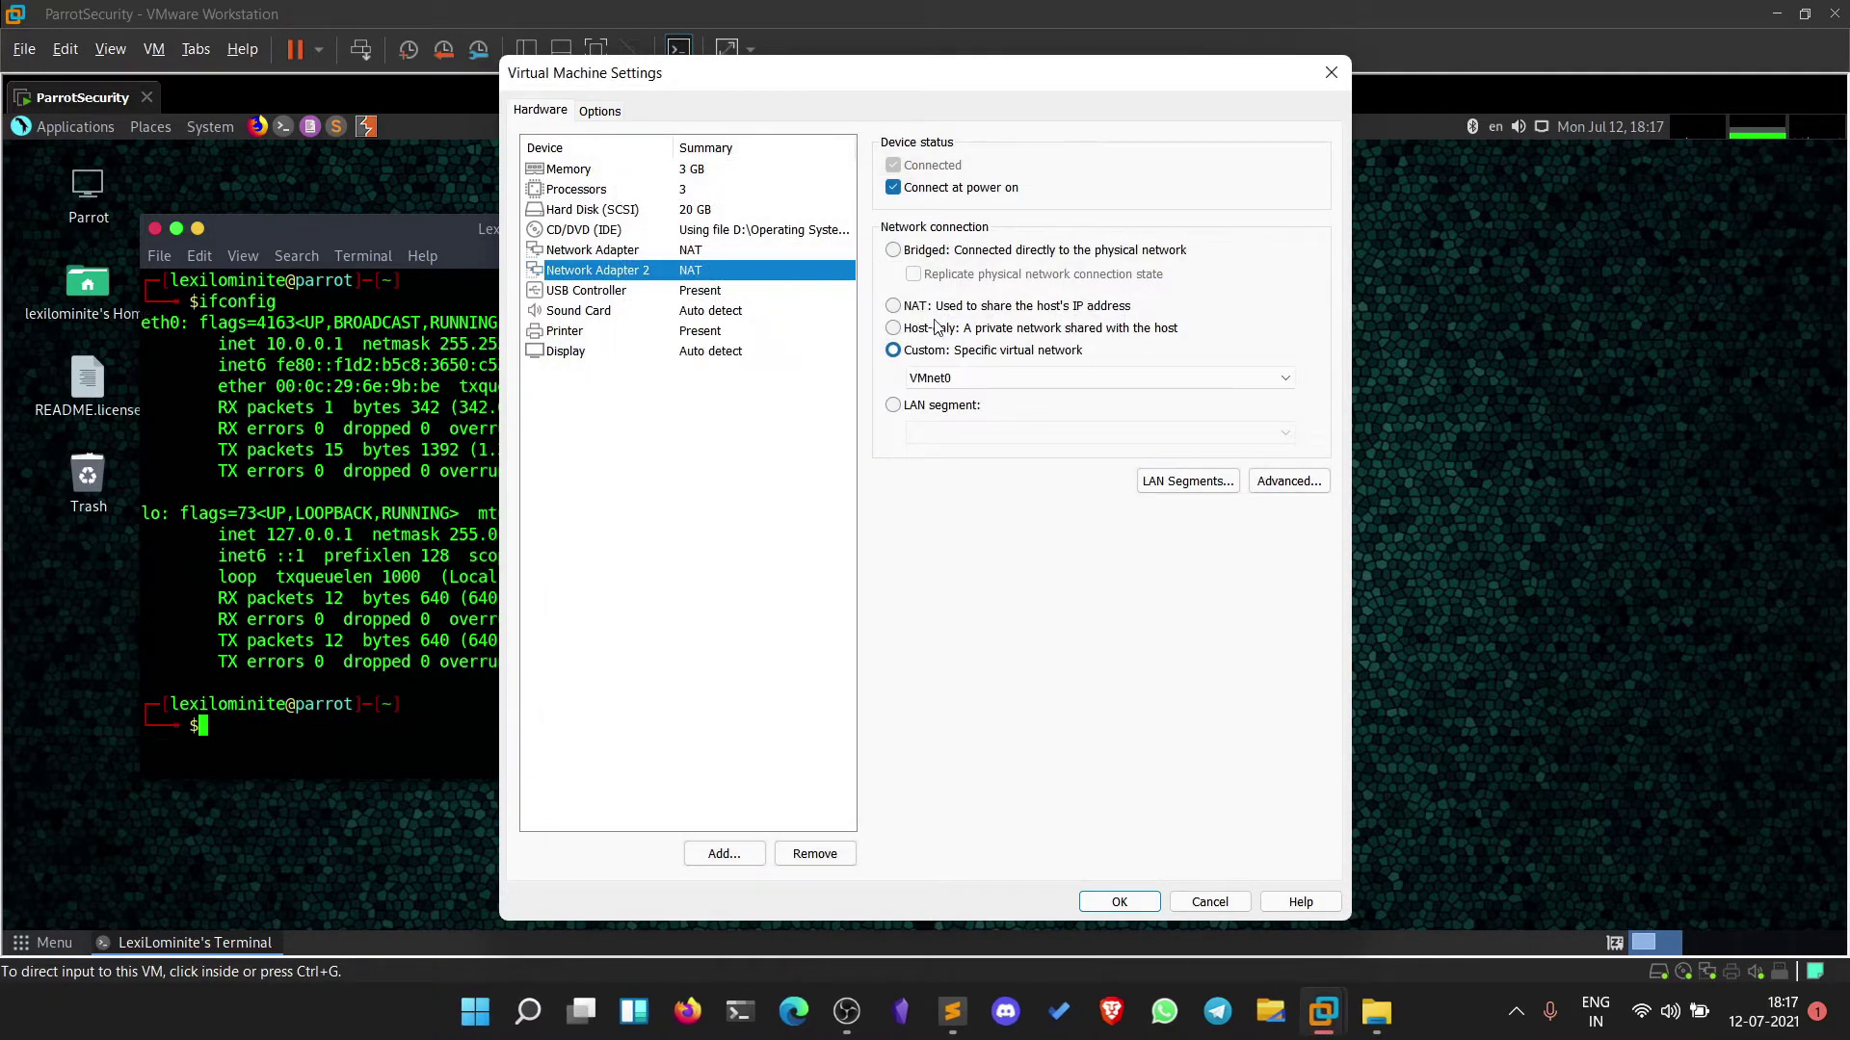
Keep VMnet0 as the custom network for Network Adapter 2, apply the ParrotSecurity VM settings, and dismiss the removable devices hint.
{"action": "left_click", "coordinate": [931, 384]}
{"action": "left_click", "coordinate": [935, 399]}
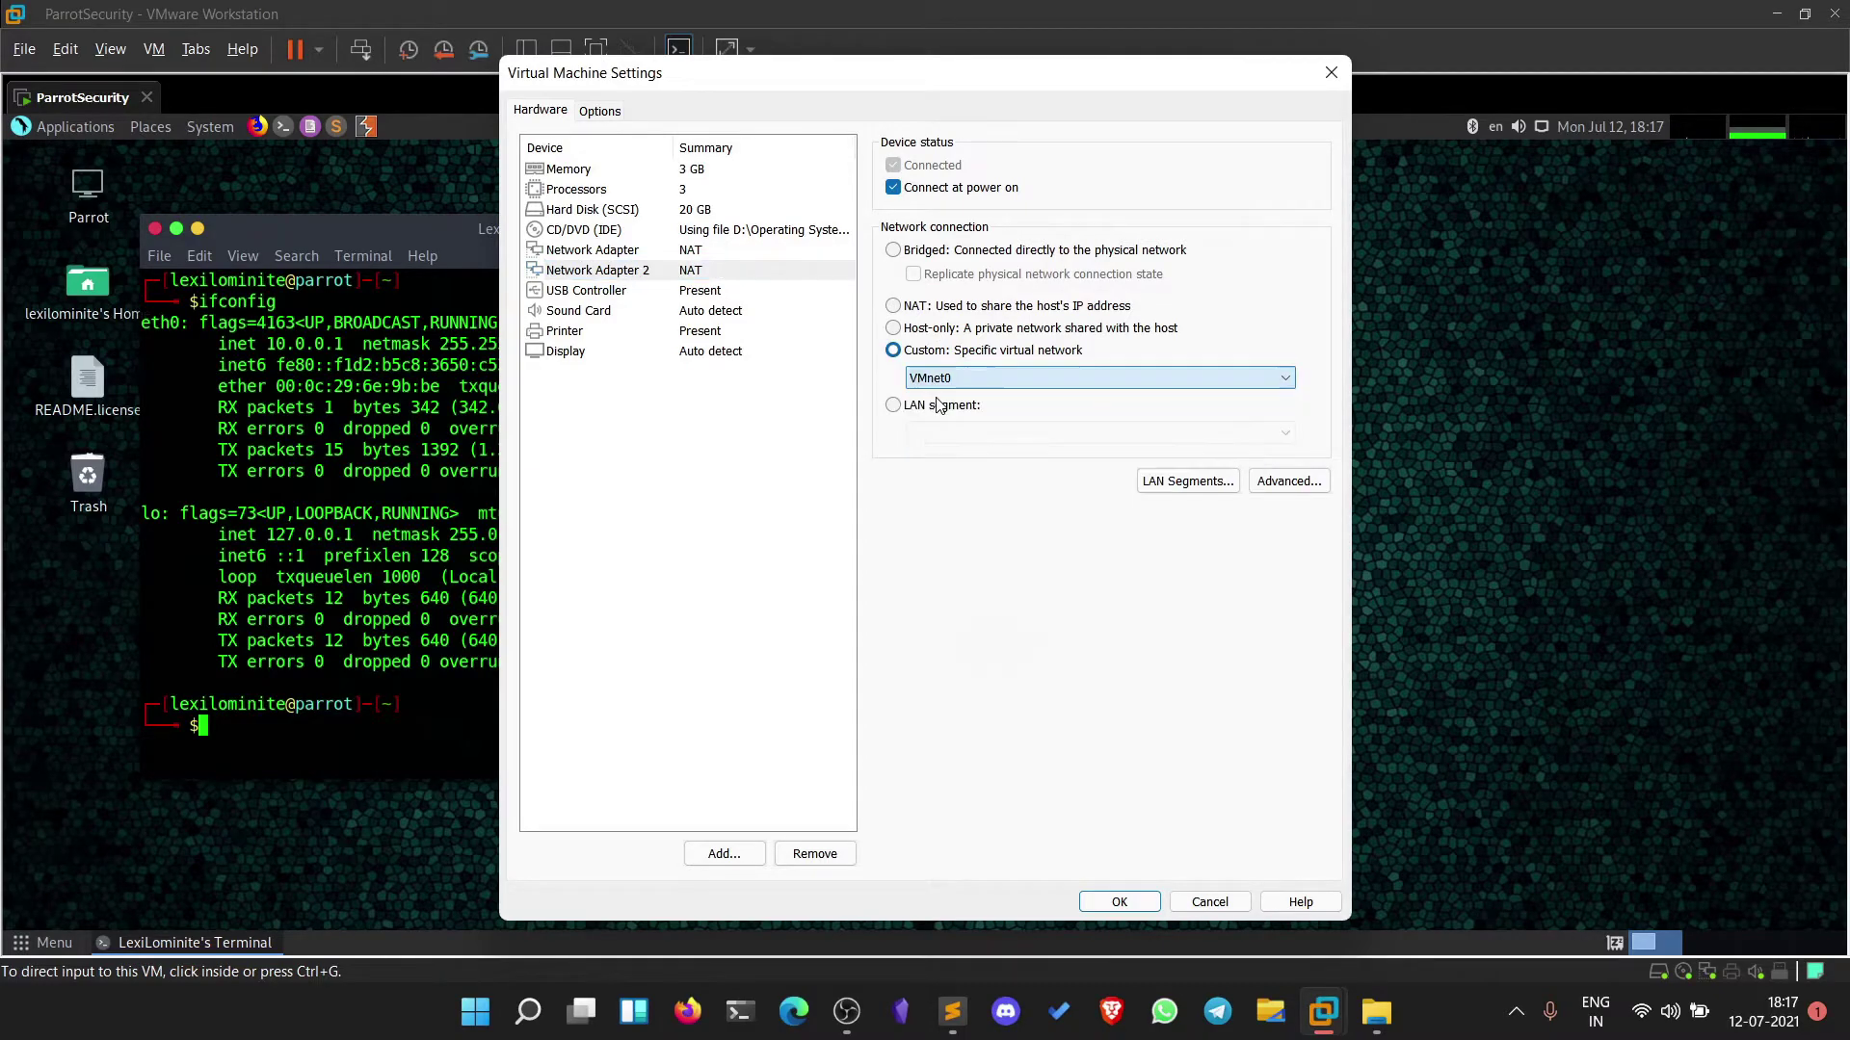
{"action": "left_click", "coordinate": [1103, 900]}
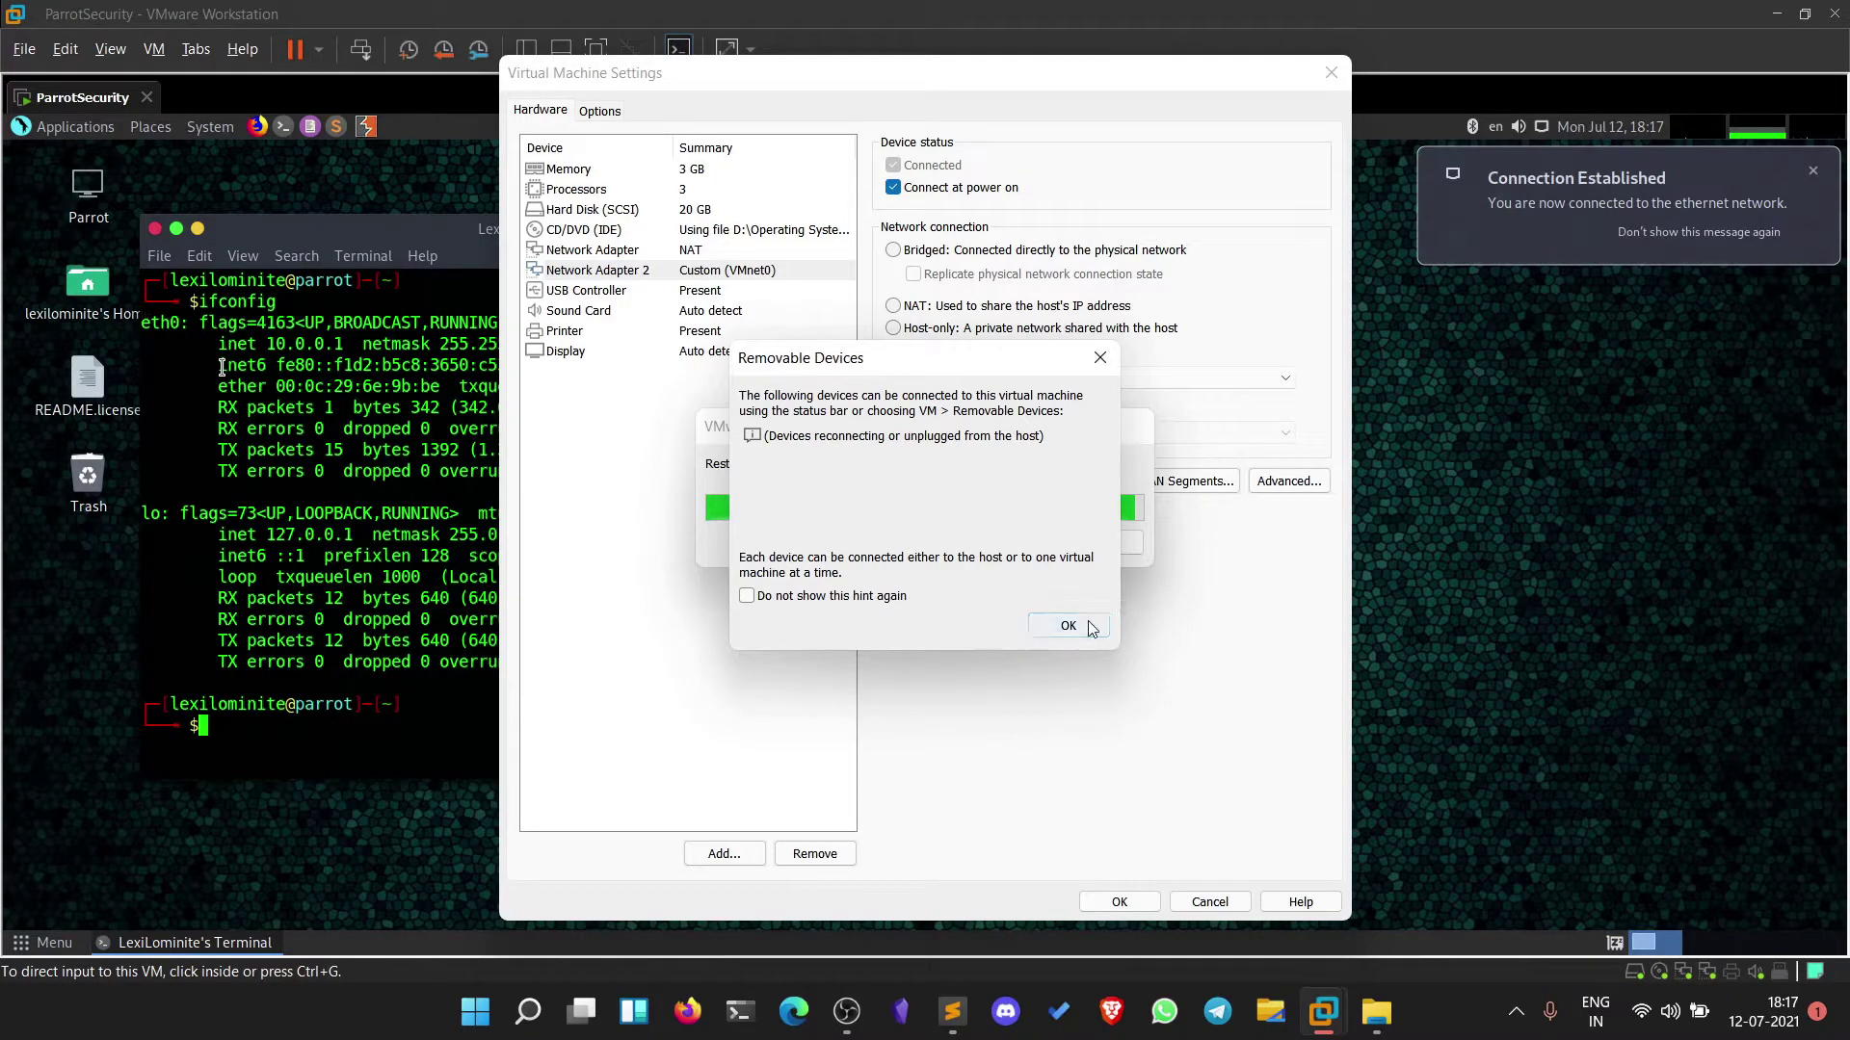
{"action": "left_click", "coordinate": [1089, 622]}
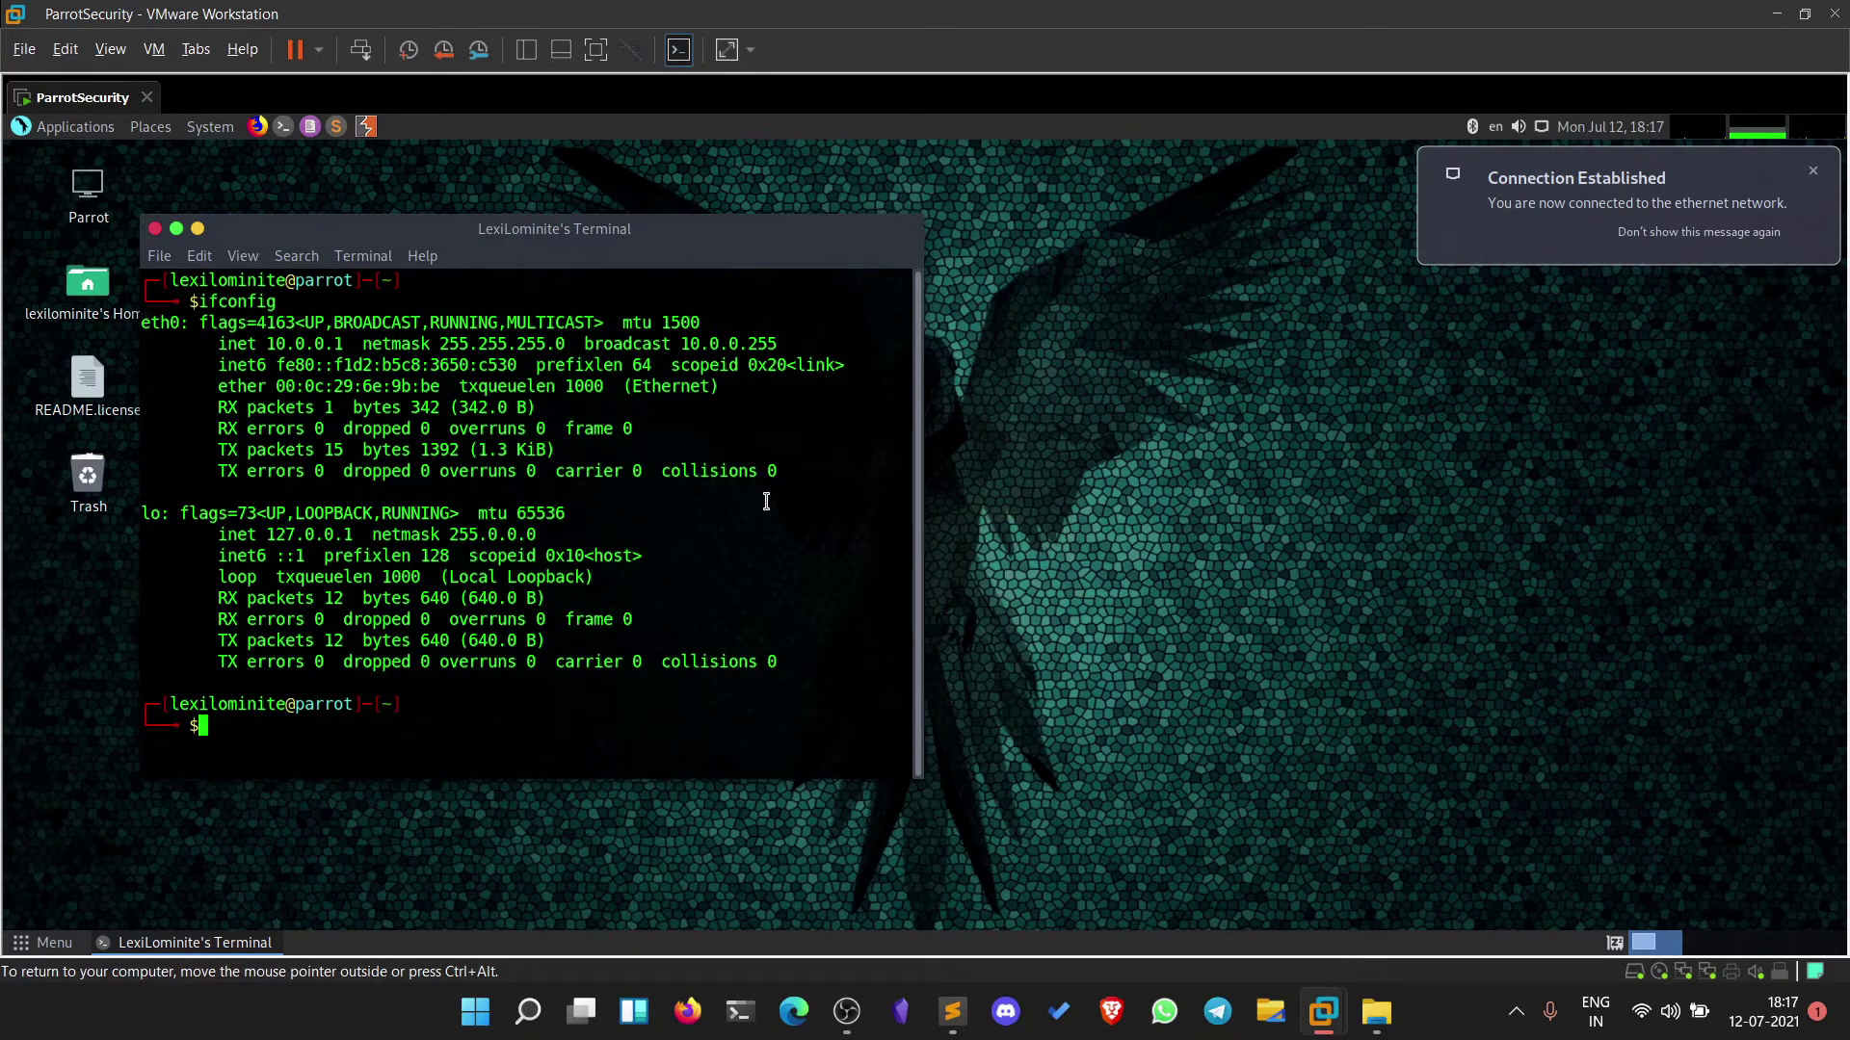
Run ifconfig in the Parrot terminal and examine the IP addresses assigned to eth0 and eth1.
{"action": "type", "text": "ifconfig"}
{"action": "key", "text": "BackSpace"}
{"action": "key", "text": "BackSpace"}
{"action": "key", "text": "BackSpace"}
{"action": "key", "text": "BackSpace"}
{"action": "type", "text": "nfig"}
{"action": "key", "text": "Return"}
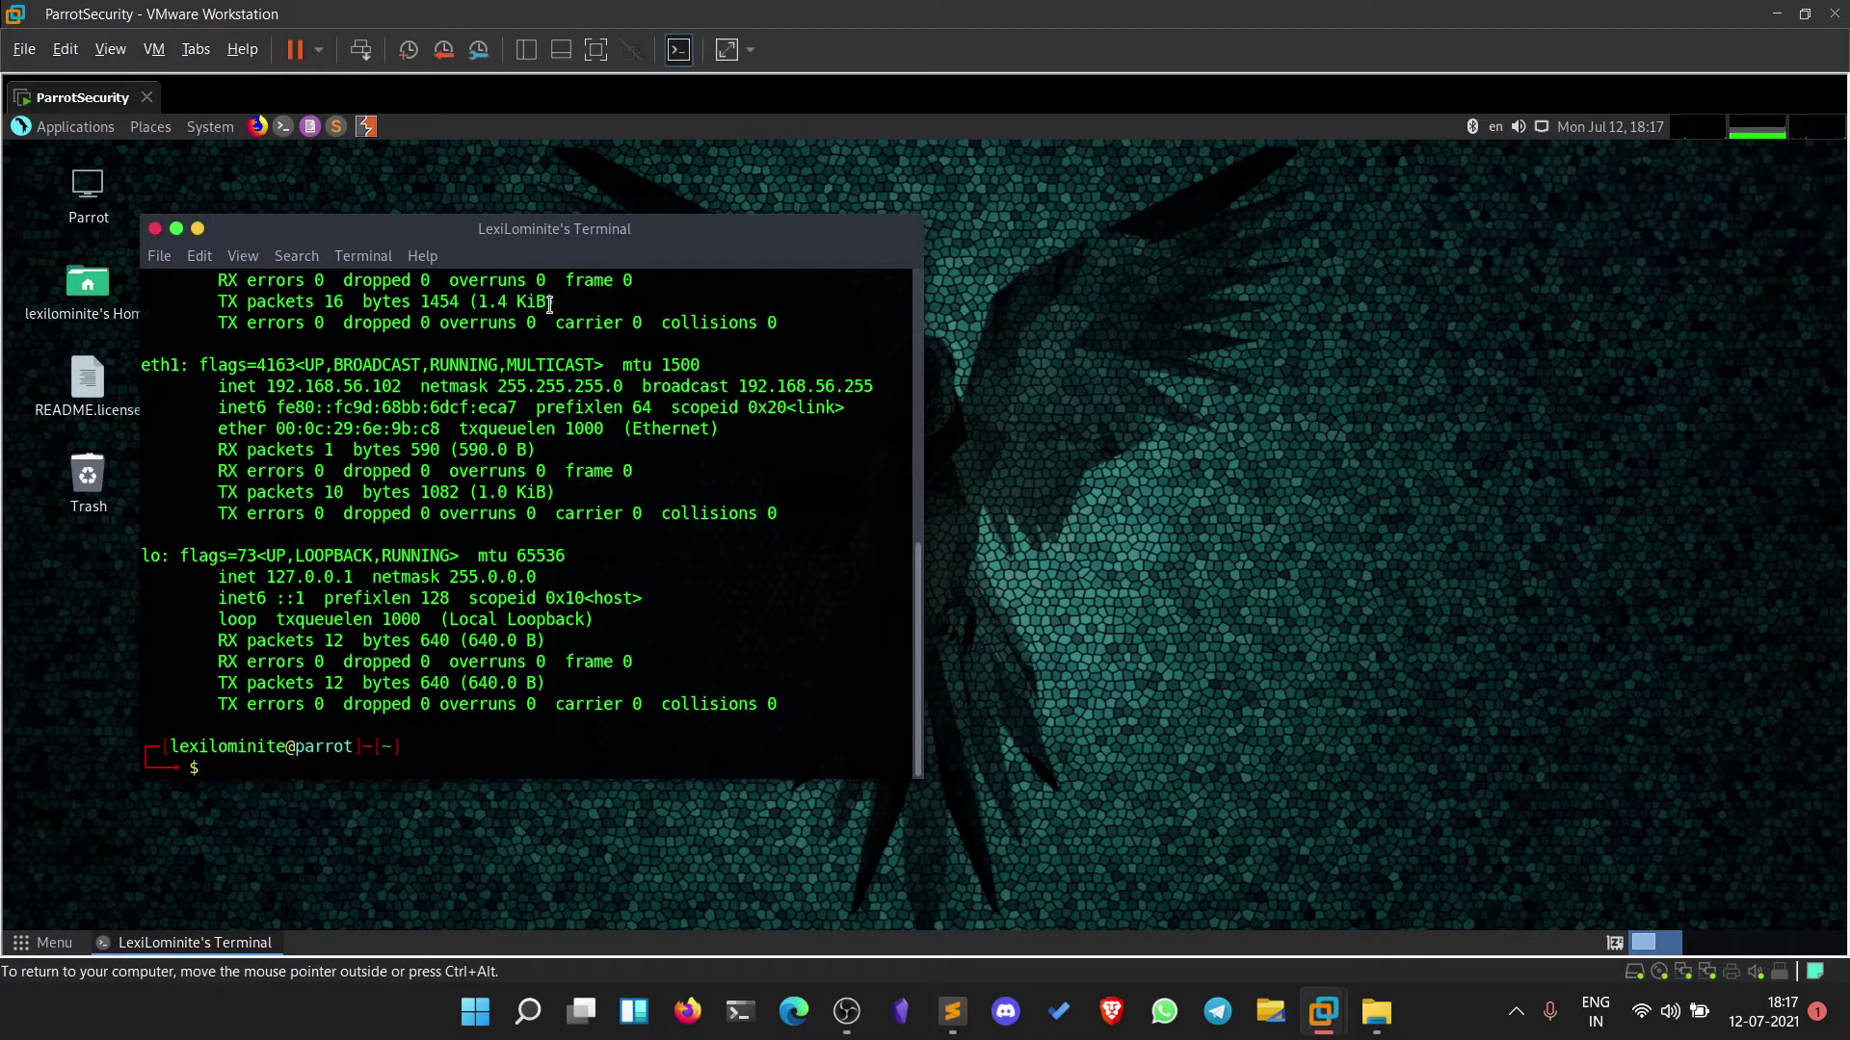
{"action": "scroll", "coordinate": [372, 386], "scroll_direction": "up", "scroll_amount": 2}
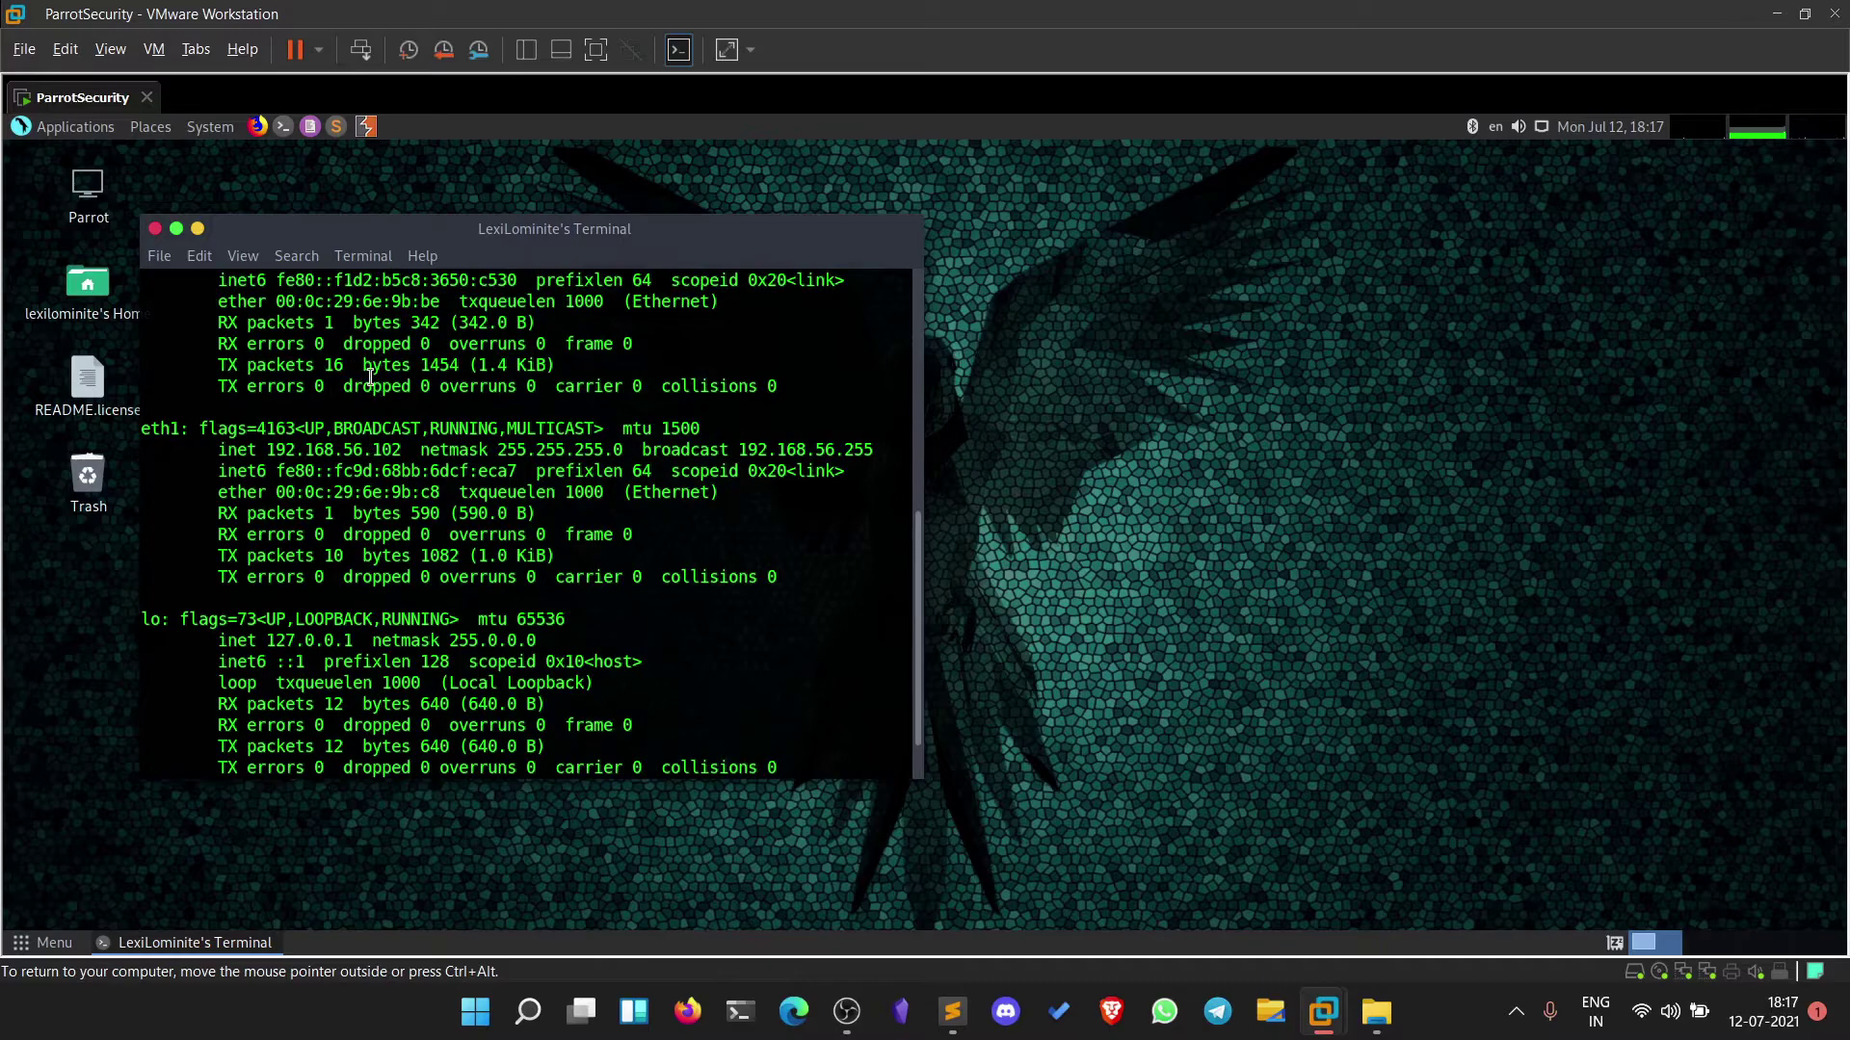
{"action": "double_click", "coordinate": [301, 320]}
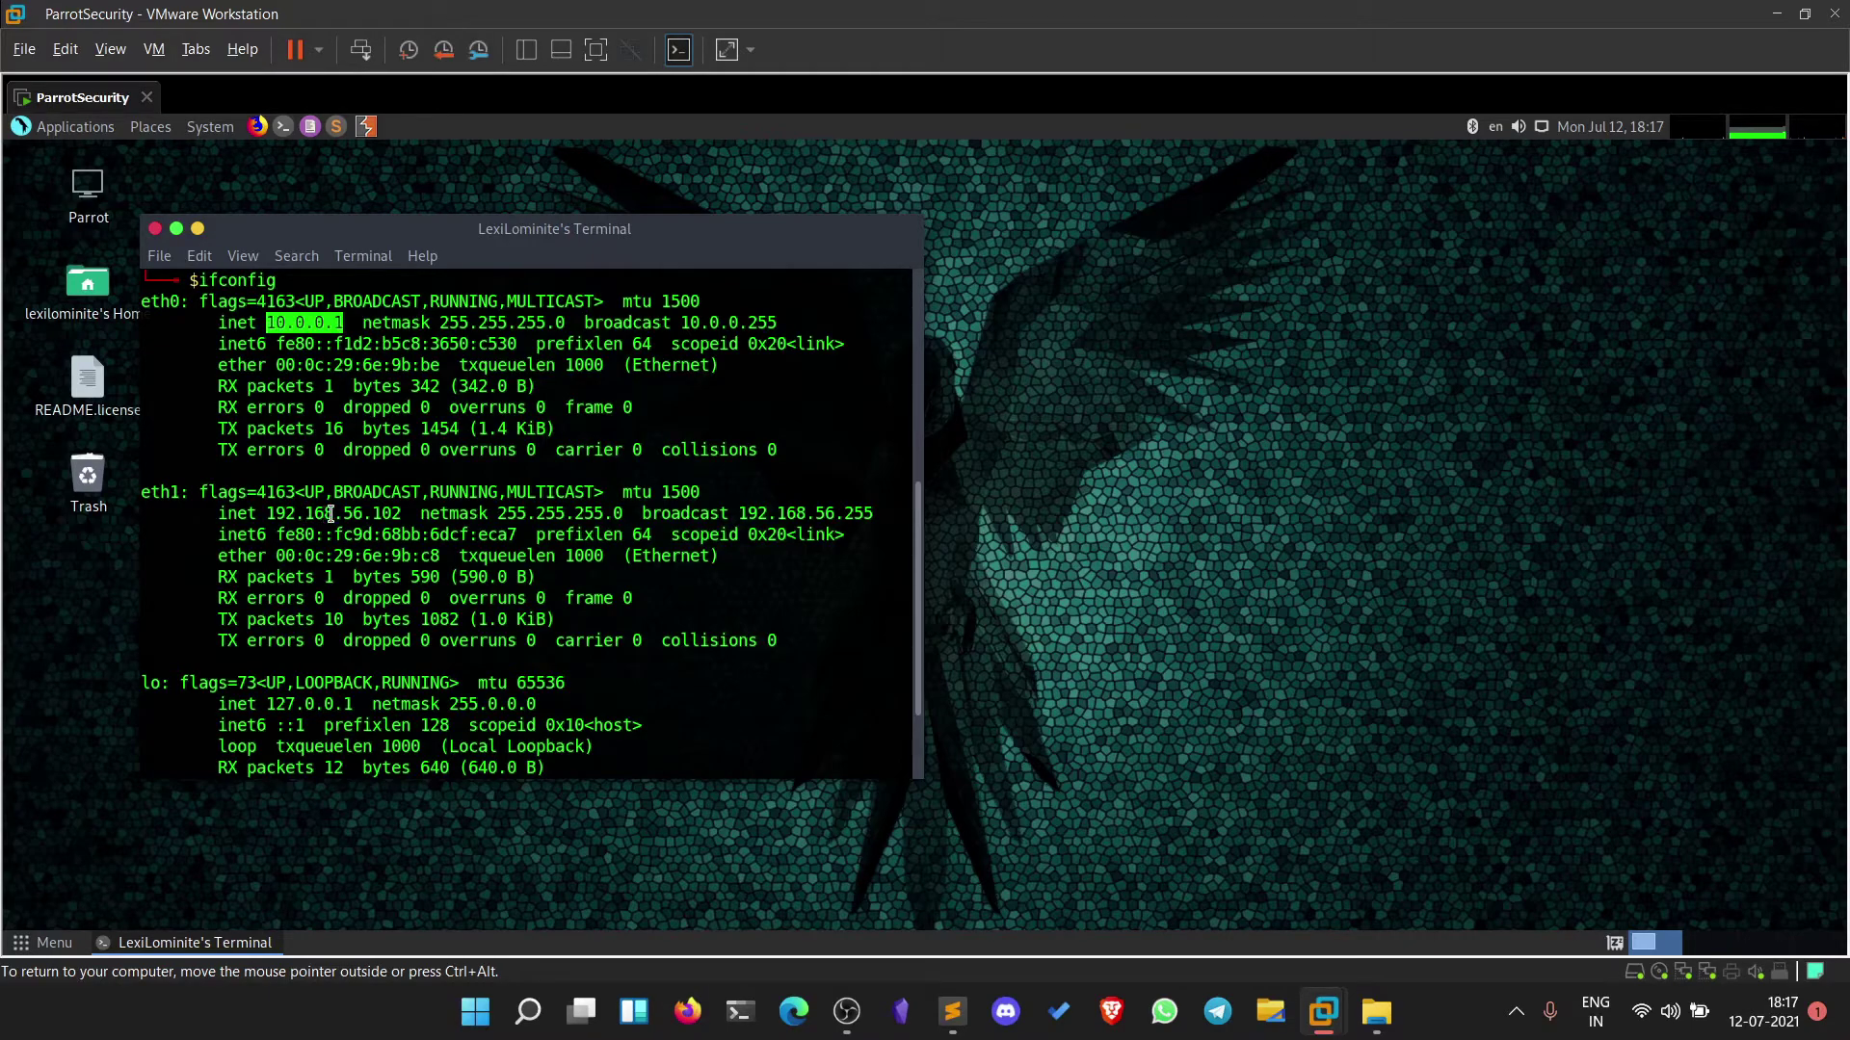
{"action": "double_click", "coordinate": [381, 512]}
{"action": "left_click", "coordinate": [439, 516]}
{"action": "scroll", "coordinate": [477, 531], "scroll_direction": "down", "scroll_amount": 2}
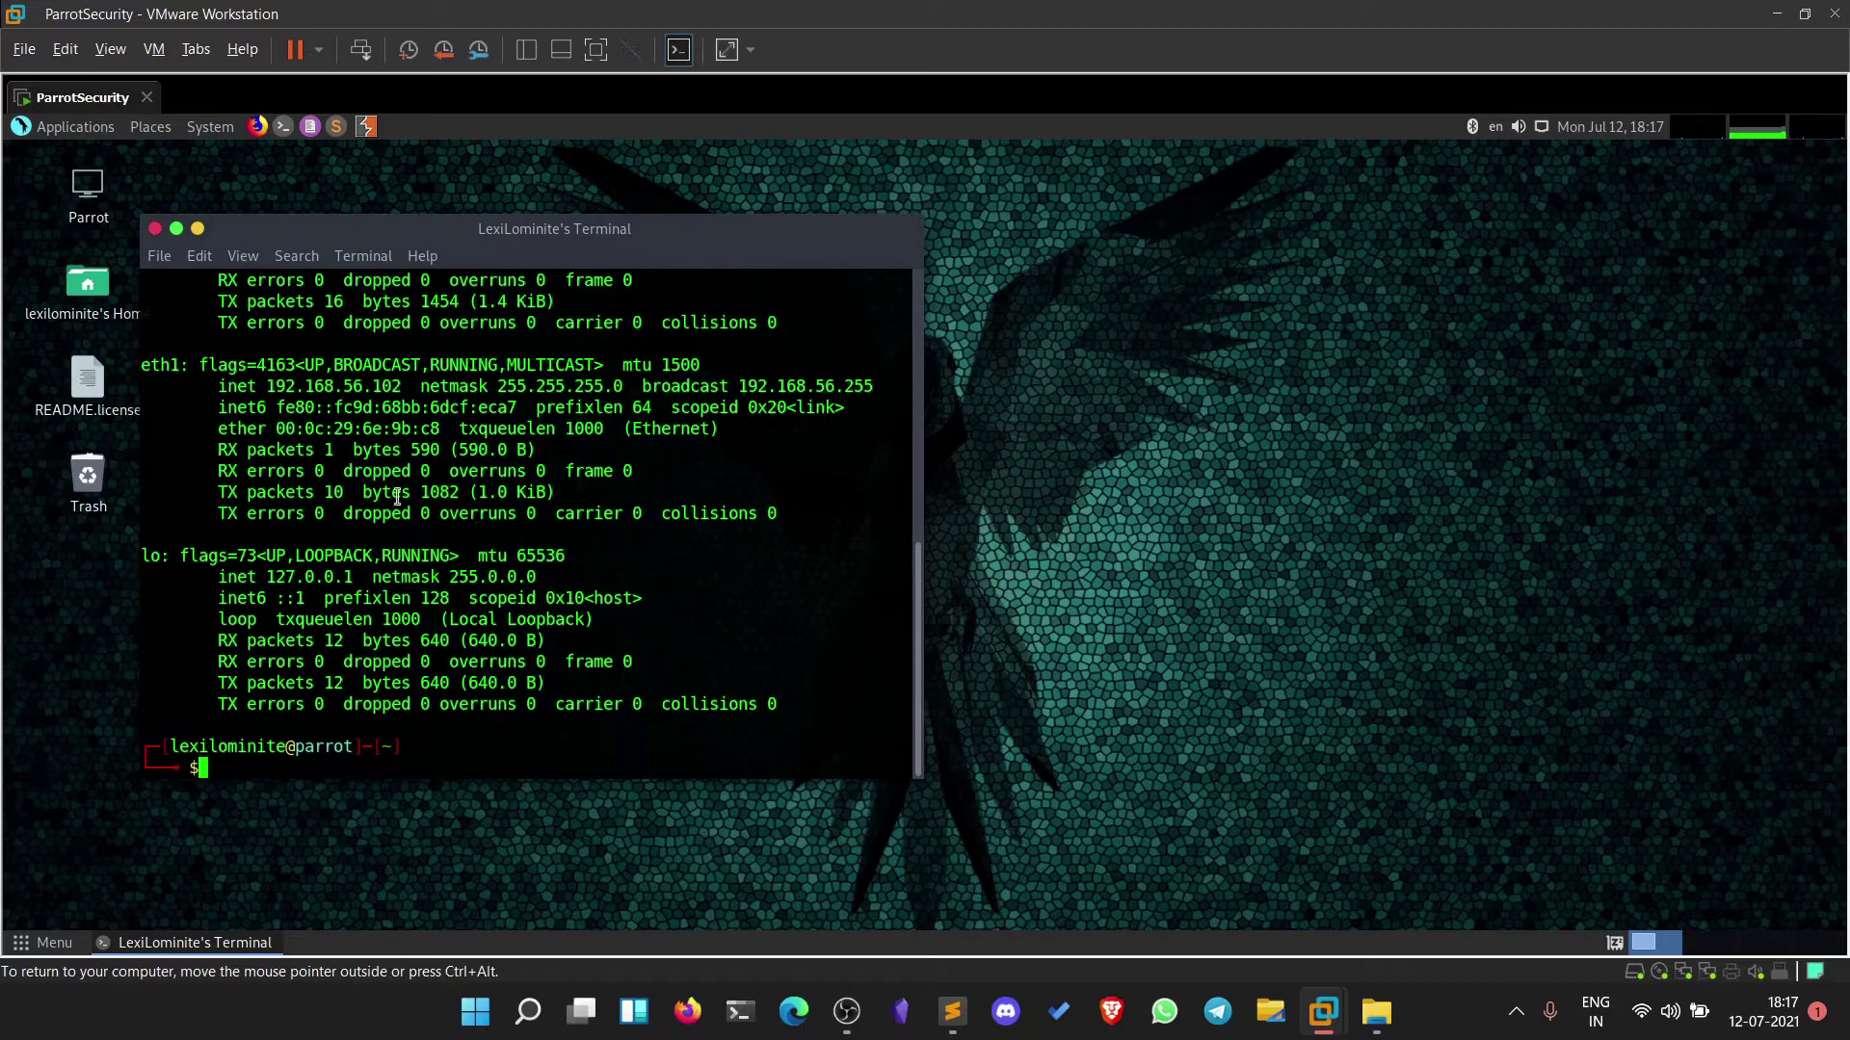
Begin a ping command in the Parrot terminal, and look up Kali's eth0 address in the VirtualBox VM's terminal.
{"action": "type", "text": "ping"}
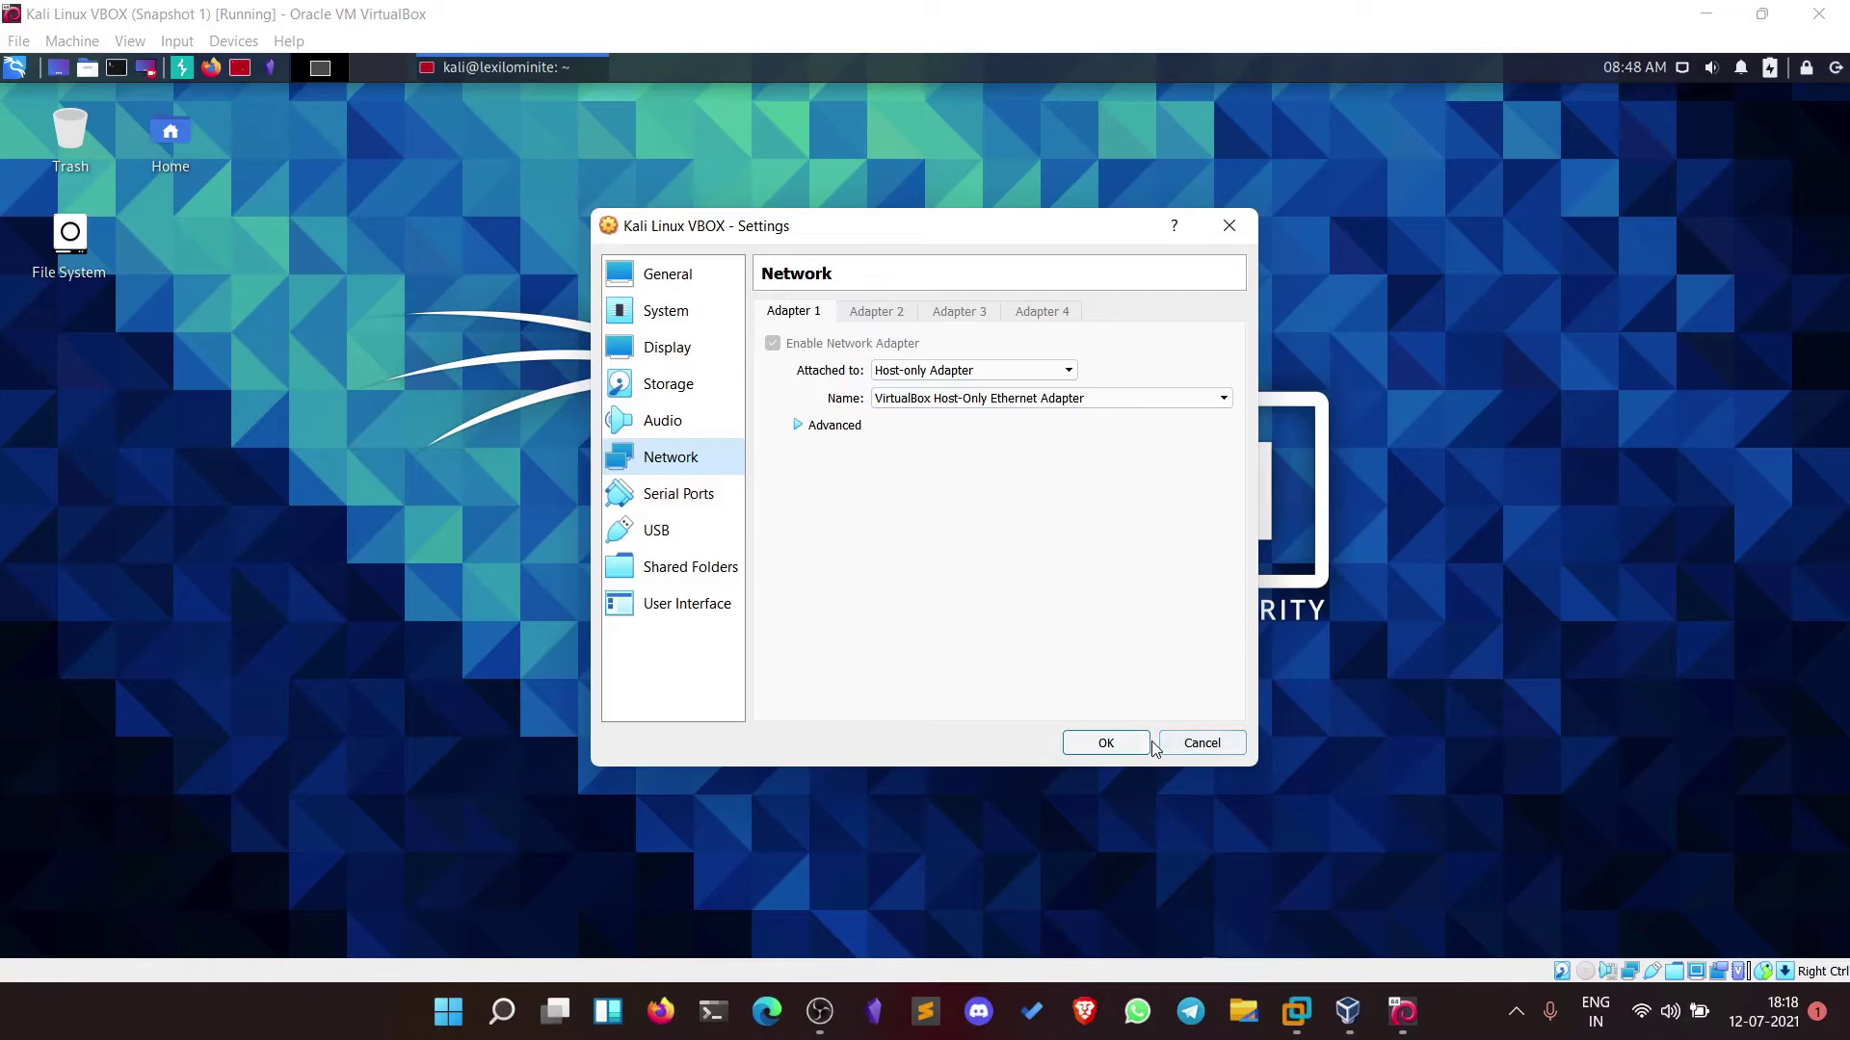
{"action": "left_click", "coordinate": [1202, 744]}
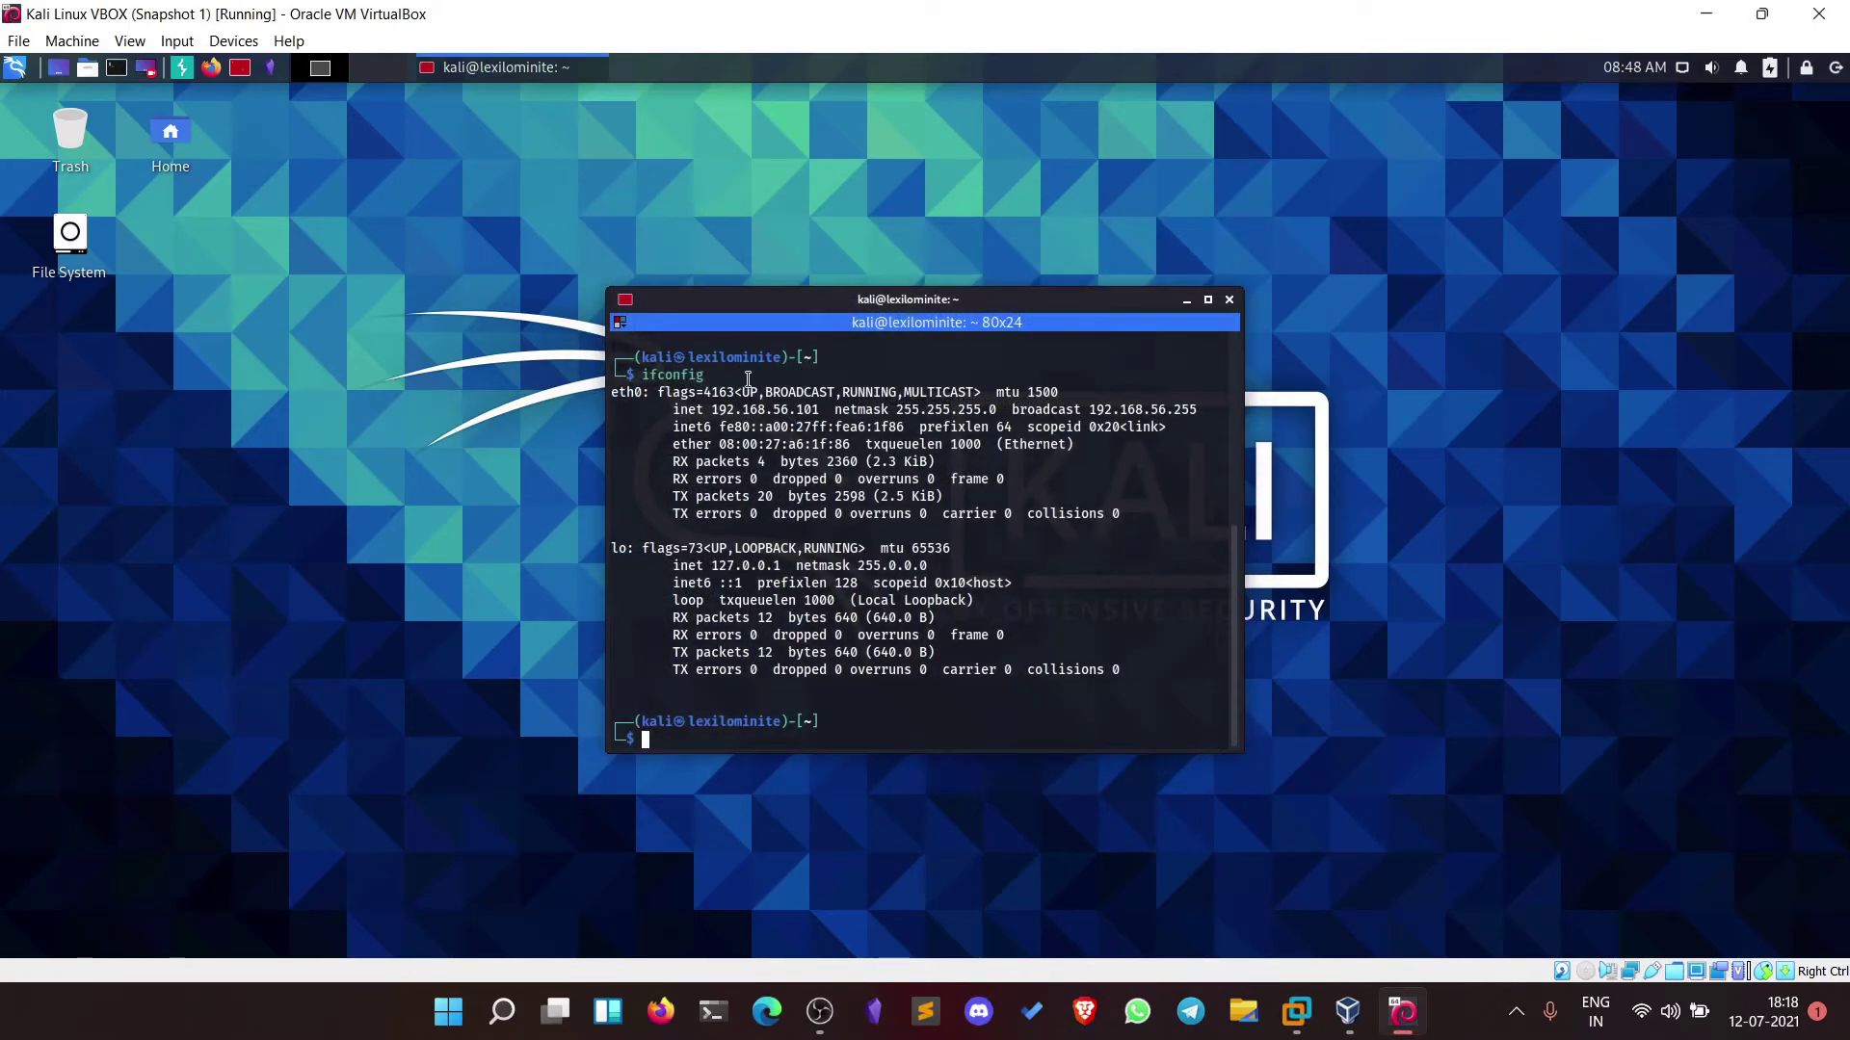
{"action": "double_click", "coordinate": [764, 416]}
{"action": "right_click", "coordinate": [764, 417]}
{"action": "left_click", "coordinate": [953, 382]}
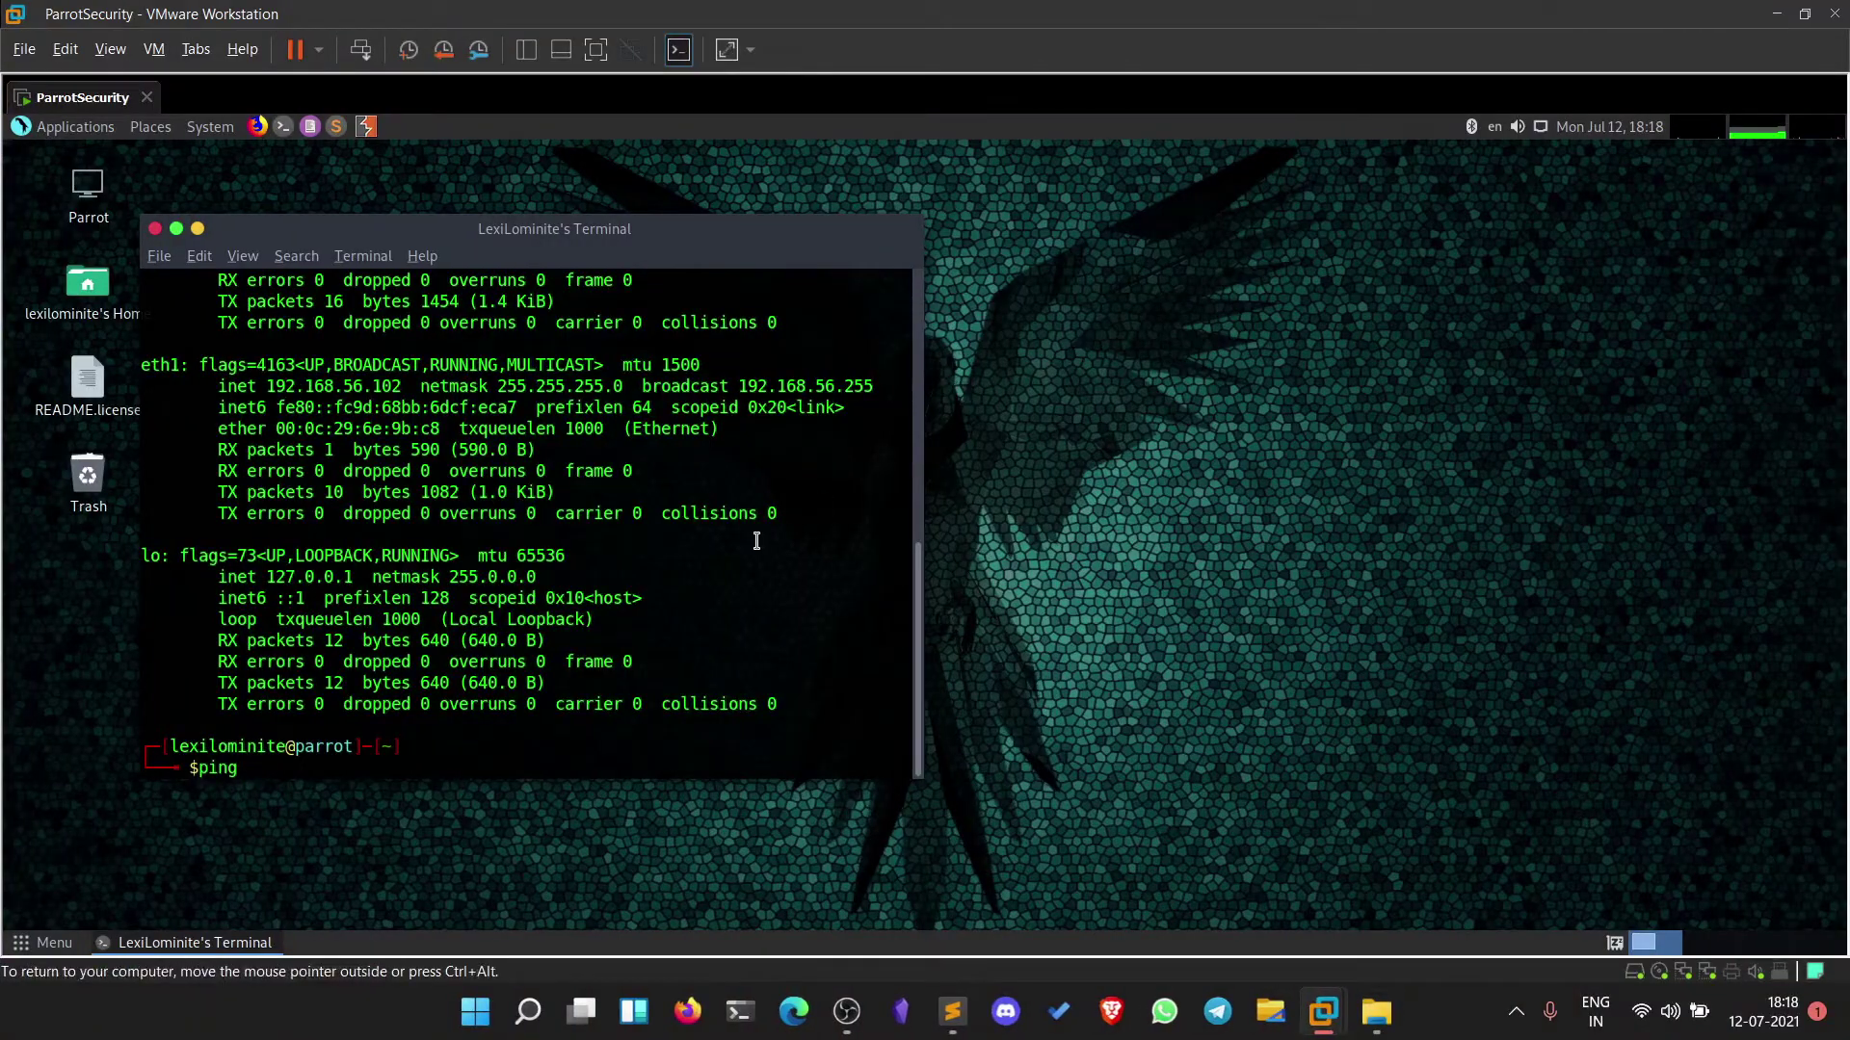
Complete the Parrot terminal command as ping 192.168.56.101 to test the connection to Kali, and stop it after several replies.
{"action": "type", "text": "192,1"}
{"action": "type", "text": "68,5"}
{"action": "key", "text": "BackSpace"}
{"action": "key", "text": "BackSpace"}
{"action": "key", "text": "BackSpace"}
{"action": "key", "text": "BackSpace"}
{"action": "key", "text": "BackSpace"}
{"action": "key", "text": "BackSpace"}
{"action": "type", "text": ".168.56.101"}
{"action": "key", "text": "Return"}
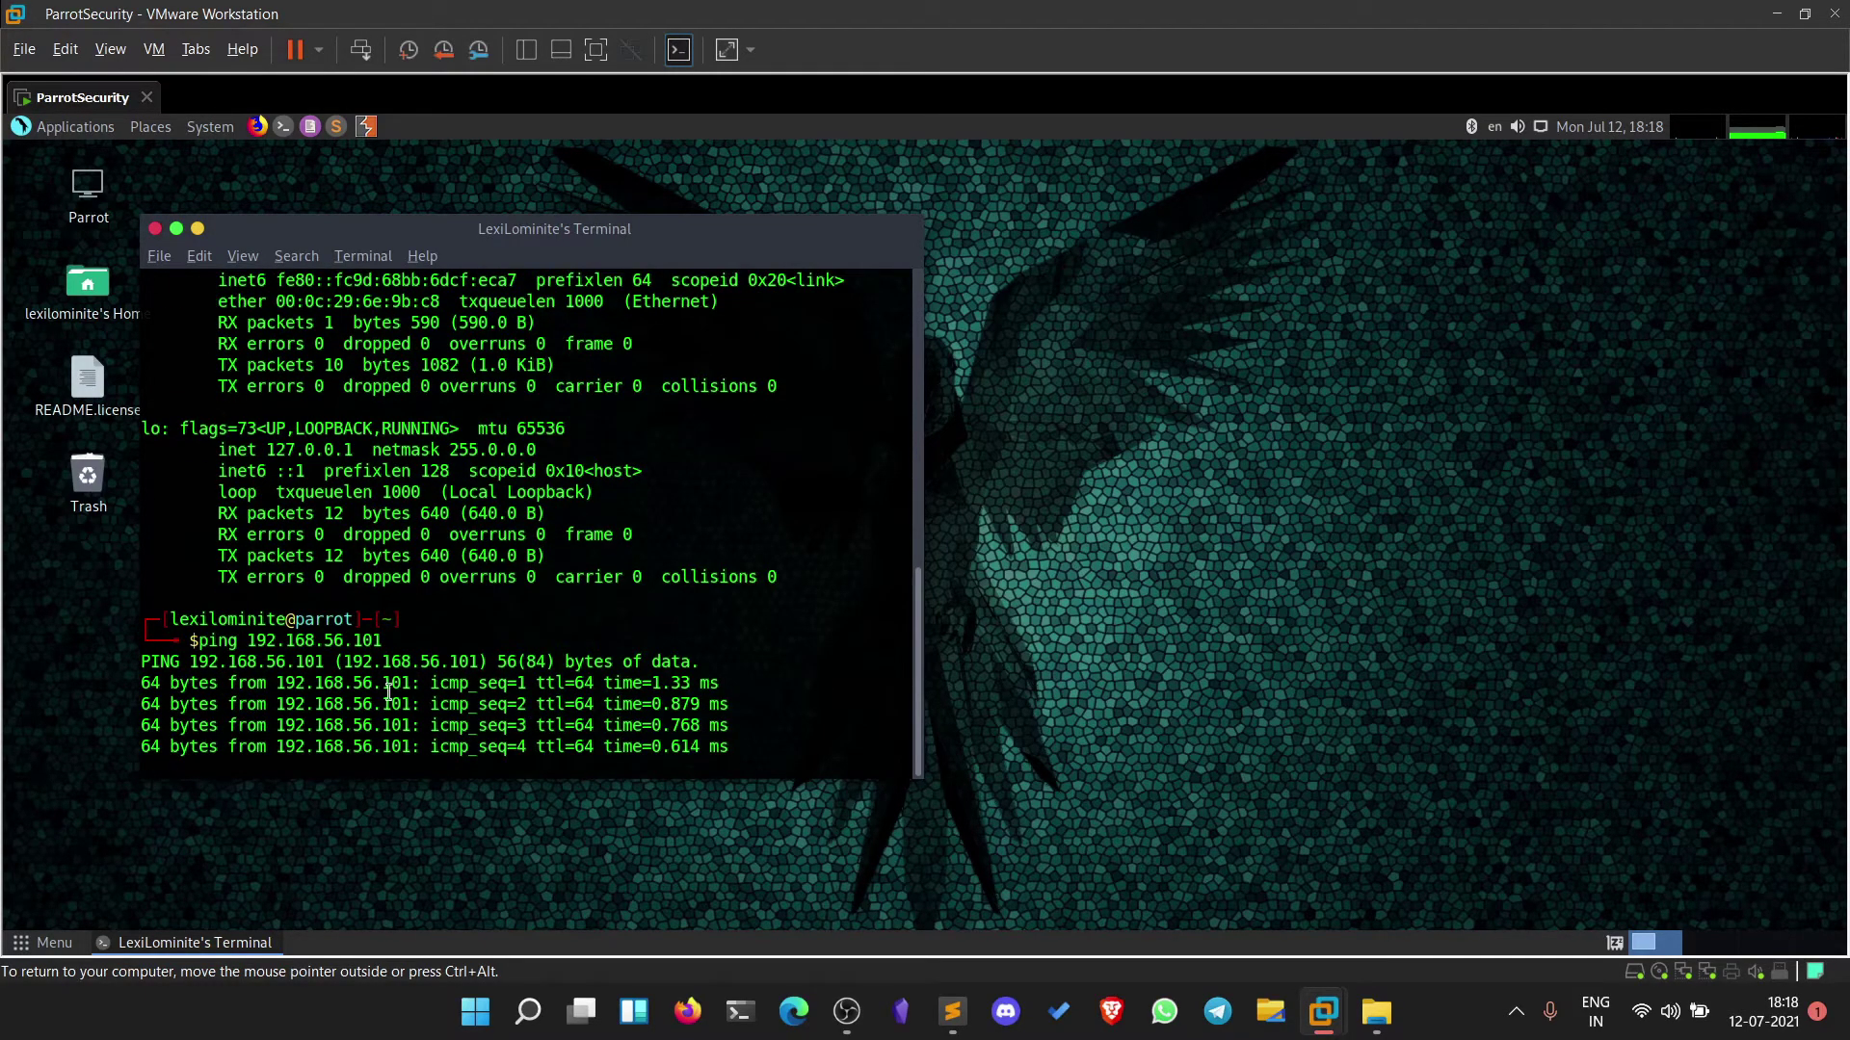
{"action": "key", "text": "ctrl+c"}
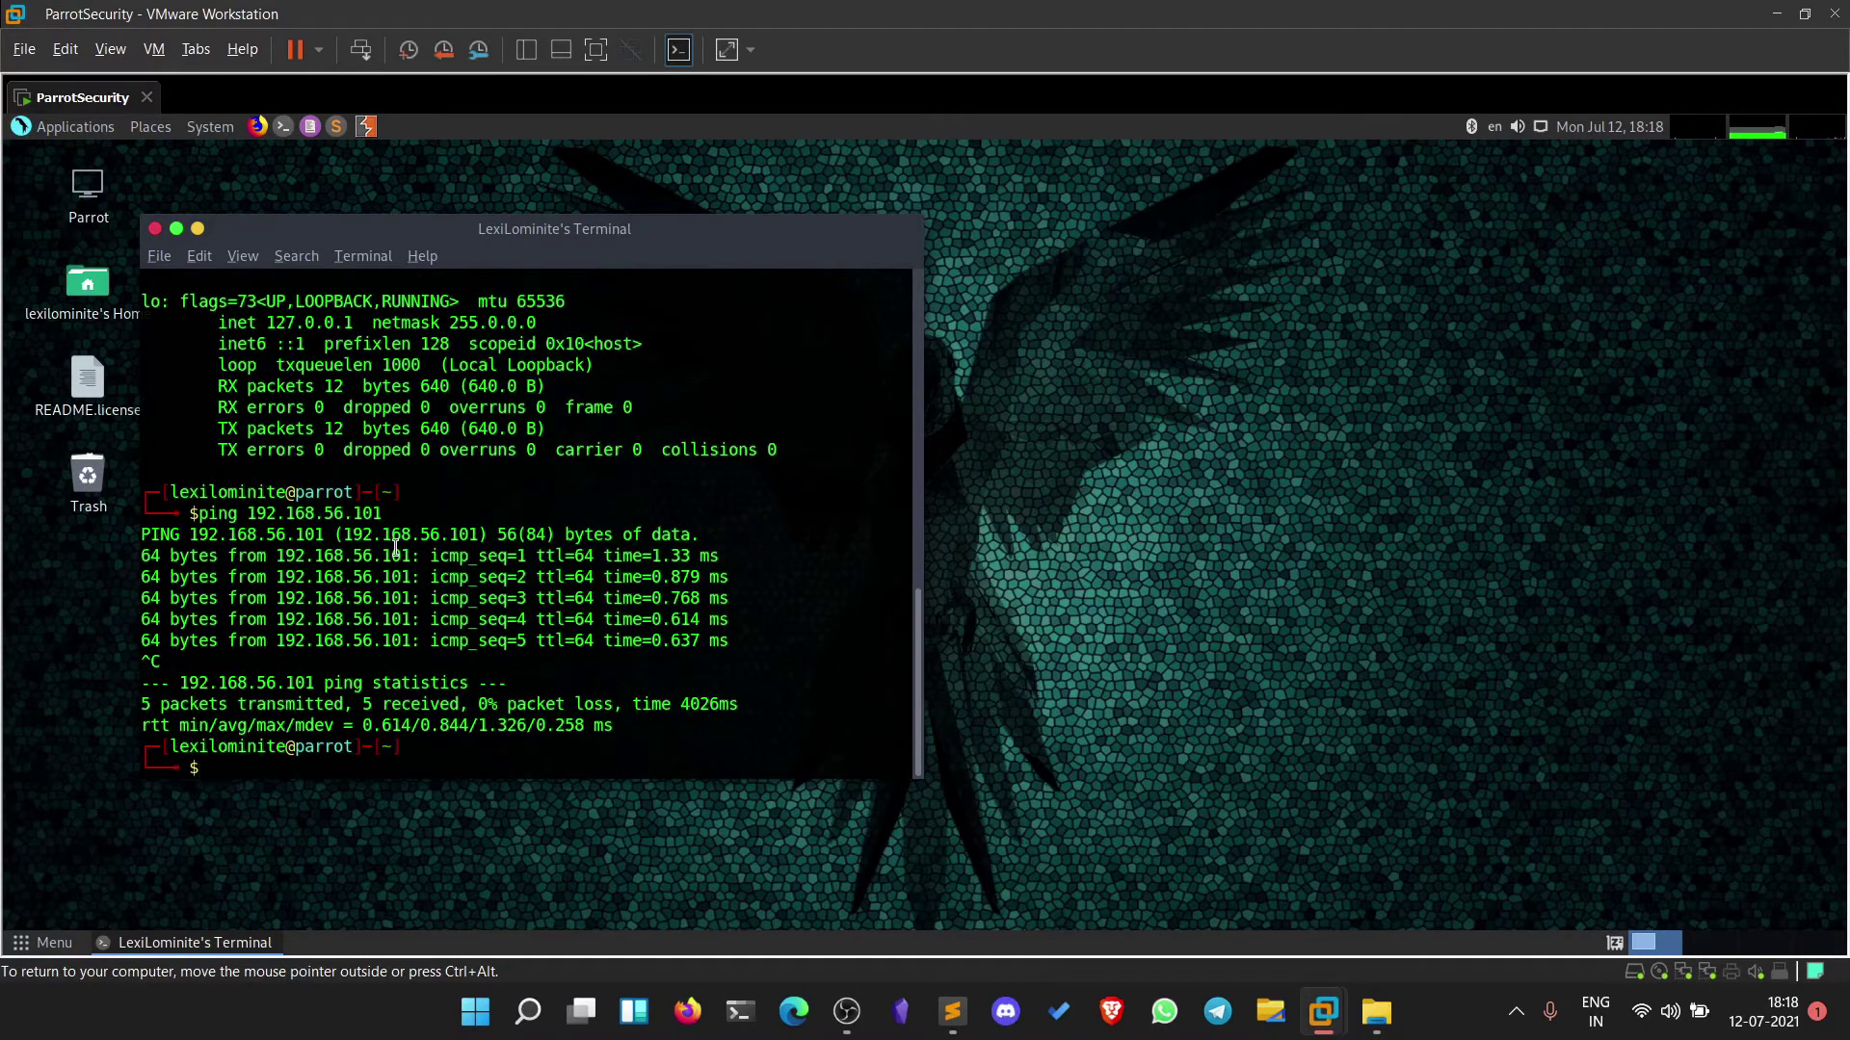
Switch to the Kali VM in VirtualBox, run ping 192.168.56.102 to test the connection to Parrot, and stop it after several replies.
{"action": "key", "text": "ctrl+alt"}
{"action": "key", "text": "ctrl+super+Left"}
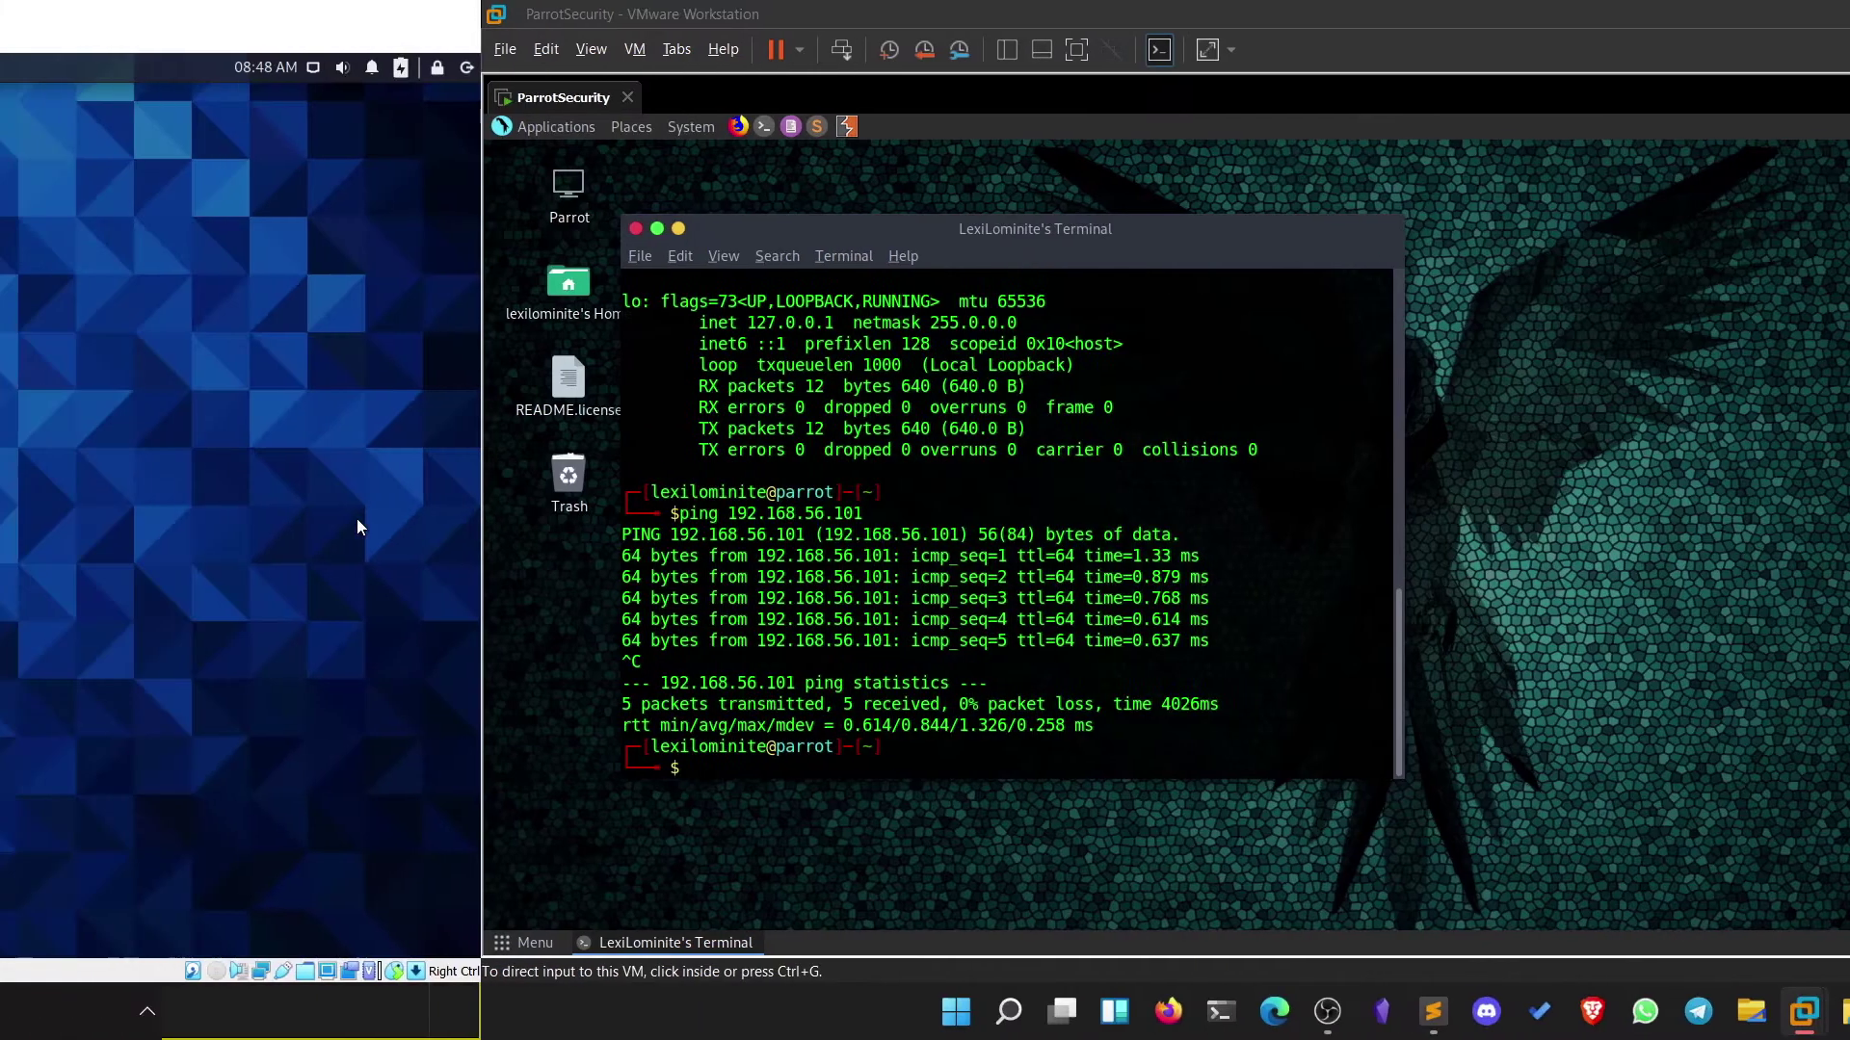
{"action": "right_click", "coordinate": [784, 414]}
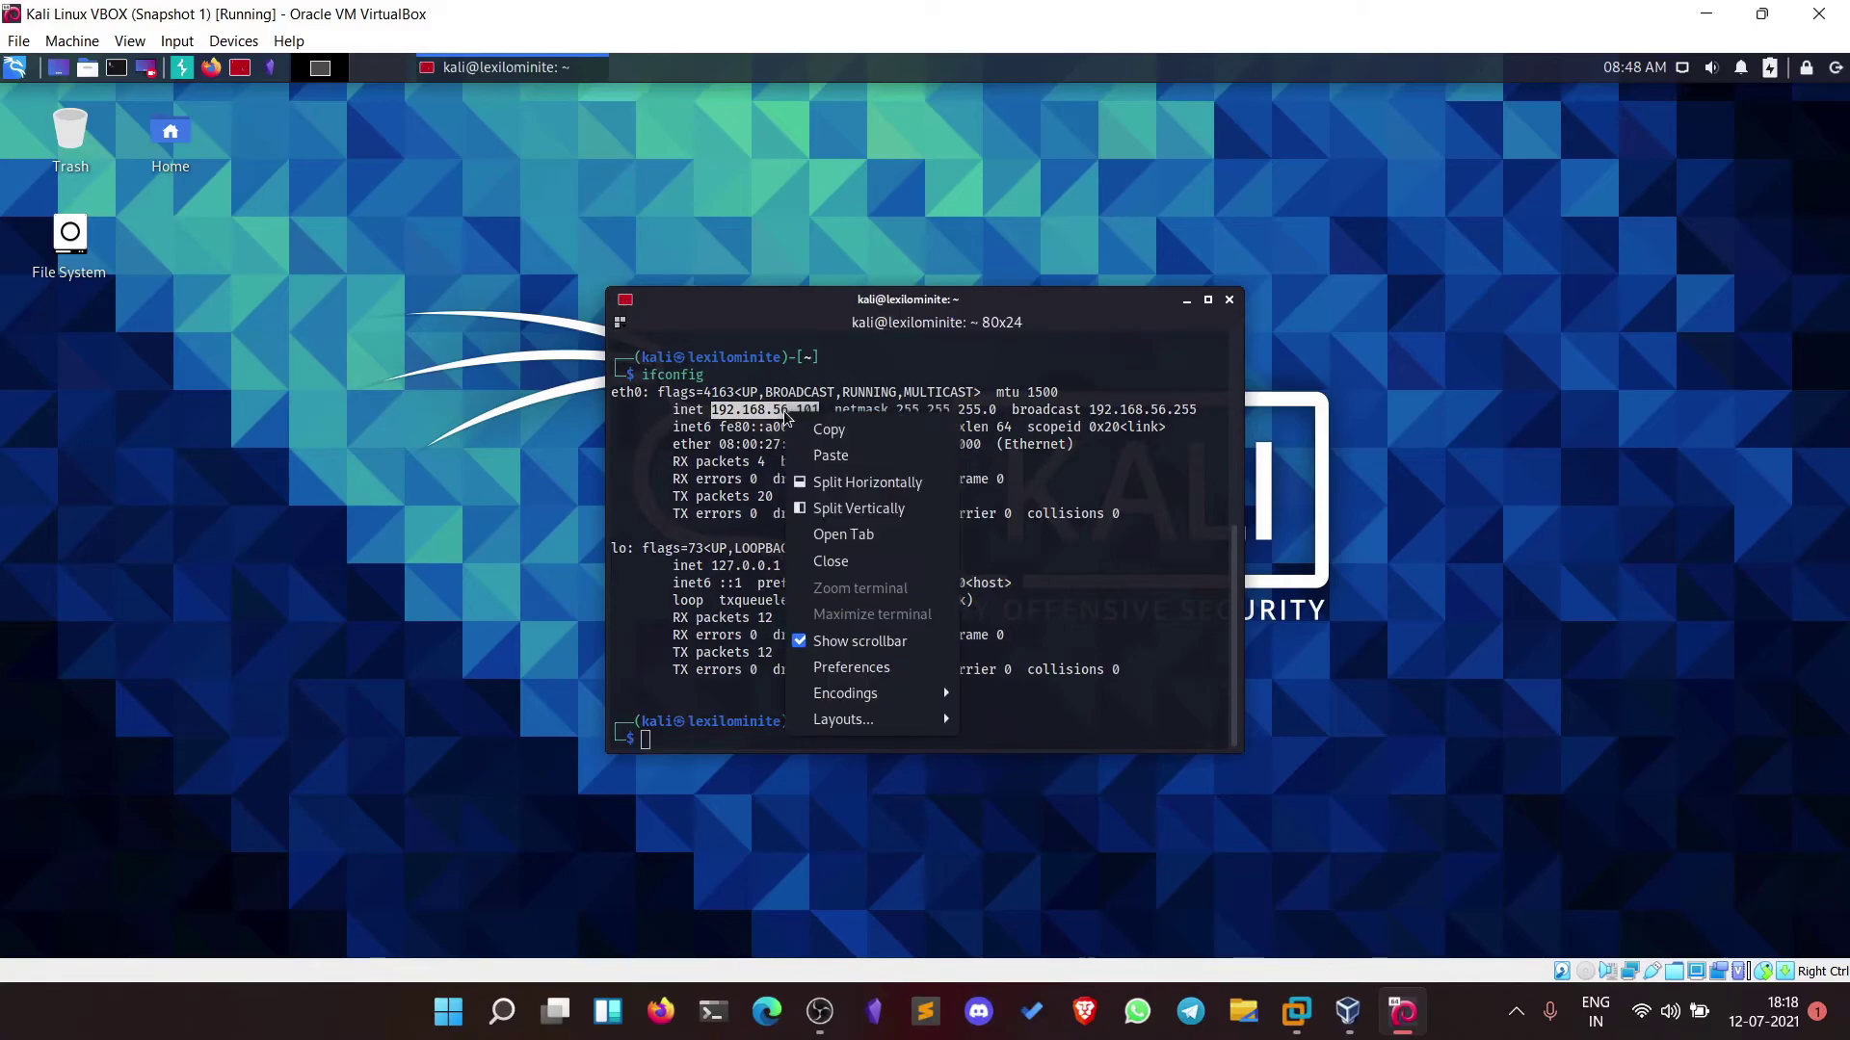
{"action": "left_click", "coordinate": [822, 431]}
{"action": "type", "text": "ping 10.10.14.137"}
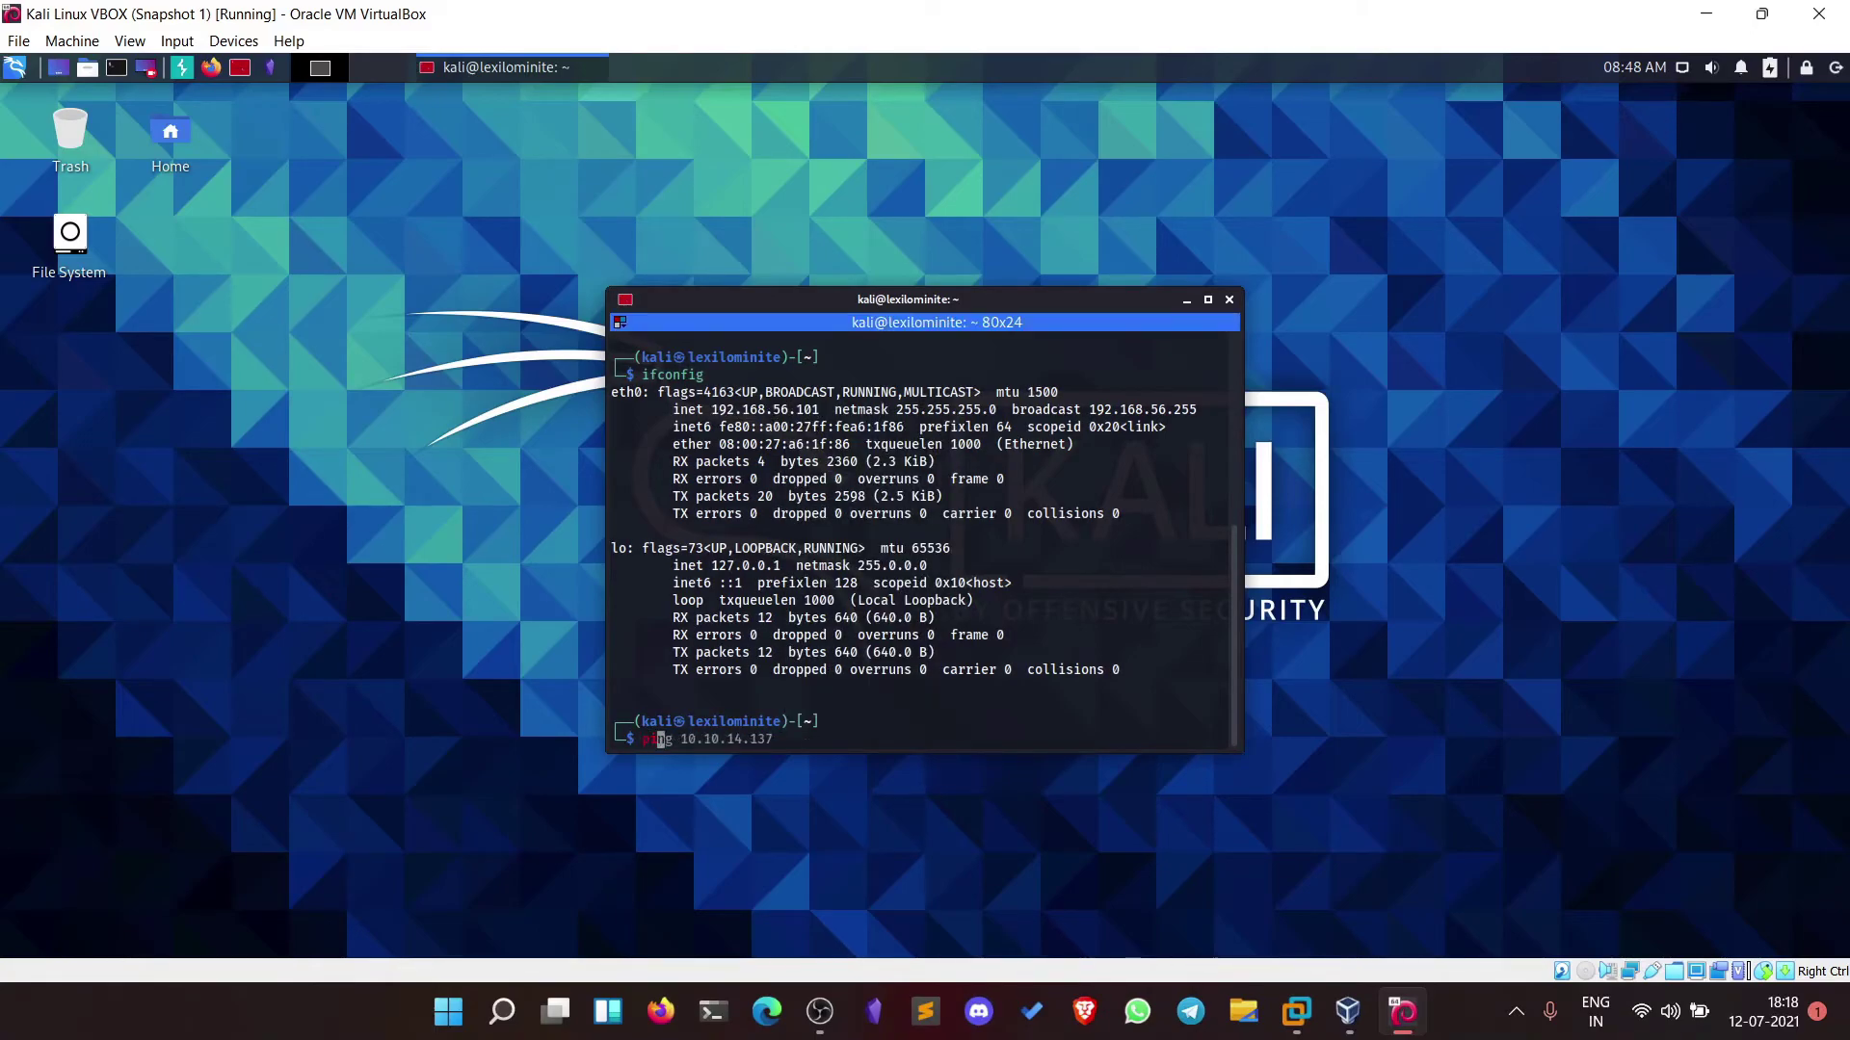
{"action": "key", "text": "ctrl+shift+v"}
{"action": "type", "text": "2"}
{"action": "key", "text": "Return"}
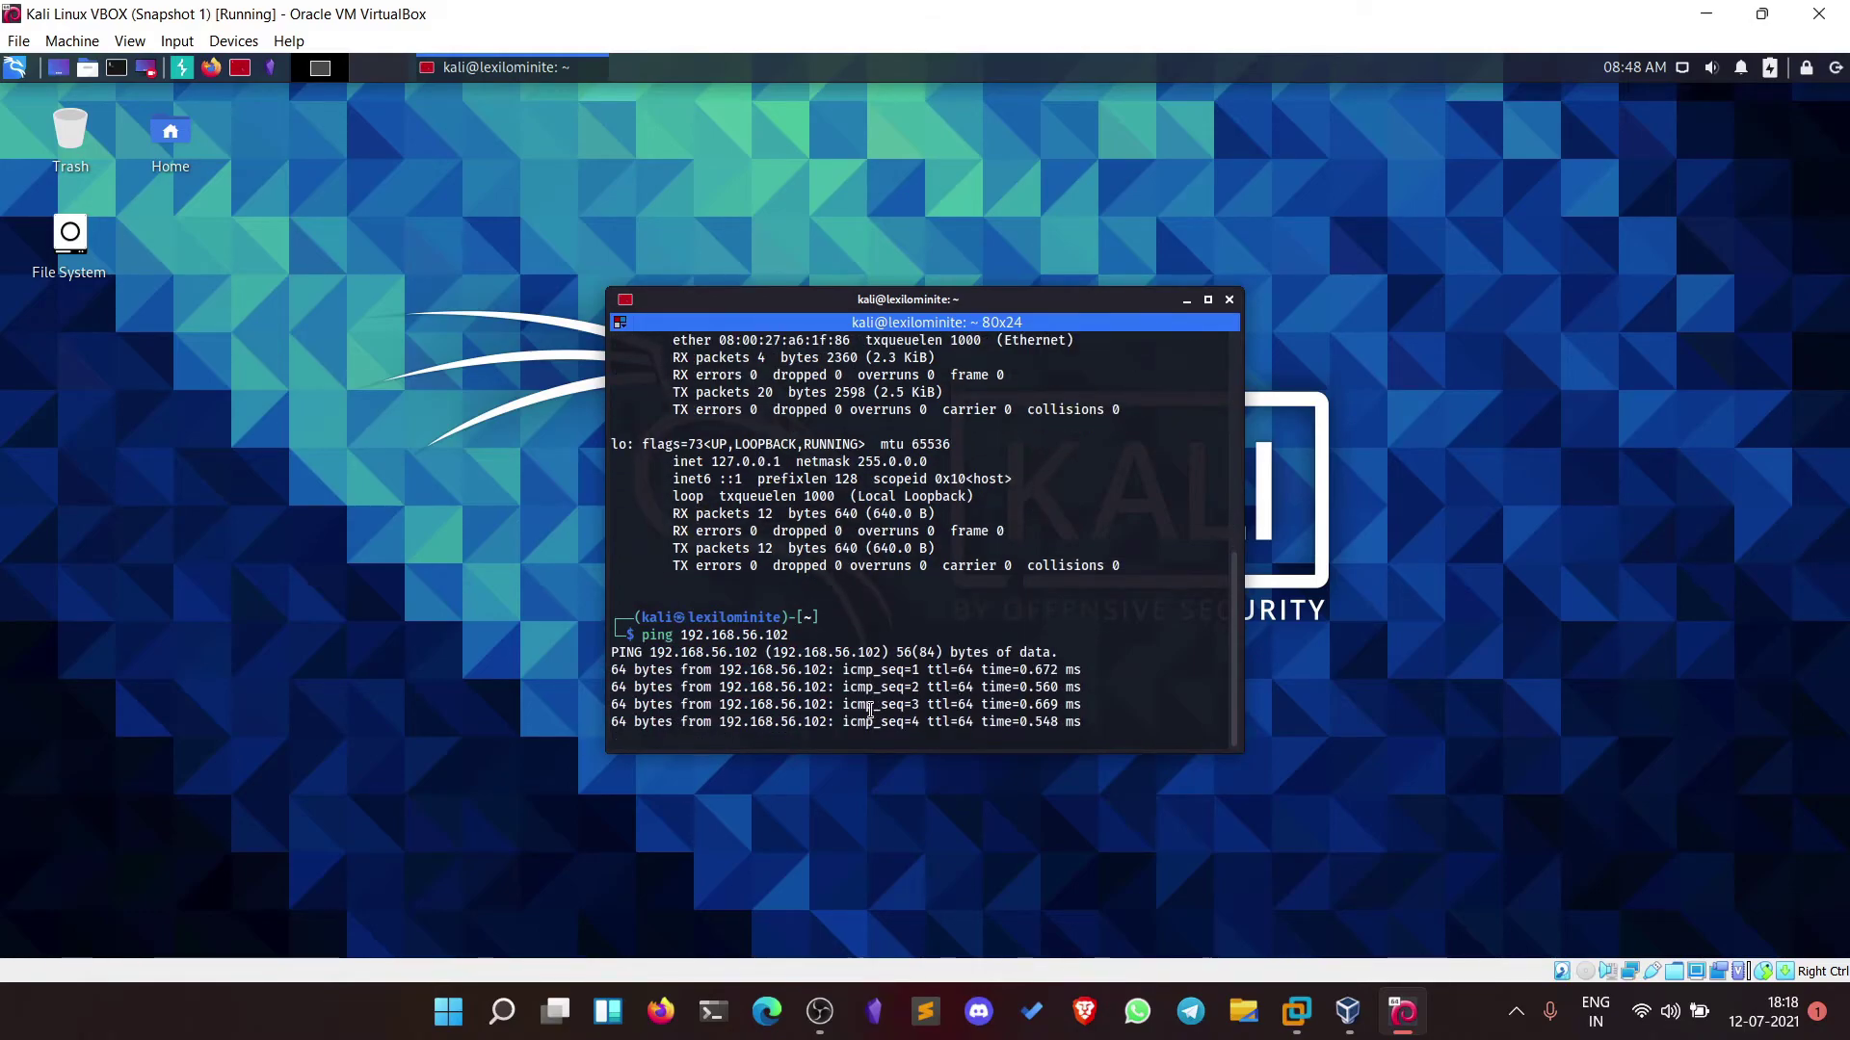
{"action": "key", "text": "ctrl+c"}
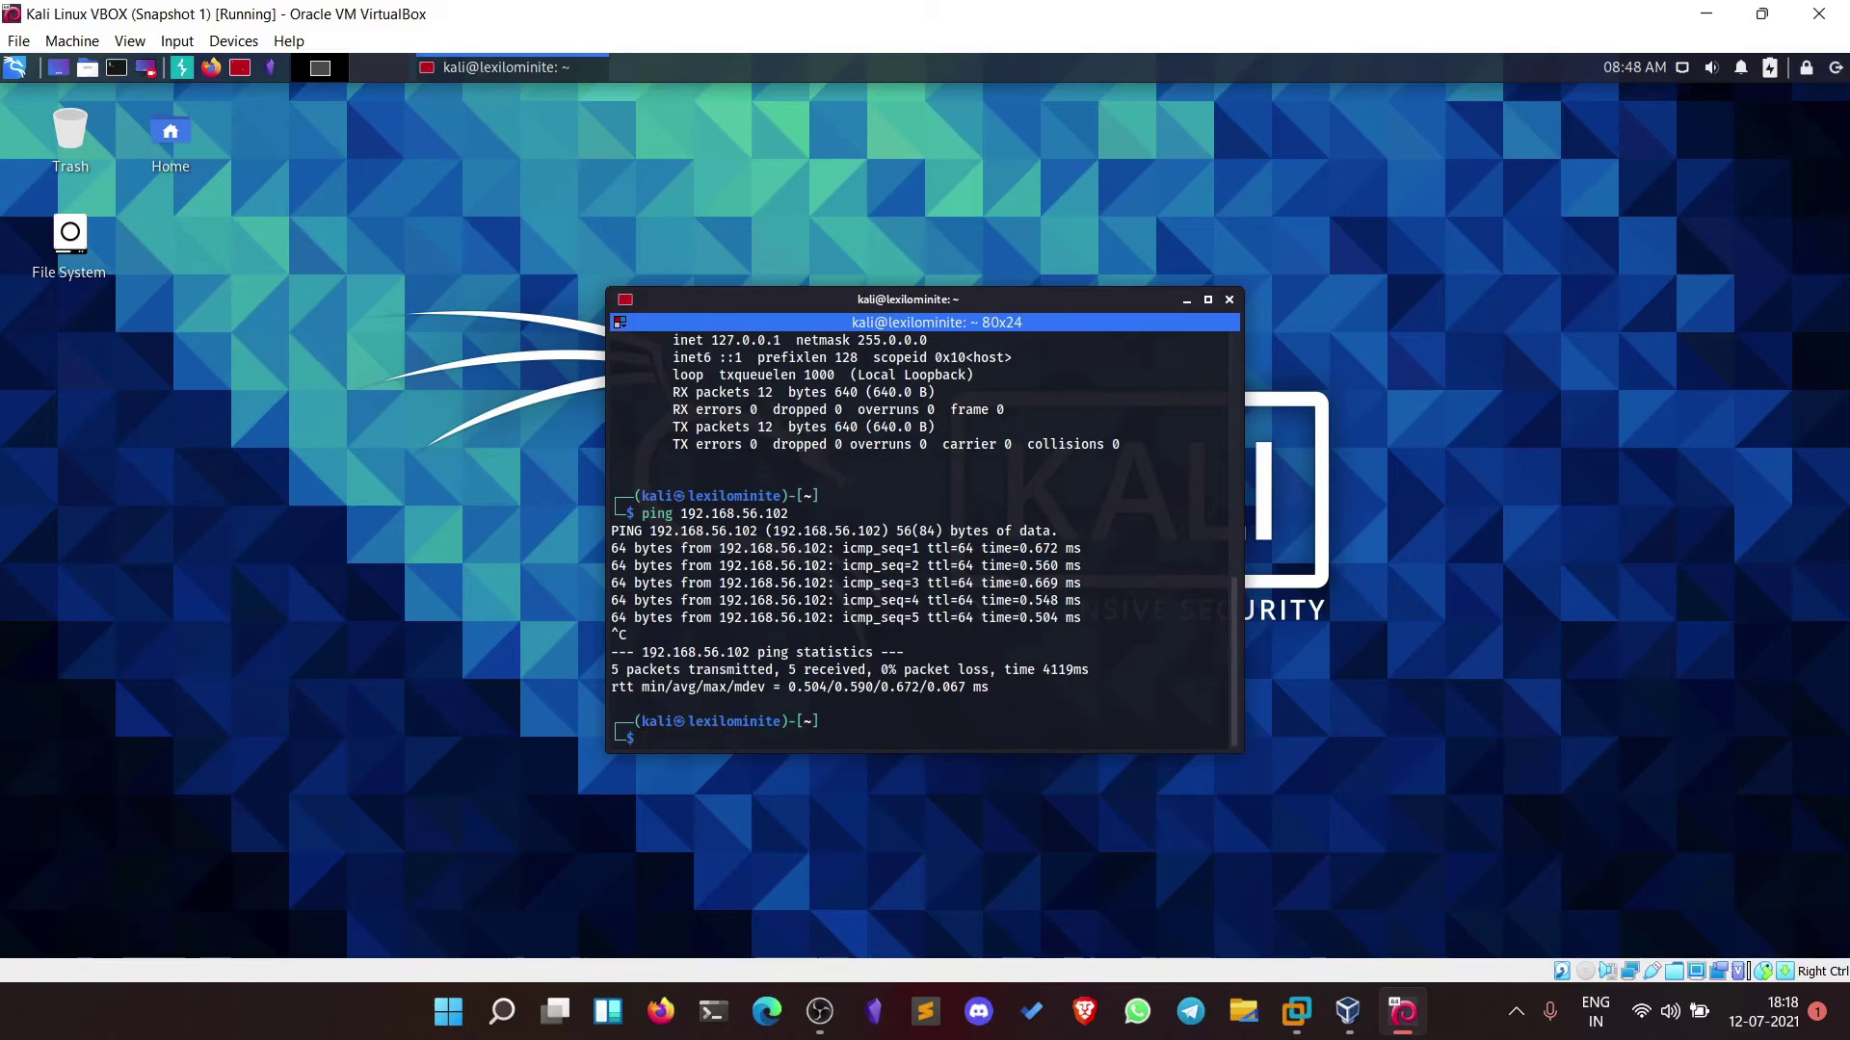